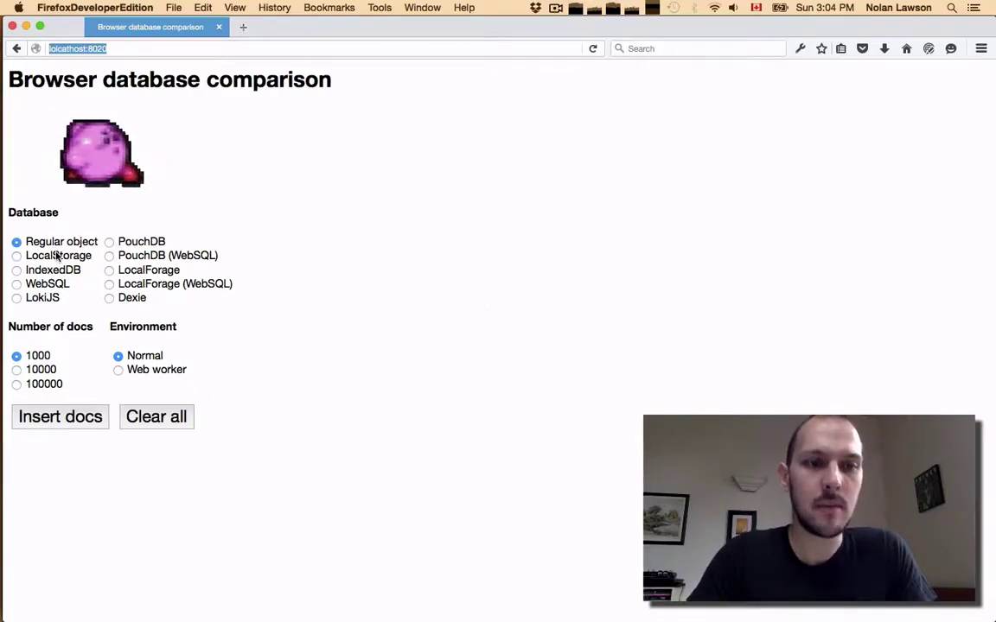
# Insert 10000 docs using the Regular object database in the Normal environment.
pyautogui.click(39, 260)
pyautogui.click(52, 274)
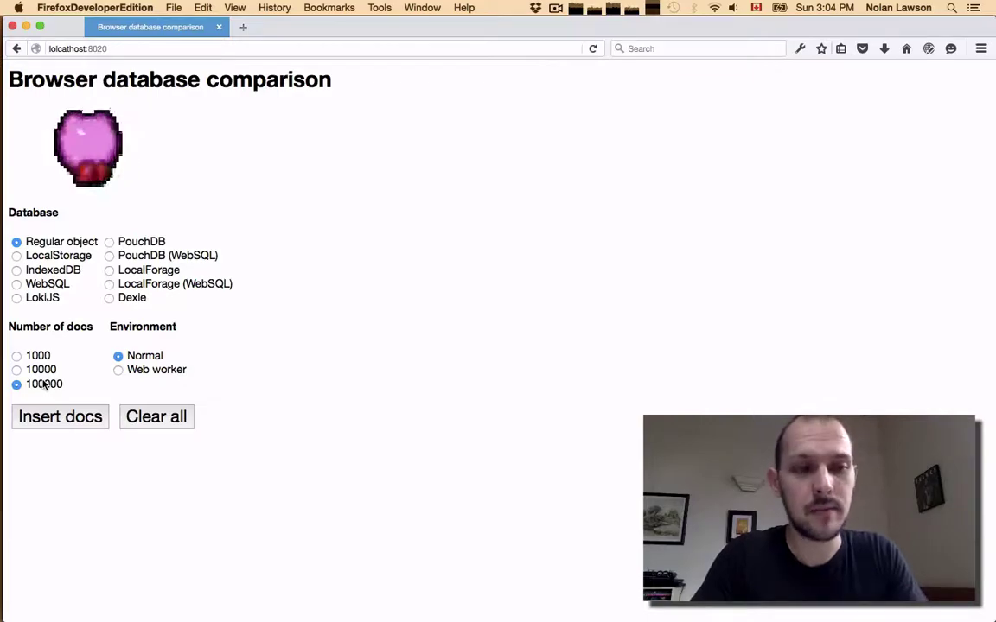
pyautogui.click(36, 370)
pyautogui.click(67, 422)
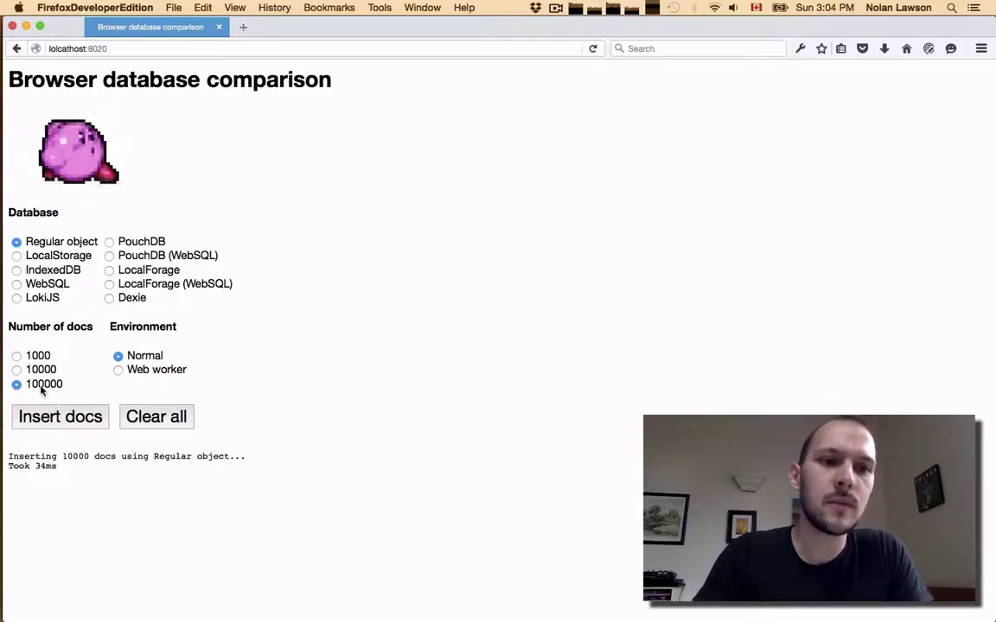
# Run the 100000-doc insertion with Regular object repeatedly in the Normal environment.
pyautogui.click(68, 417)
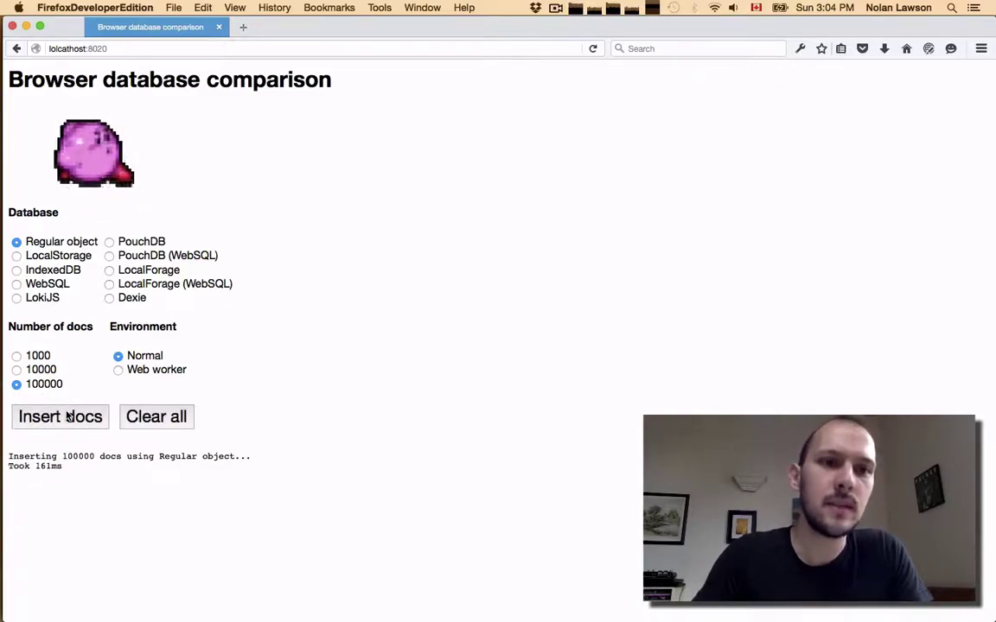
pyautogui.click(67, 417)
pyautogui.click(67, 417)
pyautogui.click(68, 417)
pyautogui.click(68, 418)
pyautogui.click(67, 417)
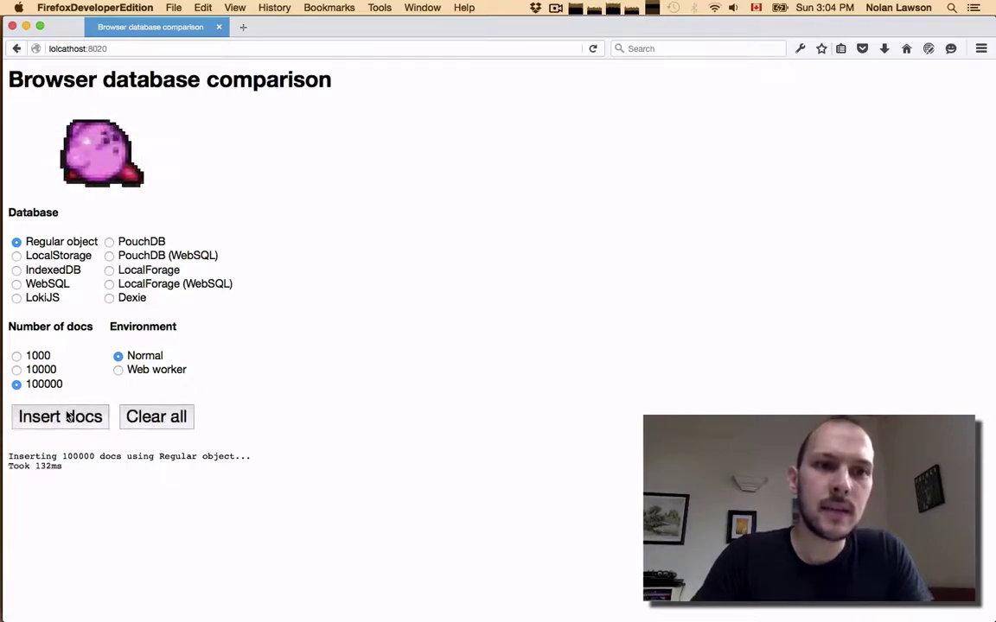
pyautogui.click(67, 418)
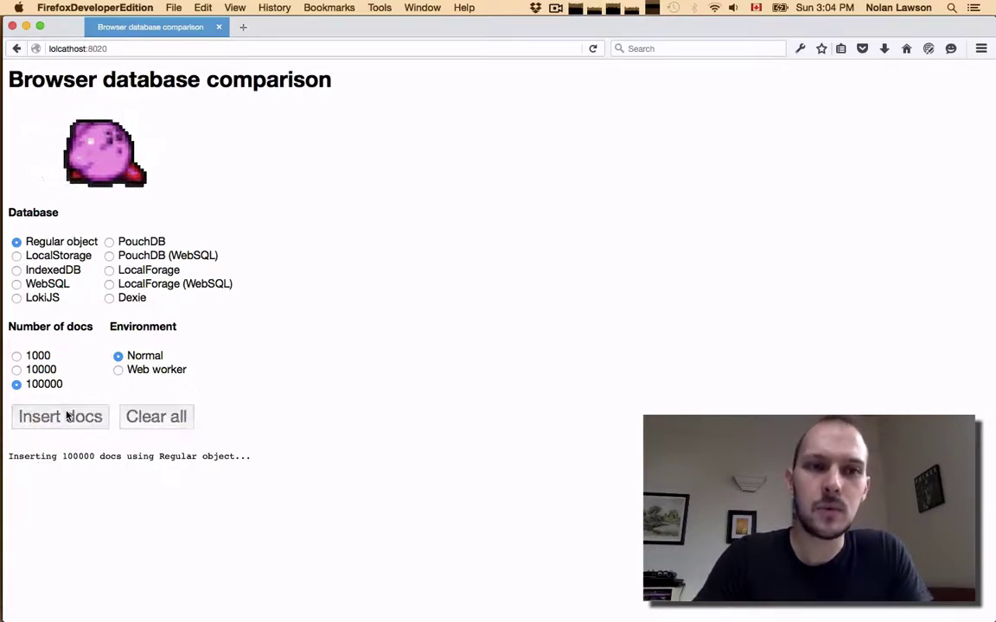
pyautogui.click(67, 417)
pyautogui.click(68, 418)
pyautogui.click(68, 418)
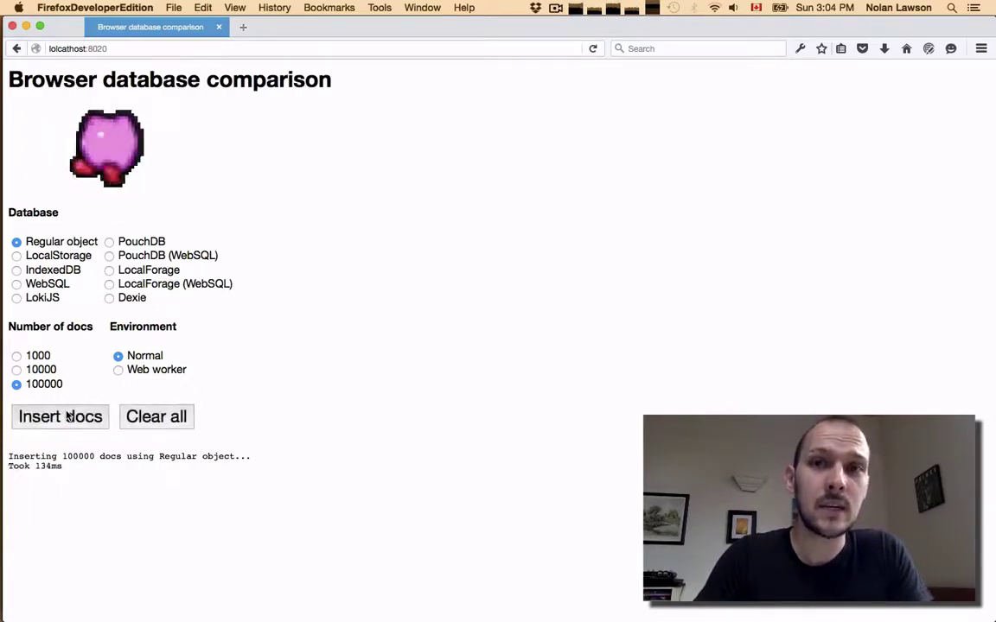
pyautogui.click(67, 418)
pyautogui.click(68, 418)
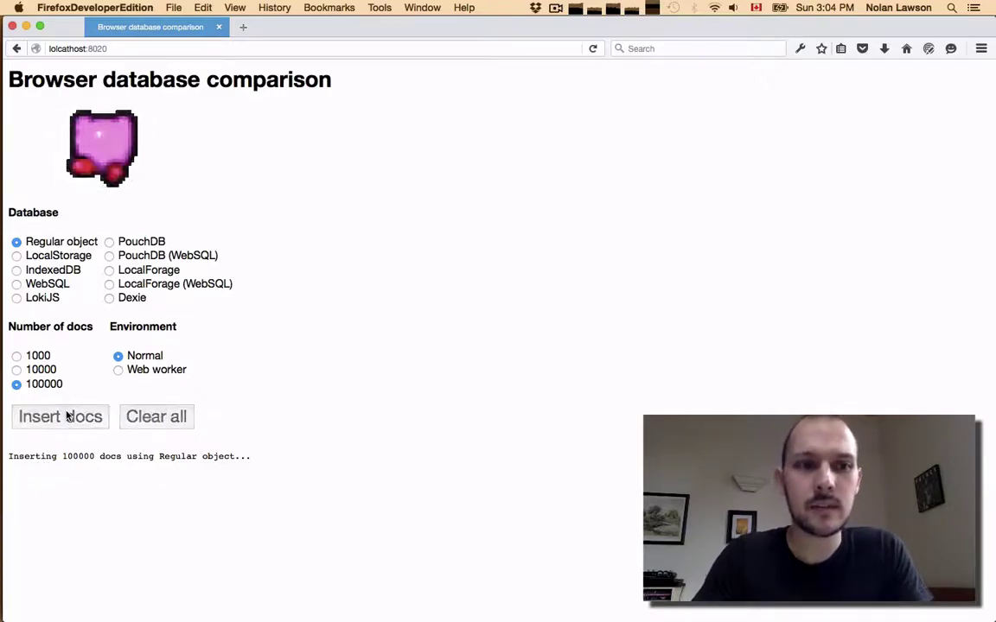
pyautogui.click(67, 417)
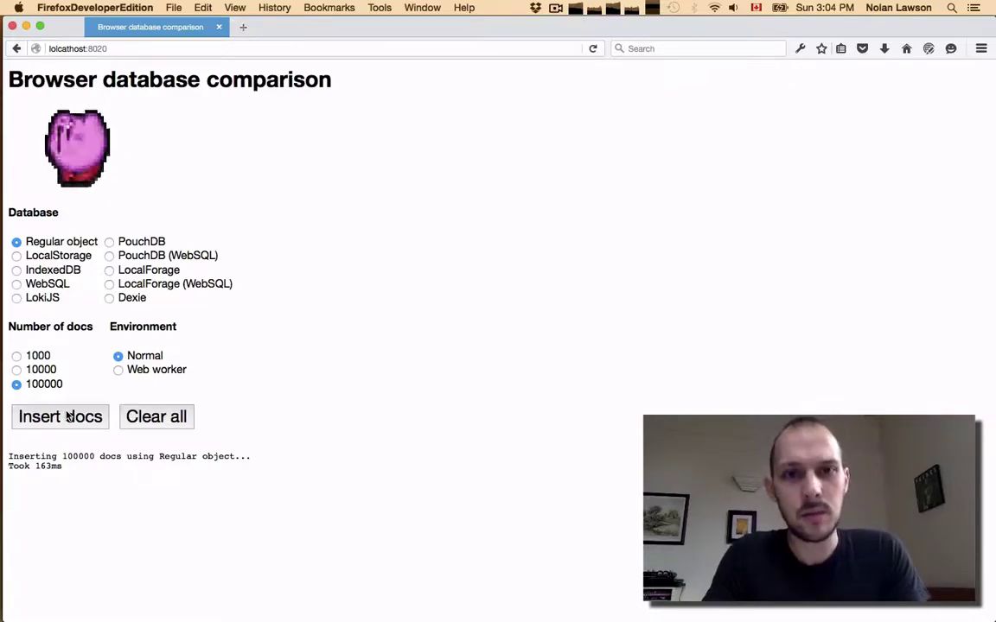
pyautogui.click(69, 418)
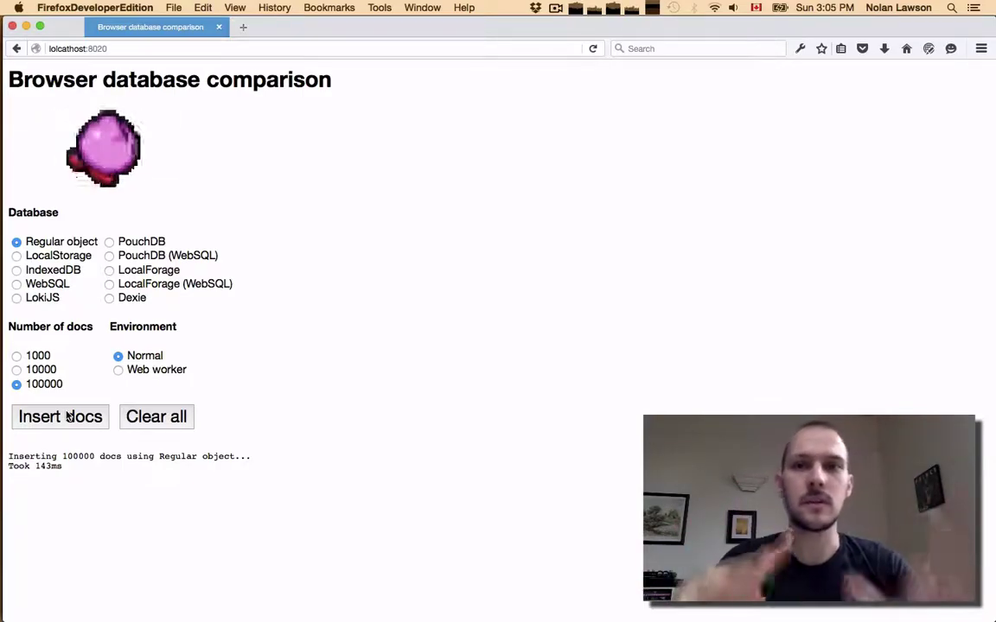
pyautogui.click(67, 416)
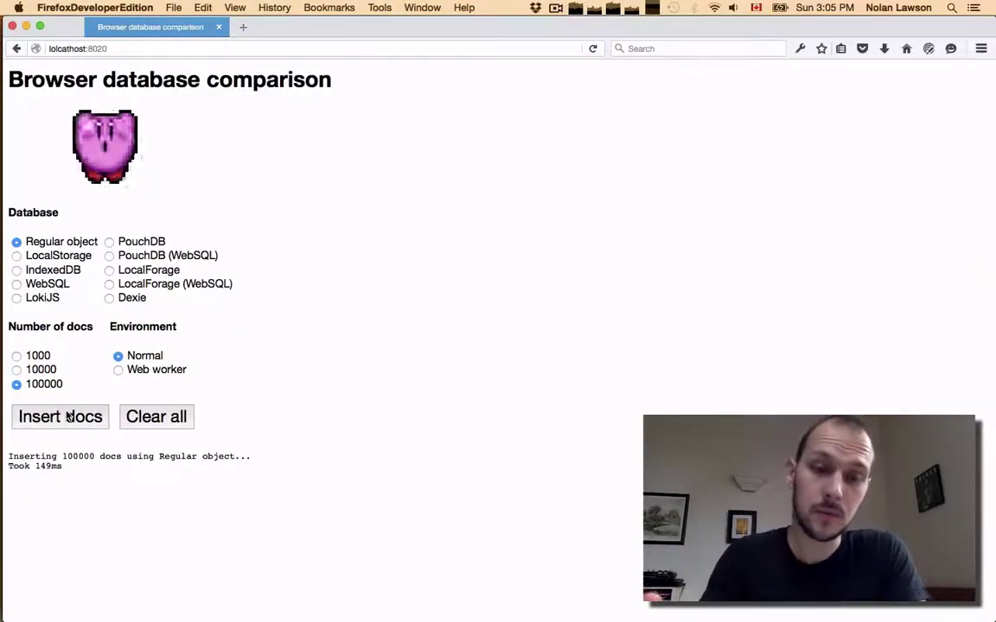
# Switch to WebStorm and examine the createDoc and regularObjectTest functions in tester.js.
pyautogui.press('super+Tab')
pyautogui.press('super+Tab')
pyautogui.press('super+Tab')
pyautogui.press('super+Tab')
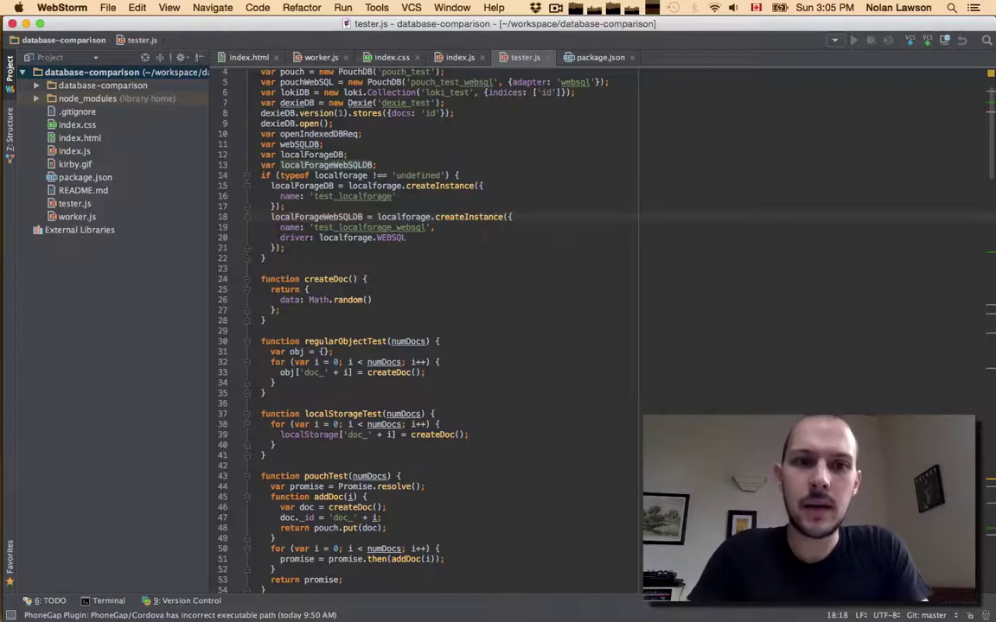
pyautogui.scroll(-10, 555, 333)
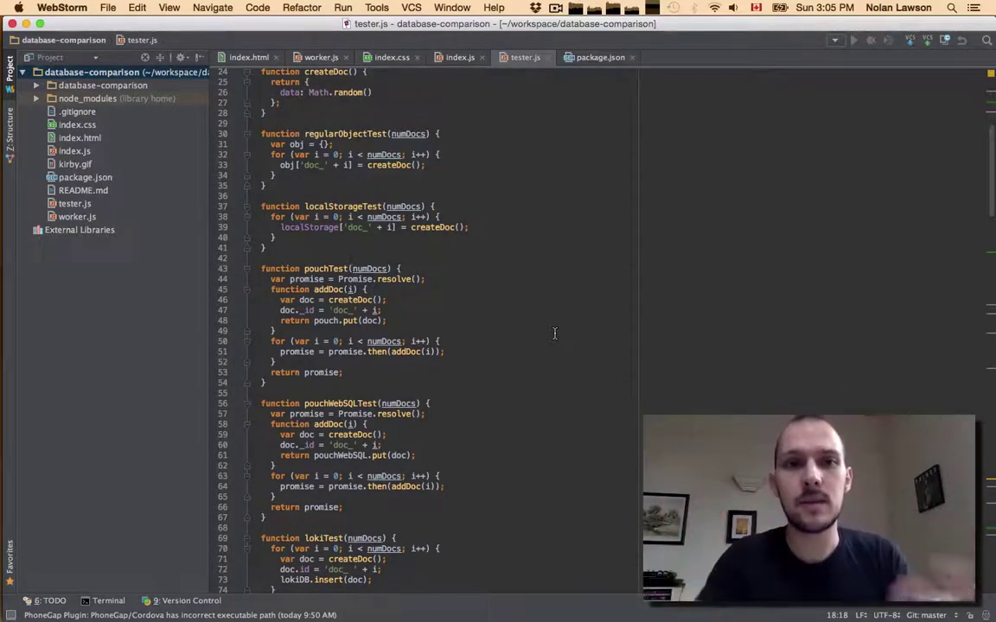
pyautogui.scroll(5, 554, 333)
pyautogui.click(277, 206)
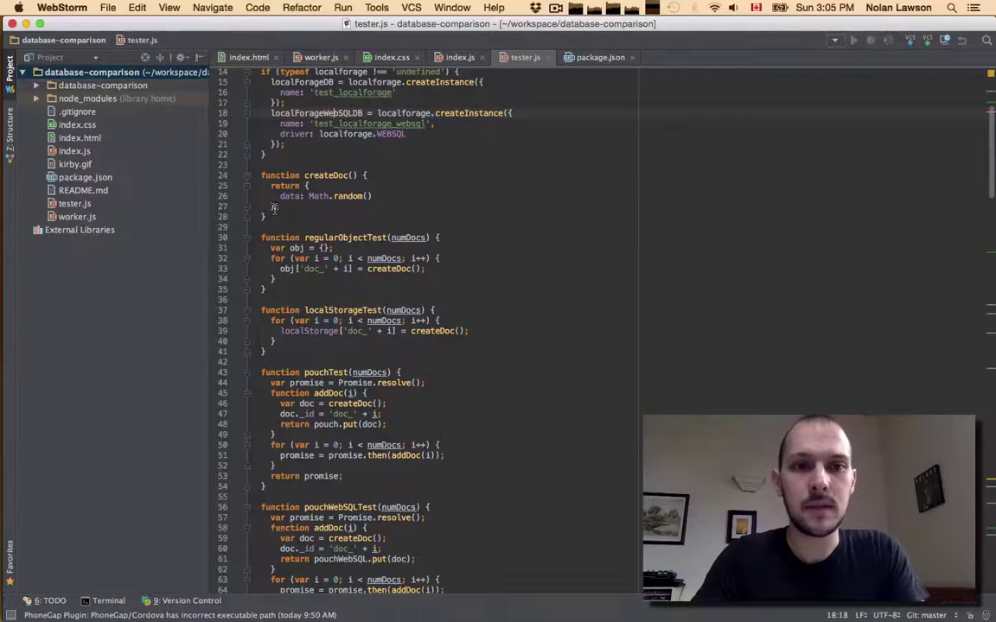
pyautogui.moveTo(277, 206); pyautogui.dragTo(304, 188)
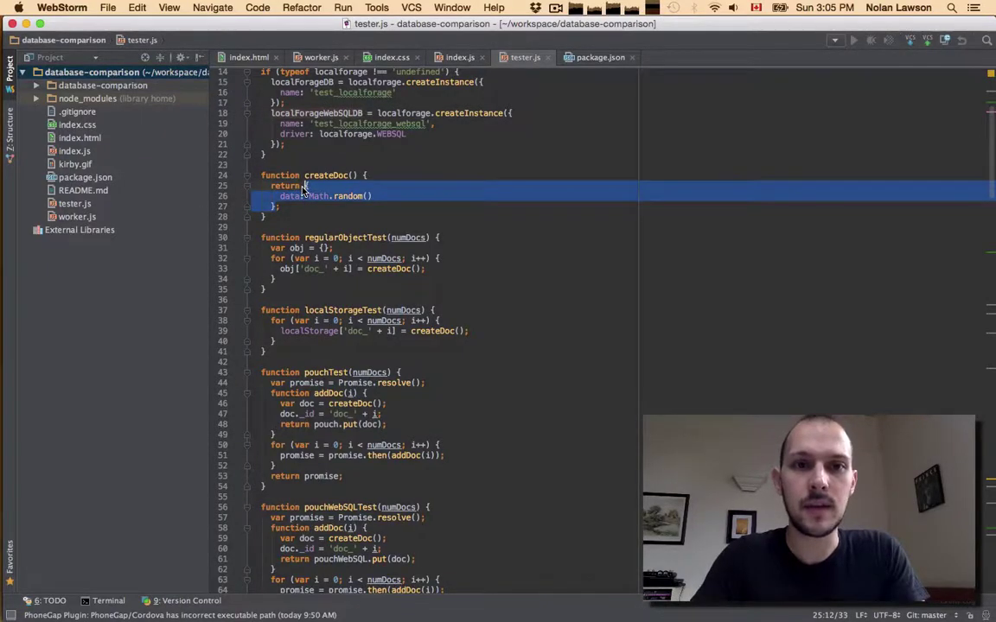
pyautogui.click(350, 205)
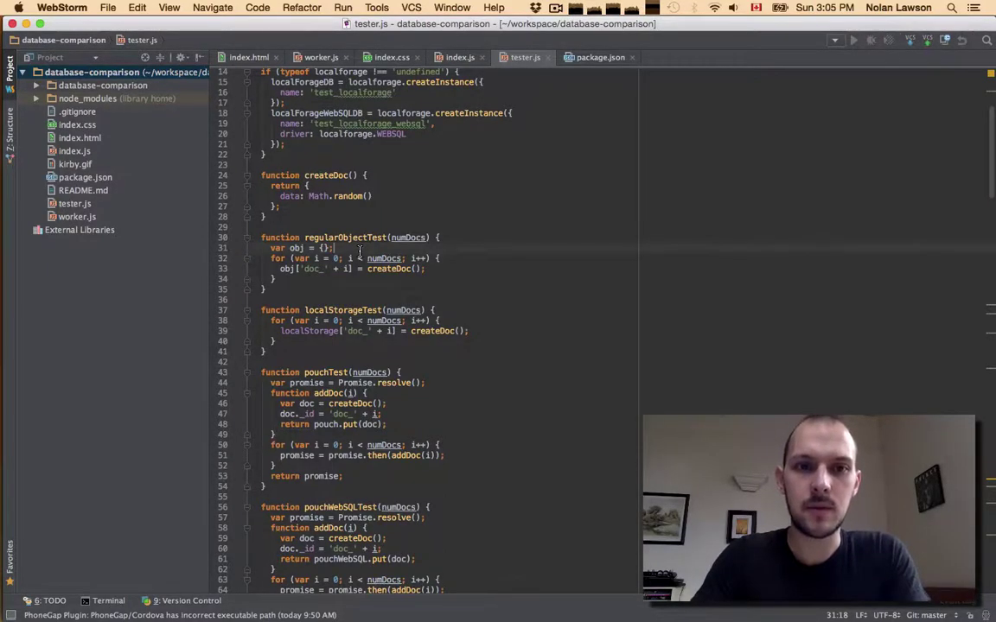
pyautogui.press('super+Tab')
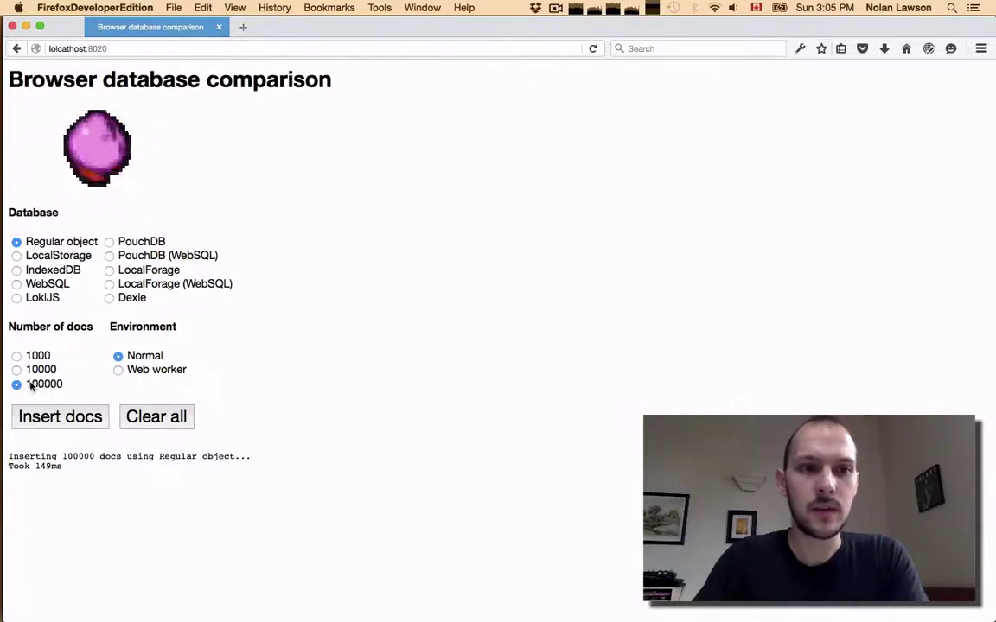
pyautogui.press('super+Tab')
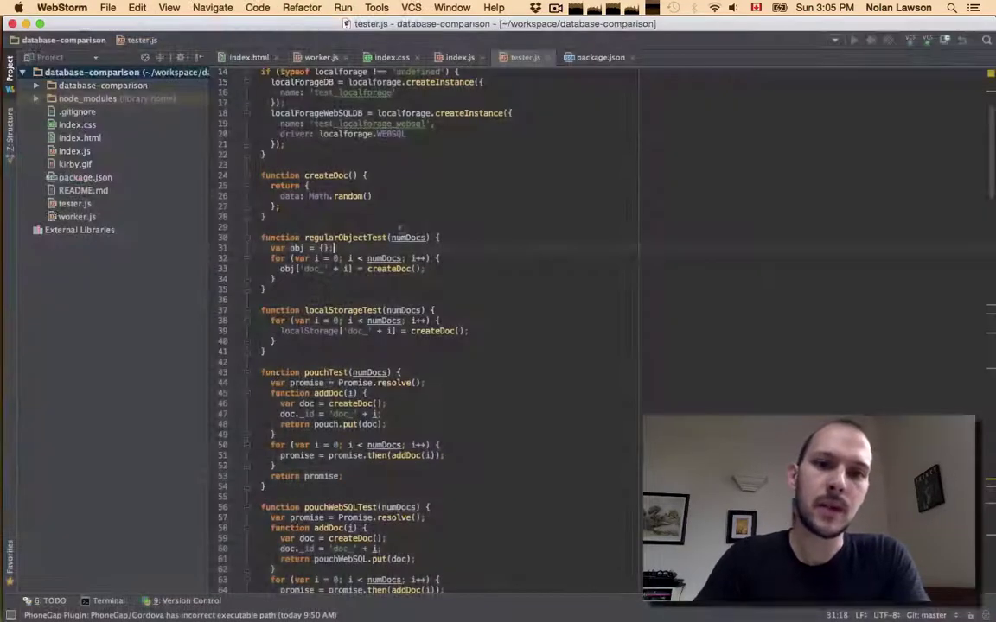
pyautogui.click(293, 284)
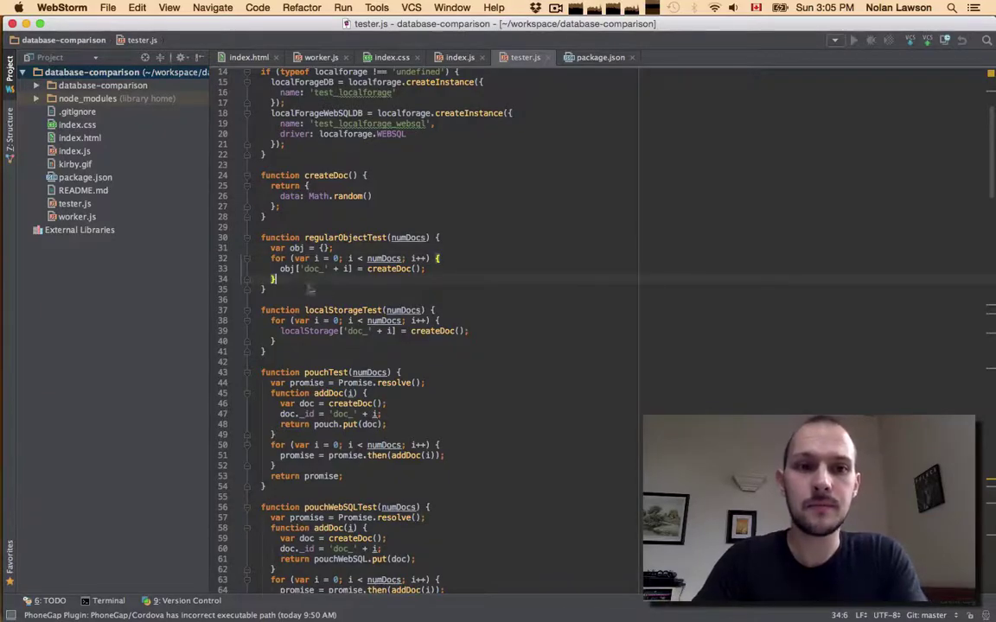
pyautogui.hotkey('ctrl', 'Up')
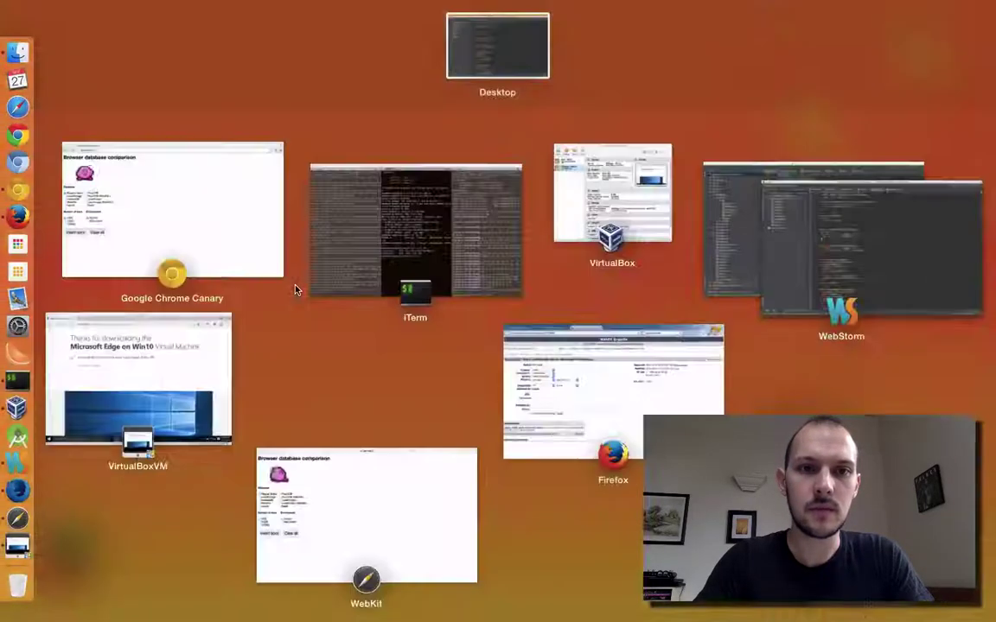
pyautogui.click(349, 275)
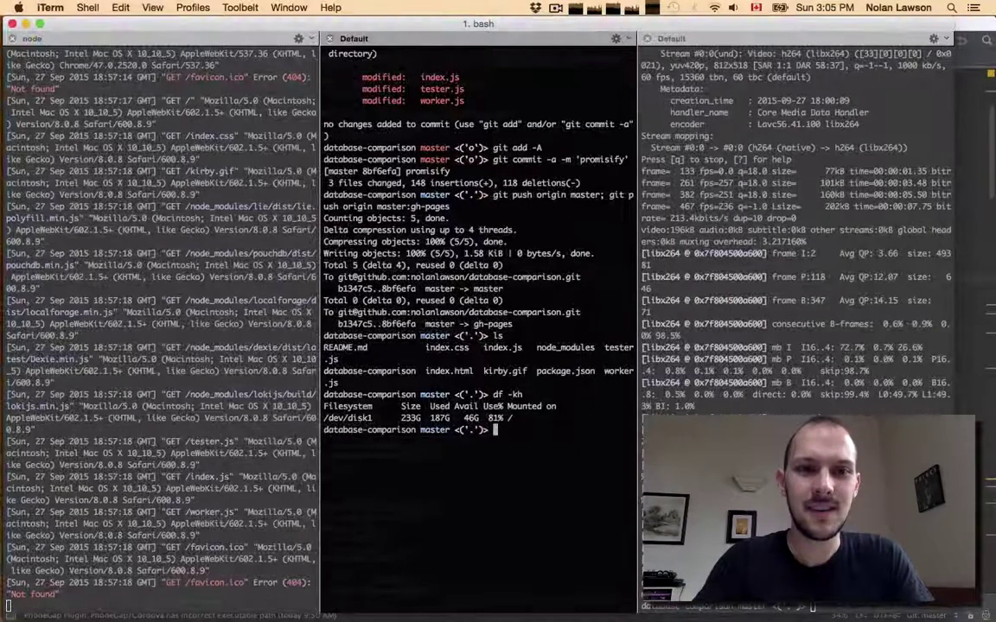
pyautogui.press('super+Tab')
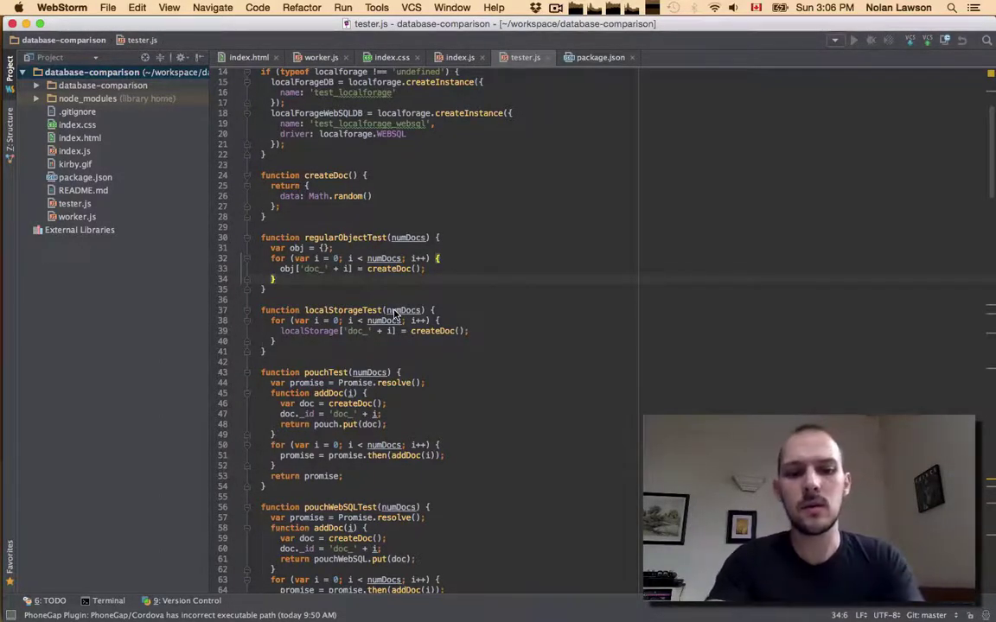
# Return to the comparison page in Firefox and insert 1000 docs and 10000 docs using LokiJS.
pyautogui.press('super+Tab')
pyautogui.press('super+Tab')
pyautogui.press('super+Tab')
pyautogui.press('super+Tab')
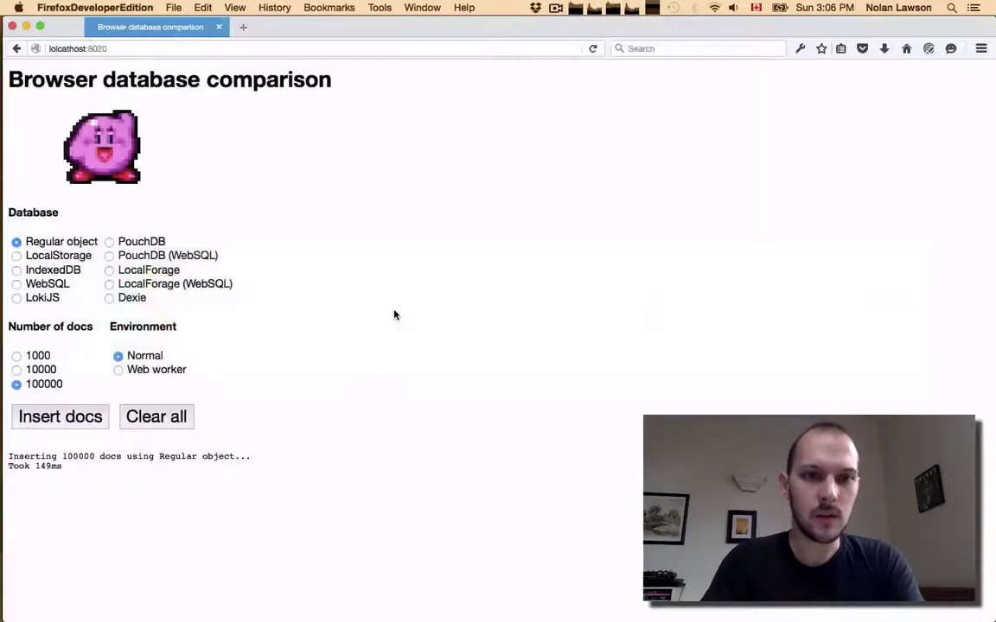
pyautogui.click(40, 297)
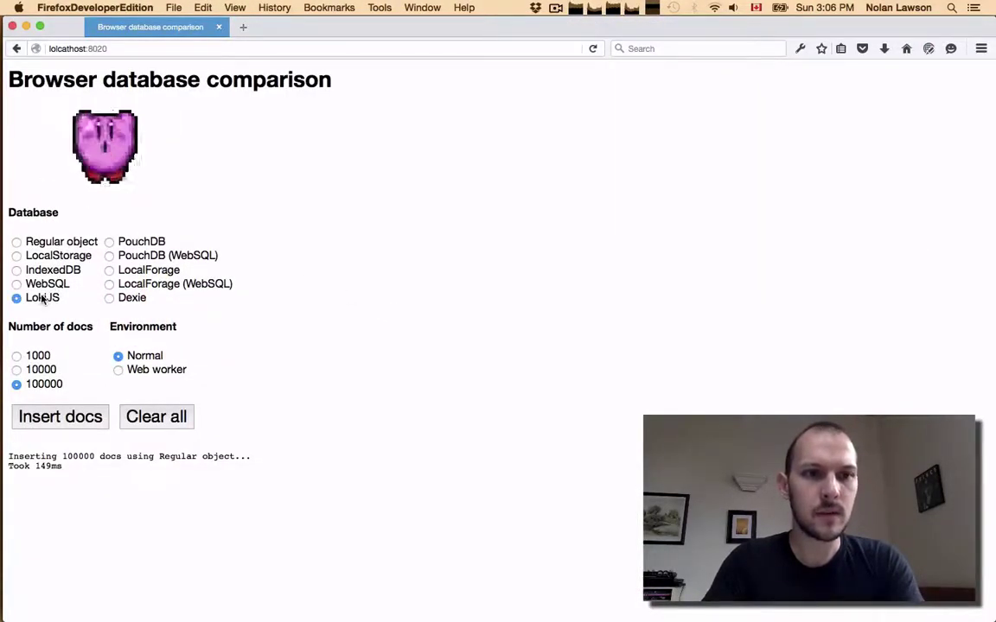
pyautogui.click(37, 356)
pyautogui.click(43, 416)
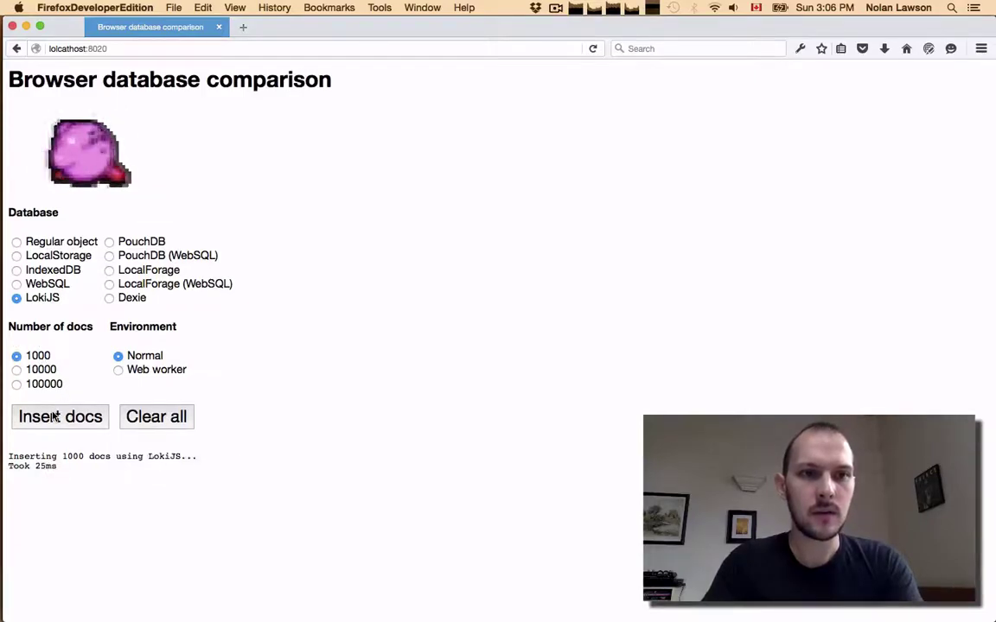
pyautogui.click(38, 370)
pyautogui.click(54, 416)
# Run the 100000-doc insertion with LokiJS repeatedly in the Normal environment.
pyautogui.click(41, 383)
pyautogui.click(55, 416)
pyautogui.click(55, 416)
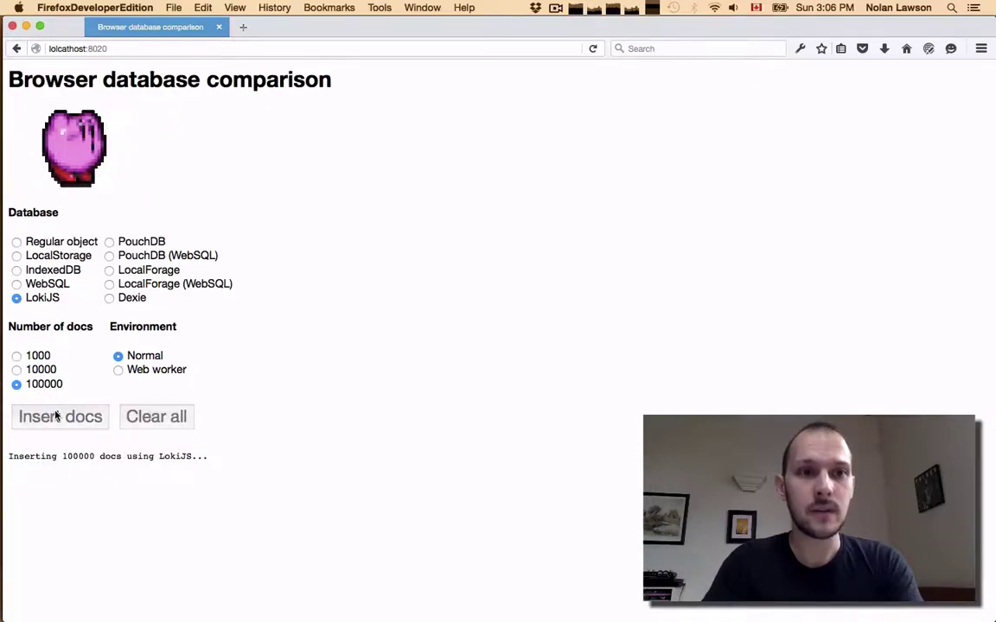
pyautogui.click(54, 416)
pyautogui.click(56, 416)
pyautogui.click(56, 416)
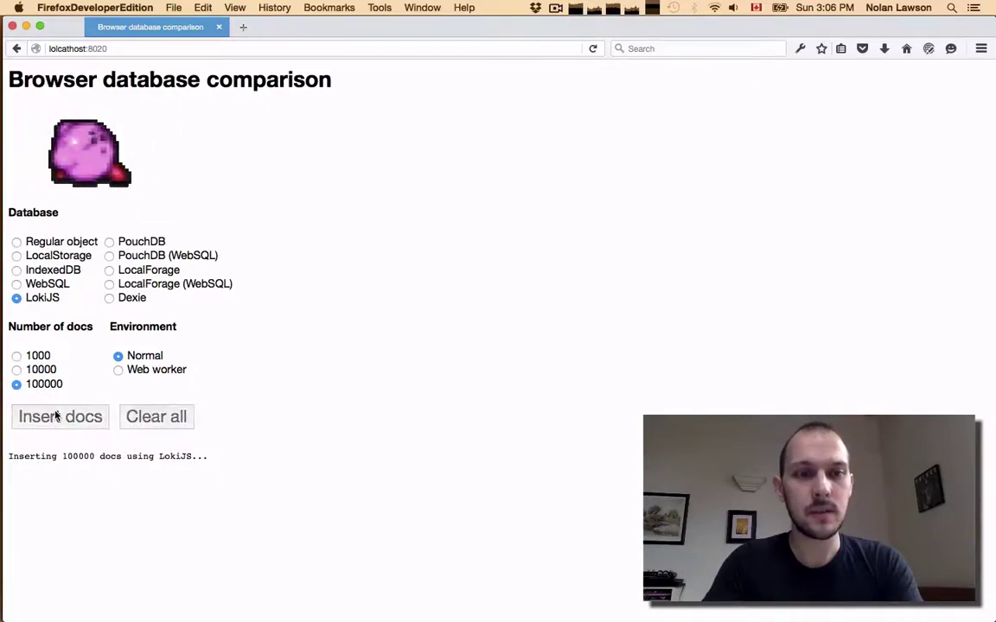
pyautogui.click(56, 416)
pyautogui.click(56, 416)
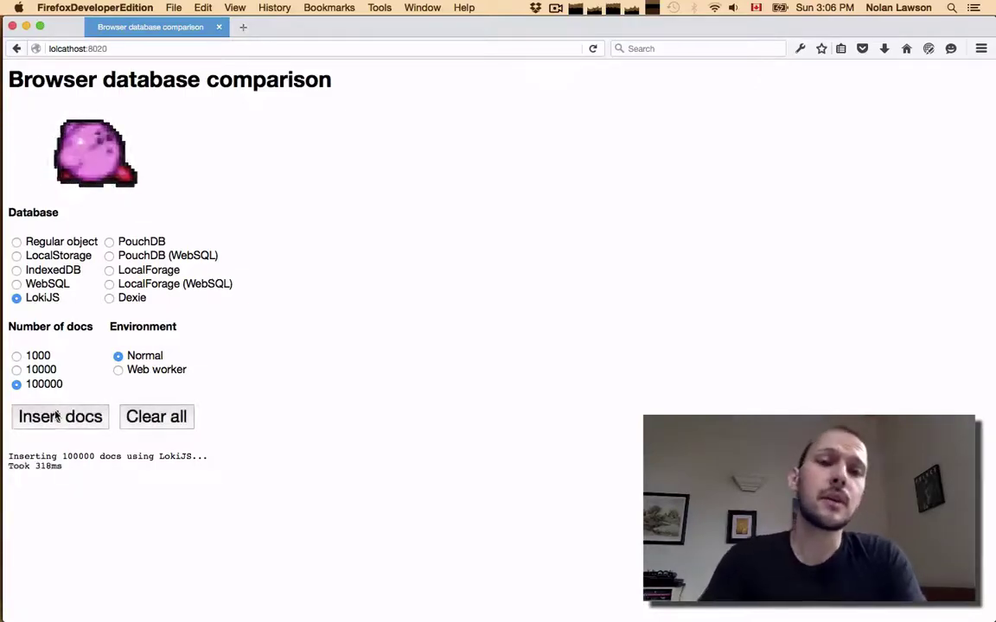
pyautogui.click(57, 416)
pyautogui.click(56, 416)
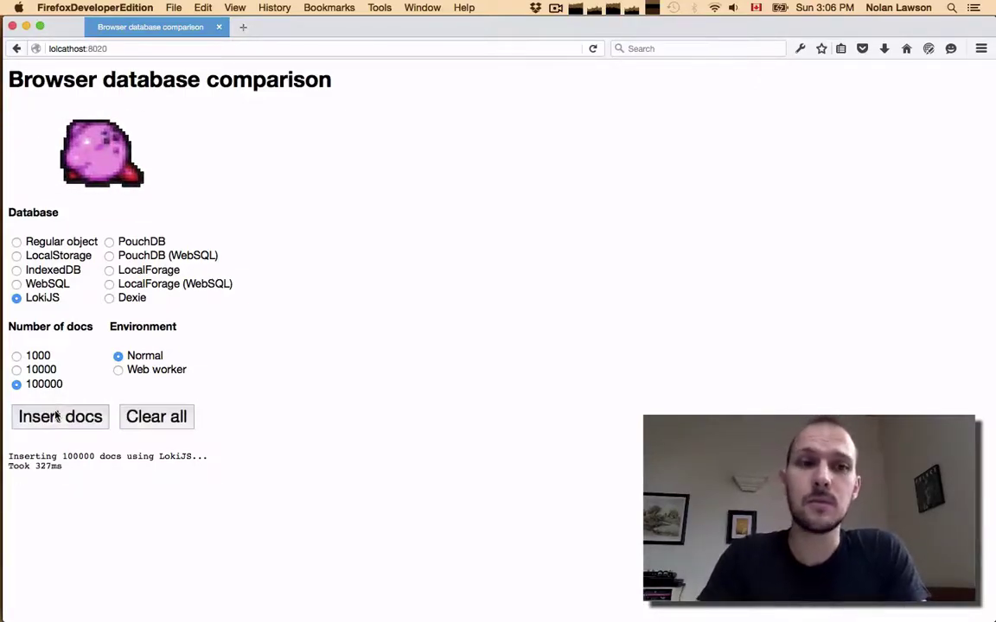
pyautogui.click(56, 416)
pyautogui.click(56, 416)
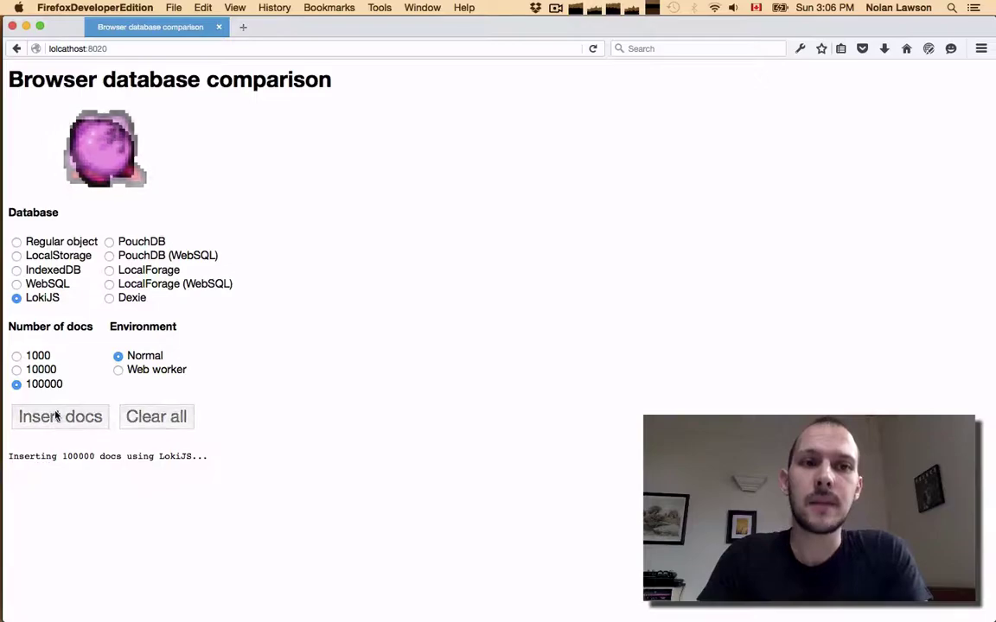
pyautogui.click(57, 416)
pyautogui.click(33, 418)
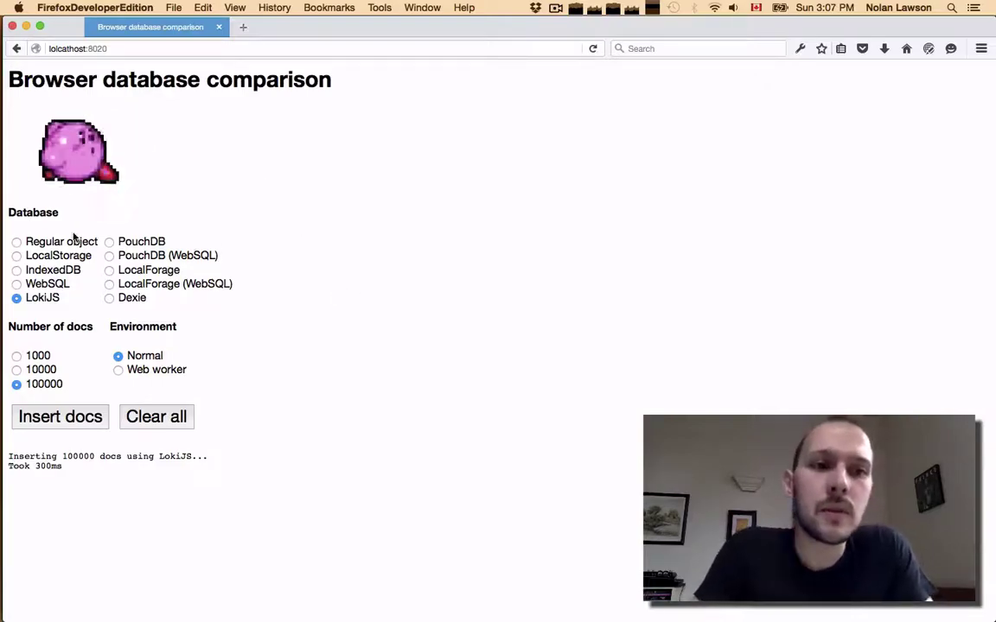
# Select LocalStorage as the database, and review the localStorageTest function of tester.js in WebStorm before returning to Firefox.
pyautogui.click(45, 256)
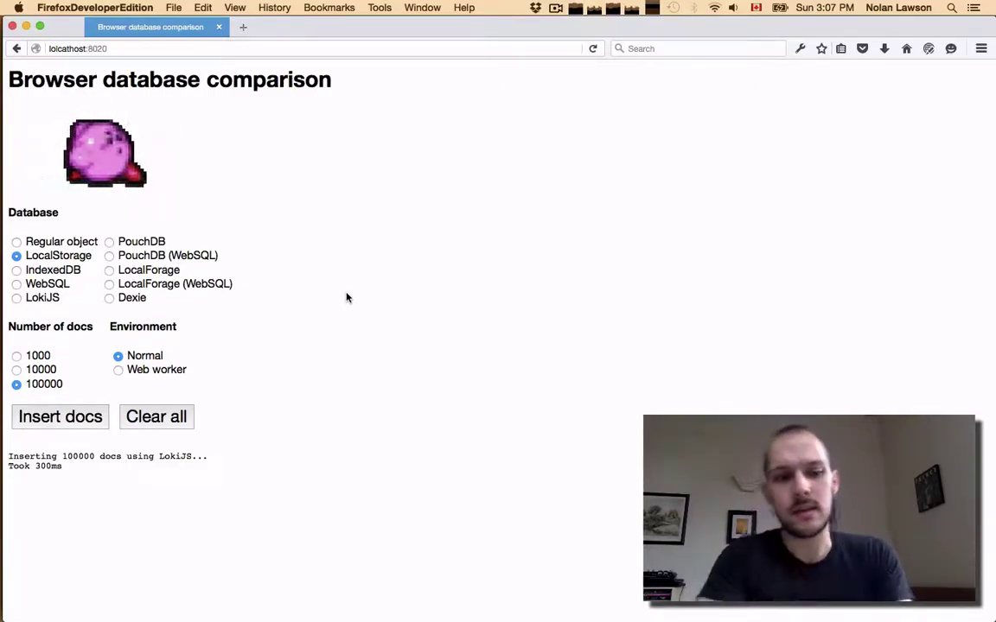
pyautogui.press('super+Tab')
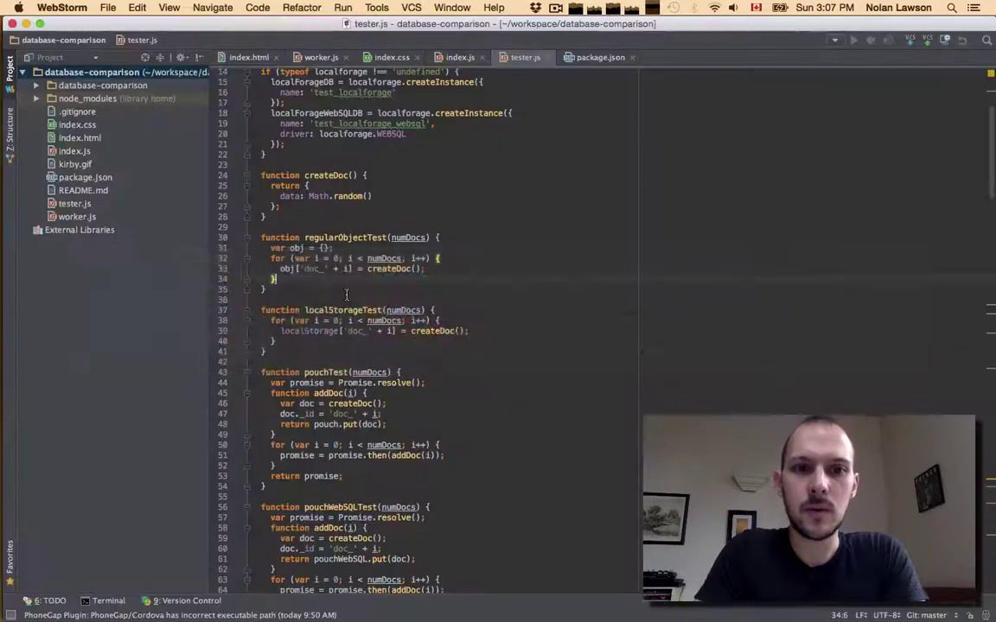
pyautogui.click(573, 237)
pyautogui.scroll(-3, 343, 309)
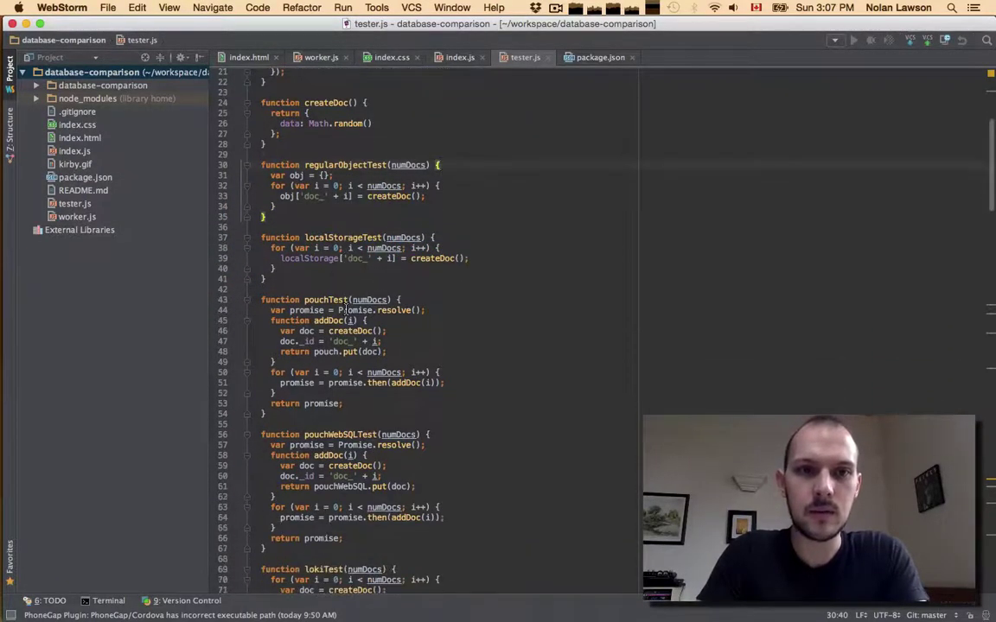
pyautogui.click(314, 274)
pyautogui.click(300, 268)
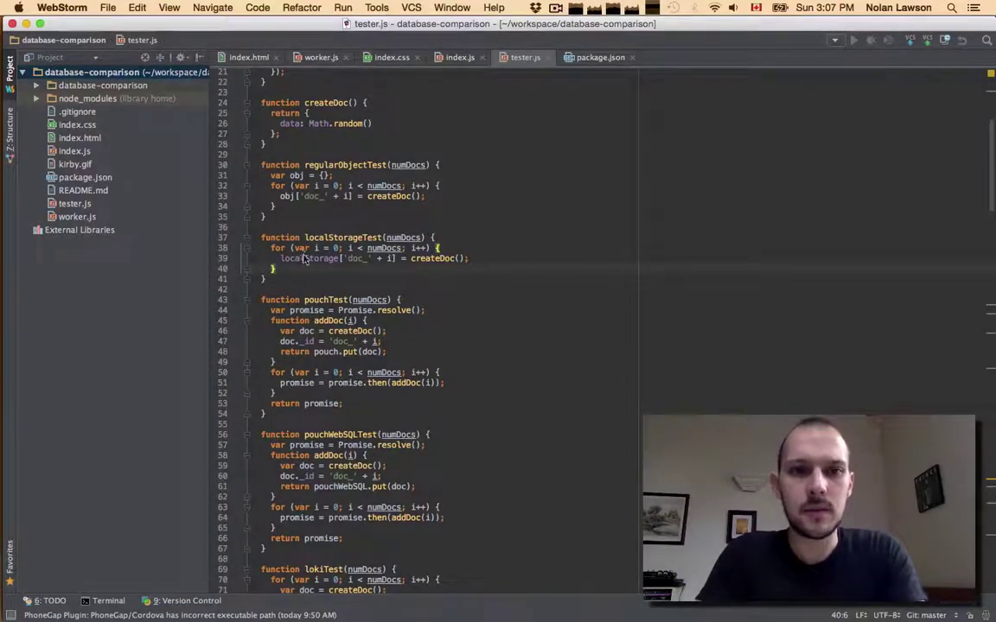
pyautogui.press('super+Tab')
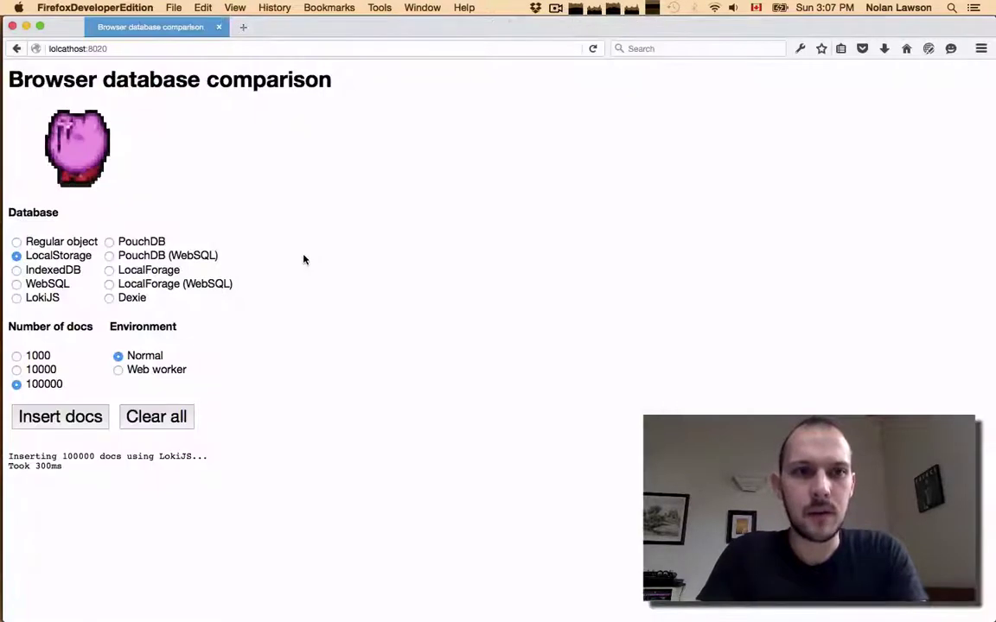
# Insert 1000 docs and 10000 docs using LocalStorage, running each insertion repeatedly in the Normal environment.
pyautogui.click(34, 357)
pyautogui.click(61, 417)
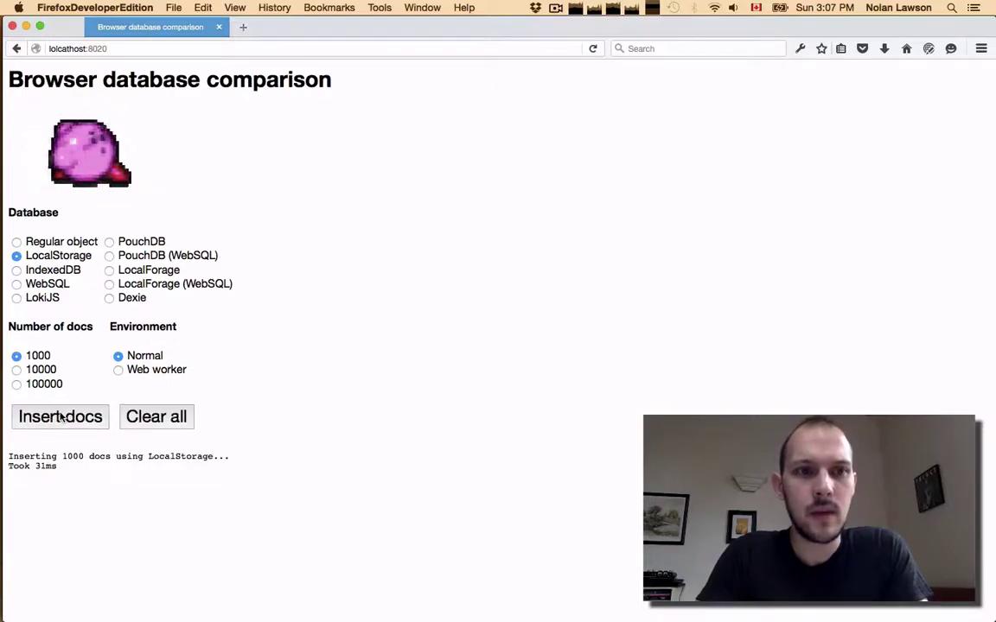
pyautogui.click(60, 417)
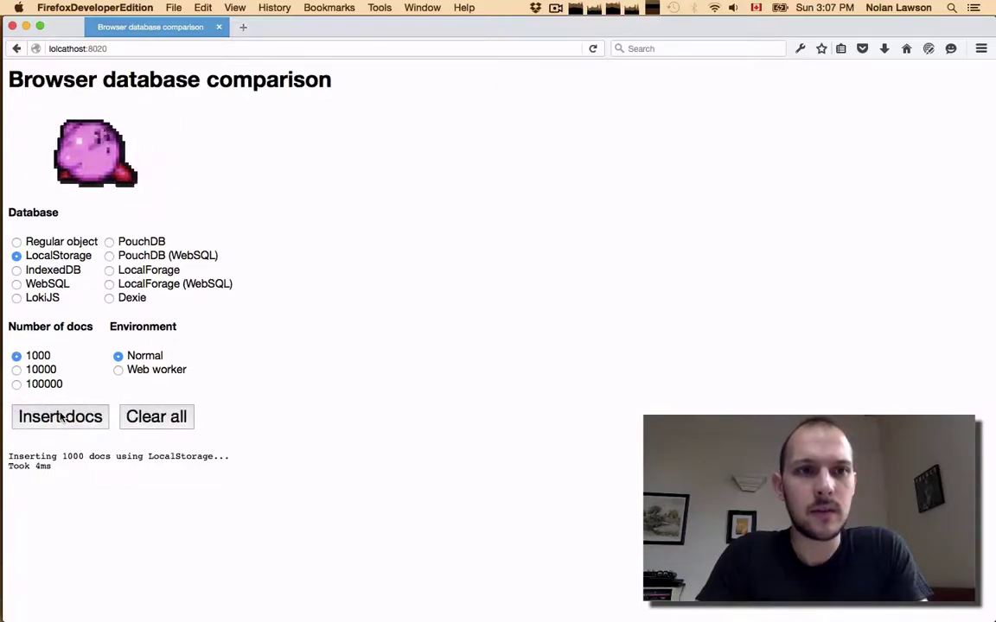
pyautogui.click(35, 371)
pyautogui.click(61, 416)
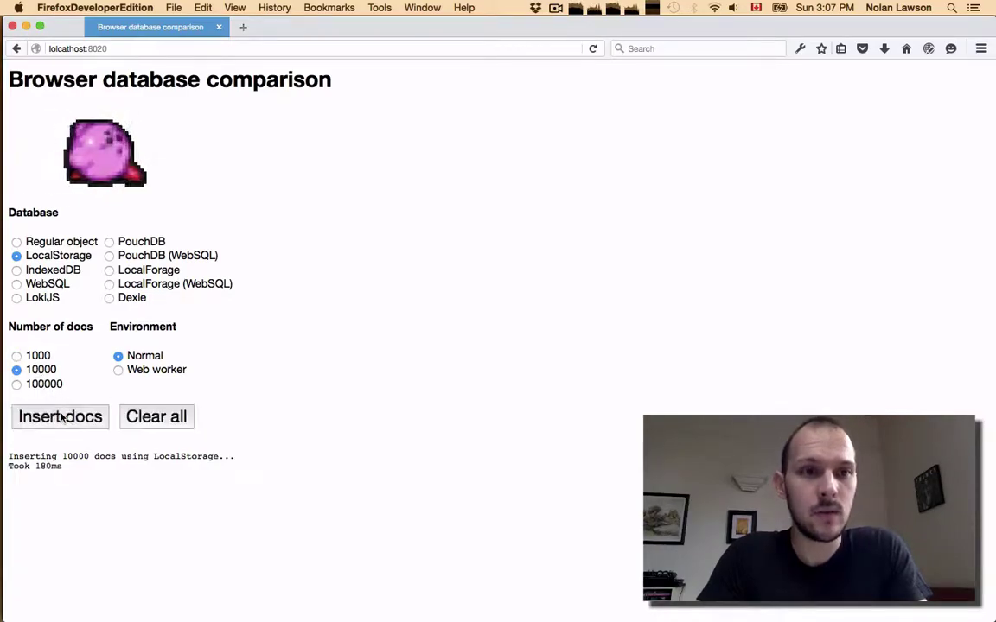
pyautogui.click(61, 417)
pyautogui.click(61, 417)
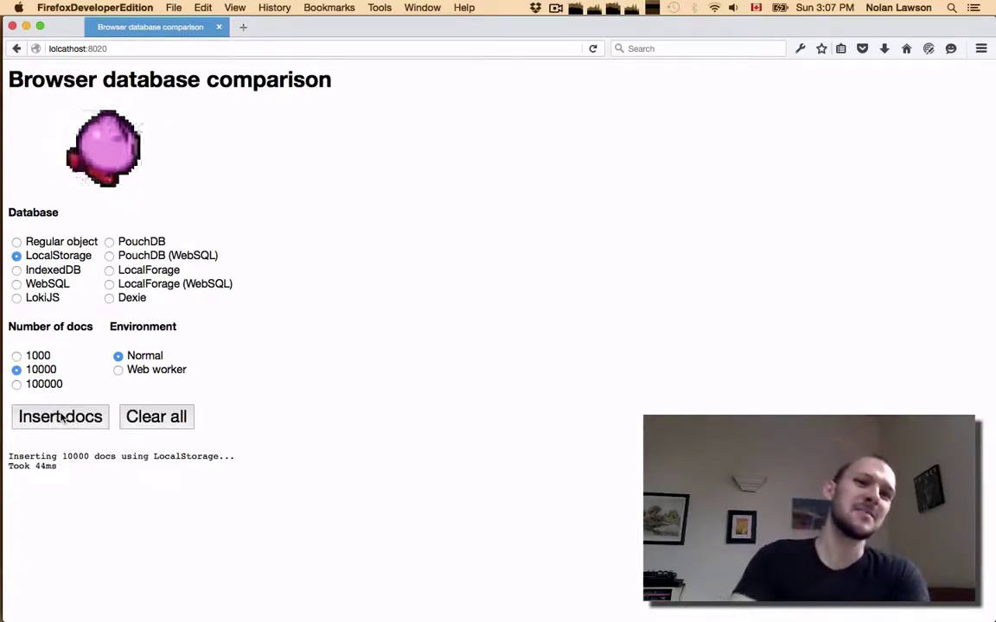
pyautogui.click(61, 416)
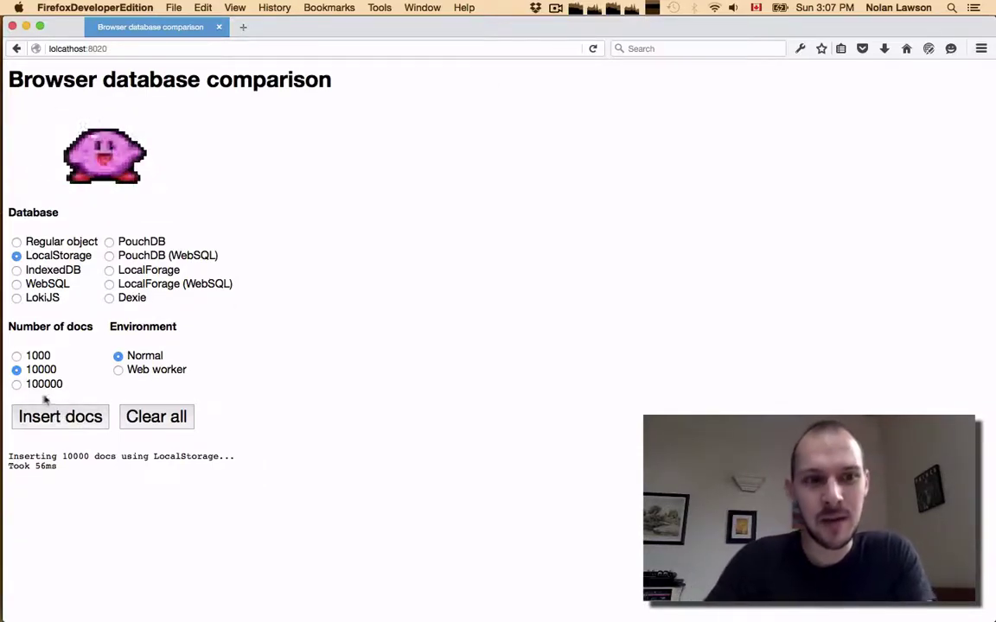
# Run the 100000-doc insertion with LocalStorage twice in Firefox.
pyautogui.click(16, 384)
pyautogui.click(51, 418)
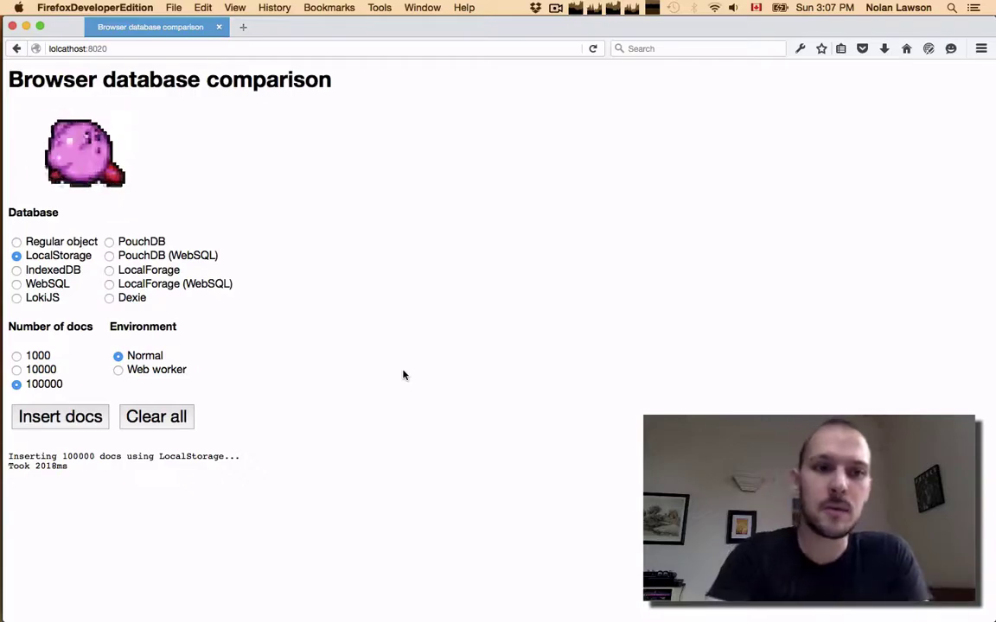
pyautogui.click(68, 418)
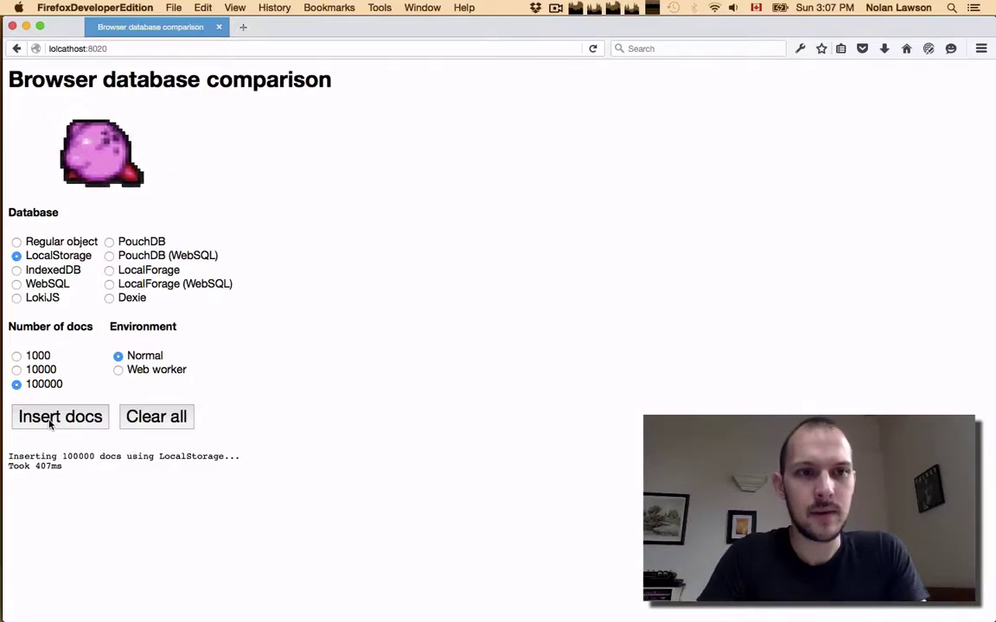
# Switch to the comparison page in Chrome and insert 100000 docs using LocalStorage.
pyautogui.press('super+Tab')
pyautogui.press('super+Tab')
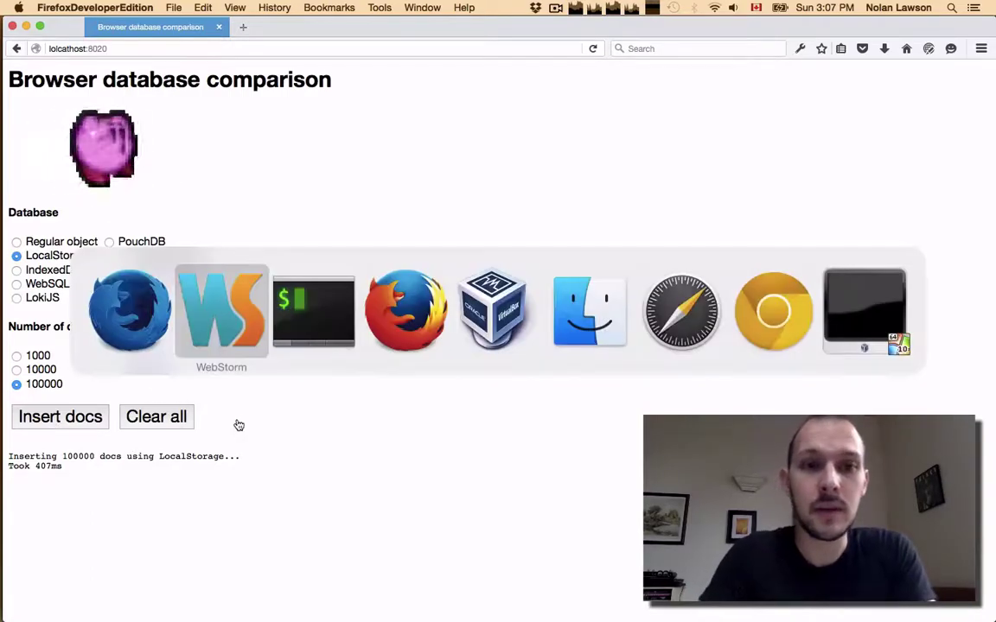
pyautogui.press('super+Tab')
pyautogui.press('super+Tab')
pyautogui.press('super+Tab')
pyautogui.press('super+Tab')
pyautogui.press('super+Tab')
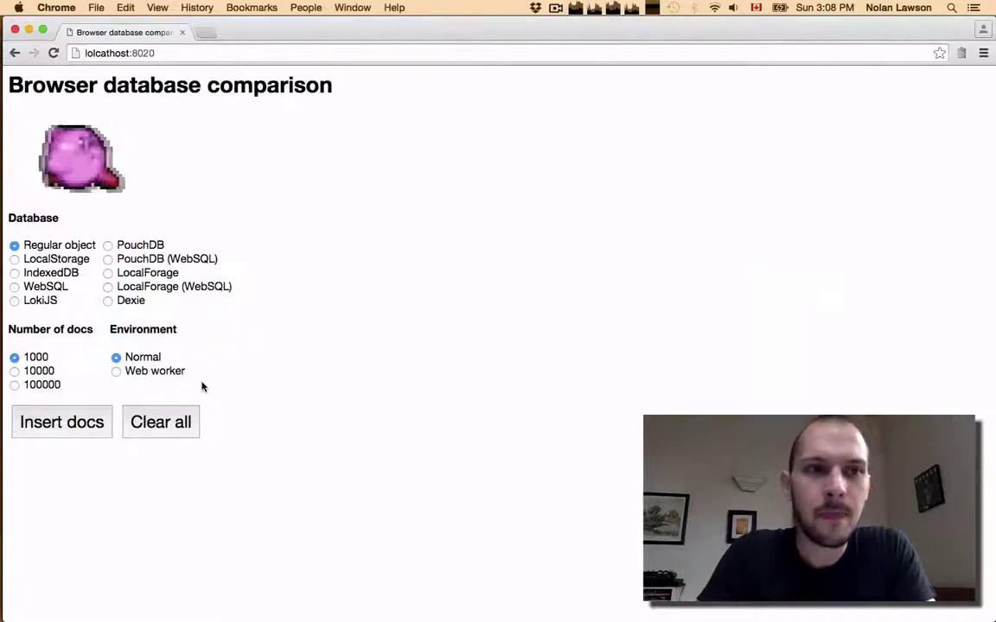
pyautogui.click(40, 383)
pyautogui.click(40, 260)
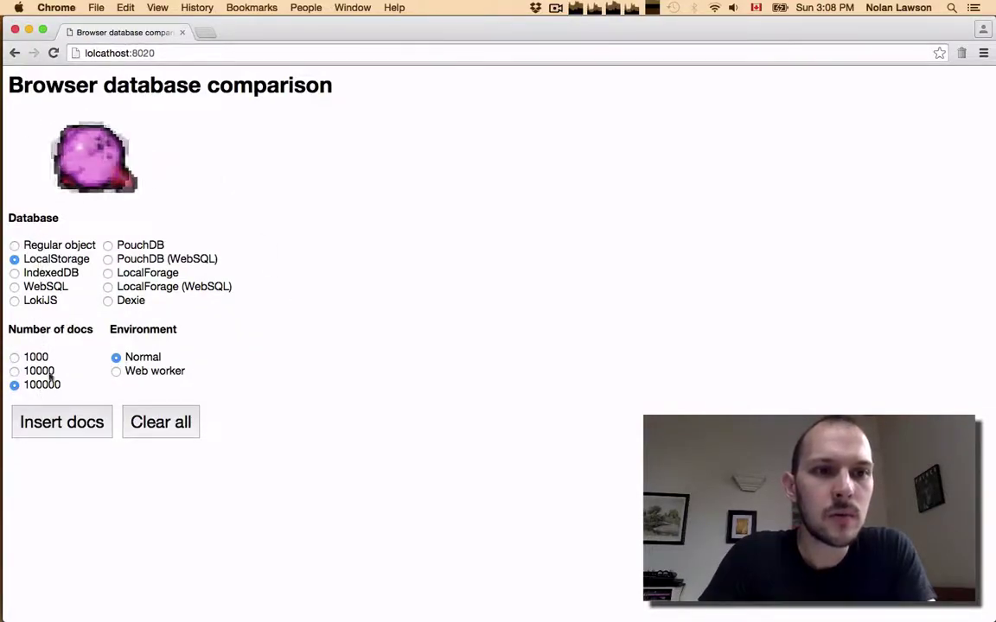
pyautogui.click(61, 427)
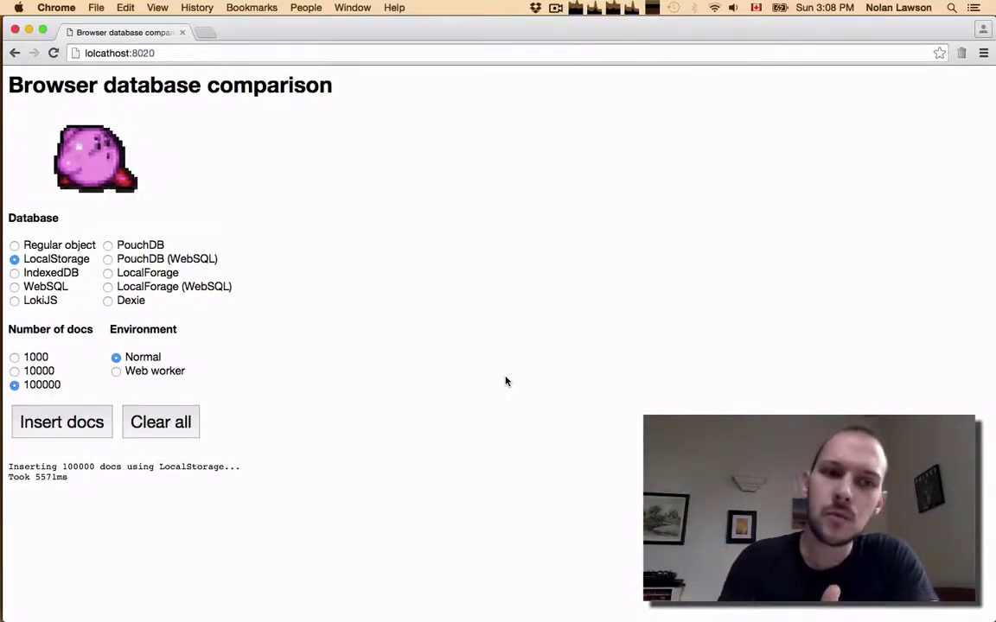
# Run the 1000-doc insertion with LocalStorage several times in Chrome.
pyautogui.click(40, 356)
pyautogui.click(60, 423)
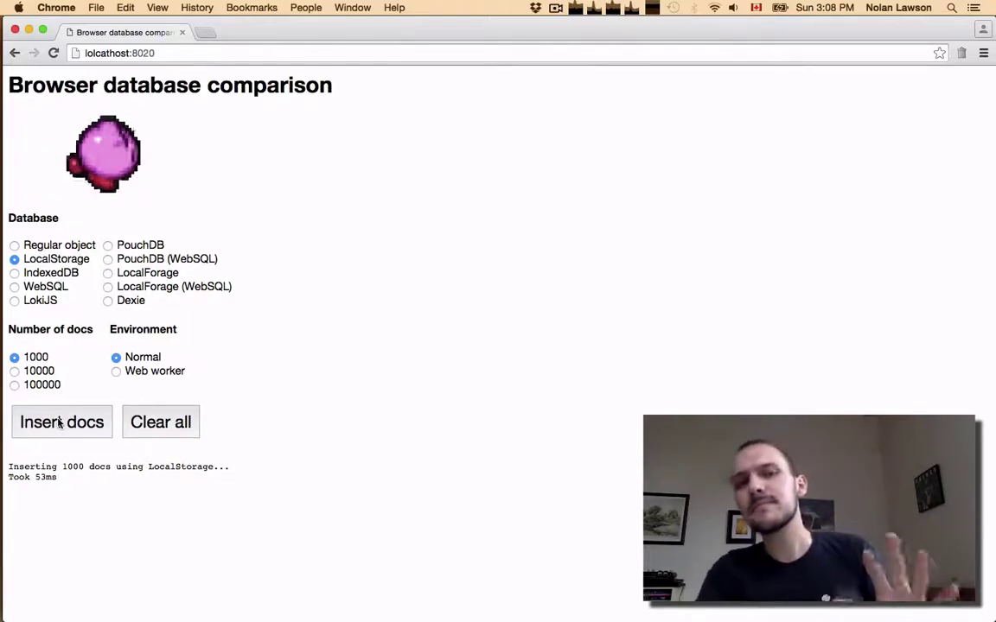
pyautogui.click(60, 423)
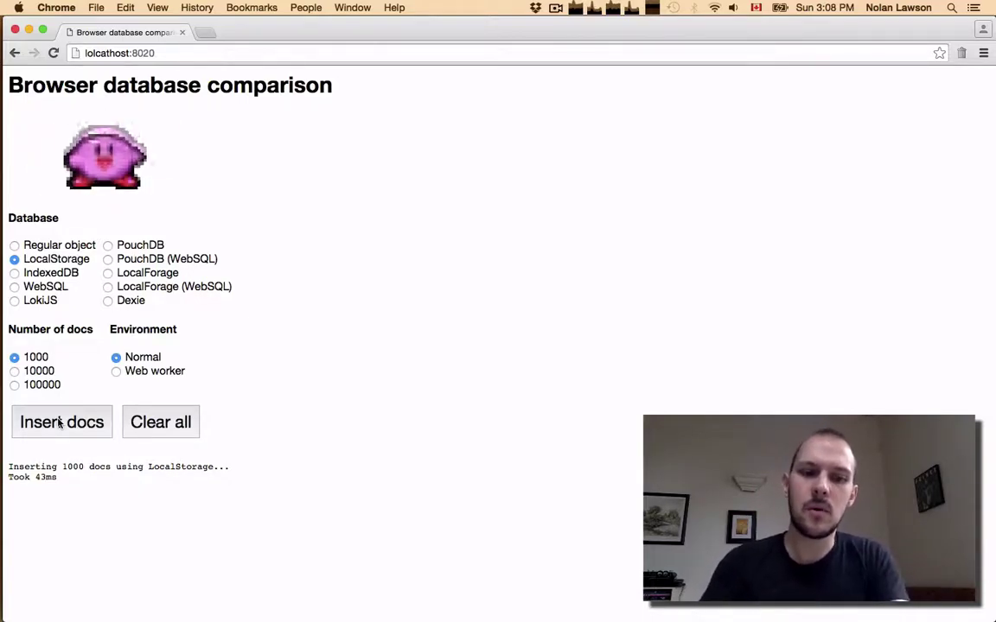
pyautogui.click(60, 423)
pyautogui.press('super+Tab')
pyautogui.press('super+Tab')
pyautogui.press('super+Tab')
pyautogui.press('super+Tab')
pyautogui.press('super+Tab')
pyautogui.press('super+Tab')
pyautogui.press('super+Tab')
pyautogui.press('super+Tab')
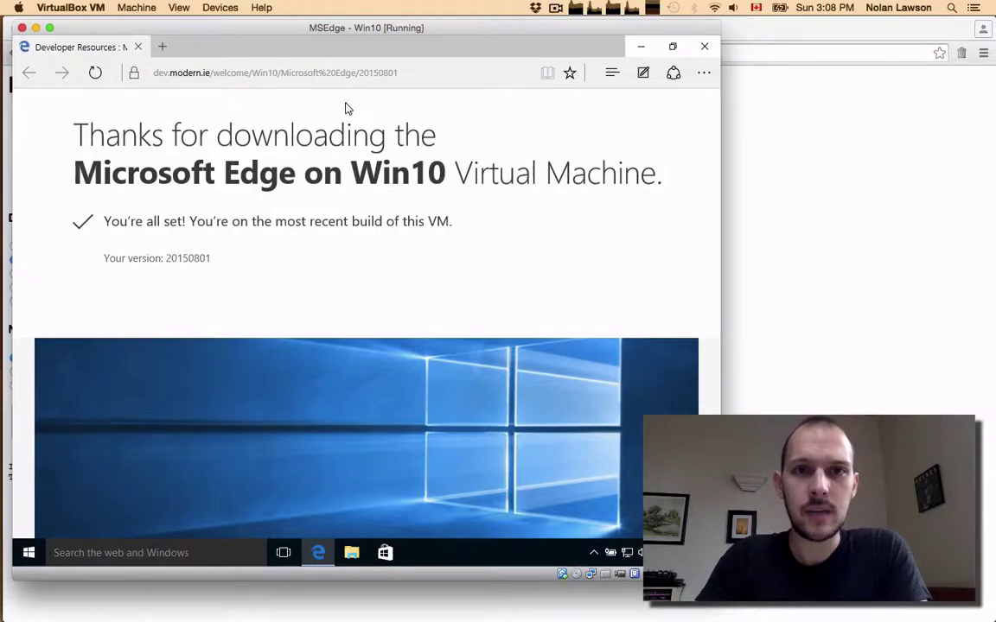
pyautogui.click(315, 71)
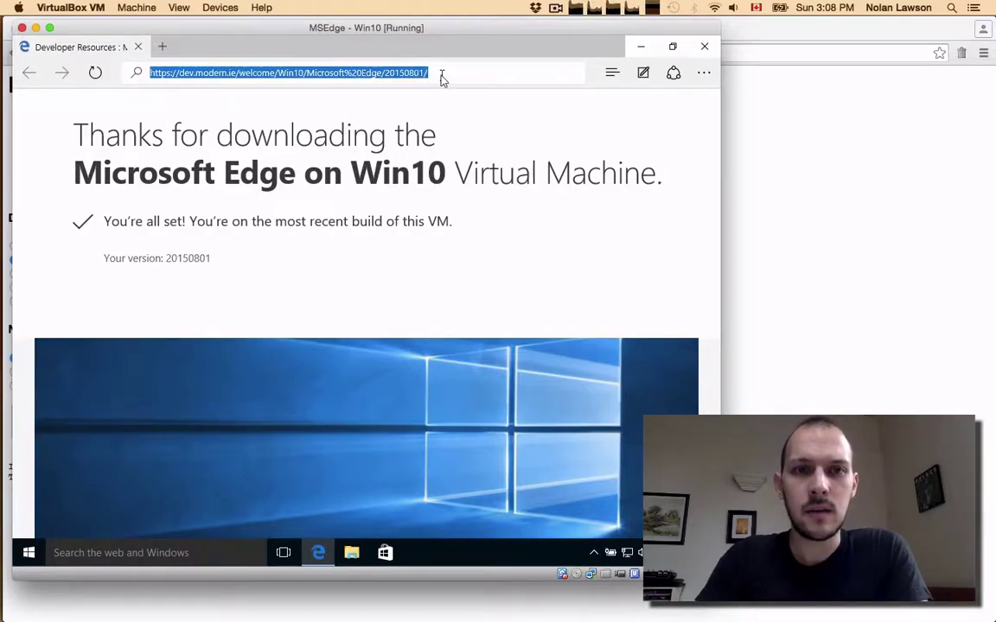
pyautogui.write('http://')
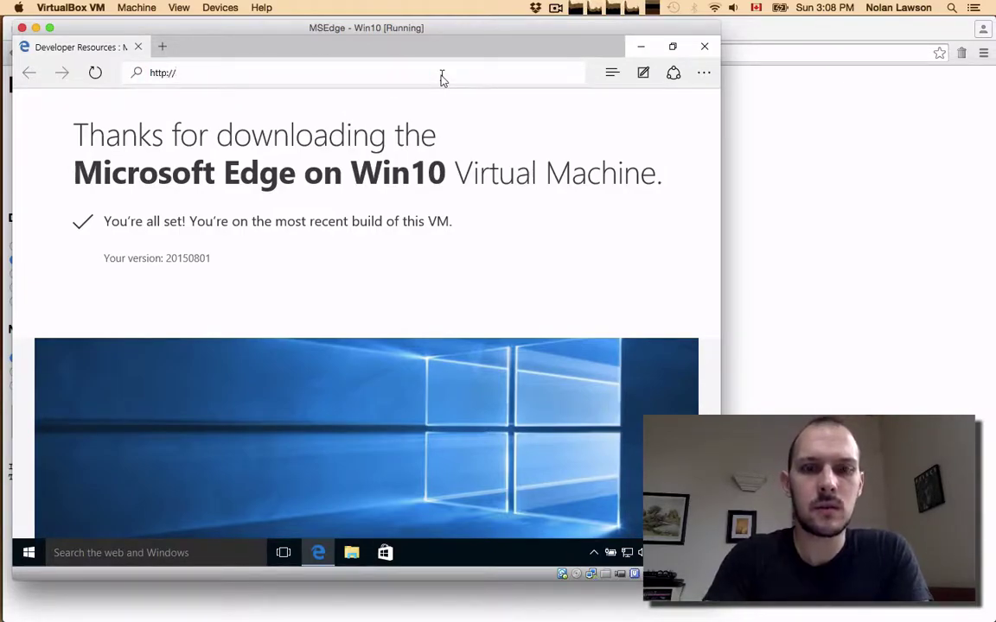
pyautogui.write('10.0.2.2:8020')
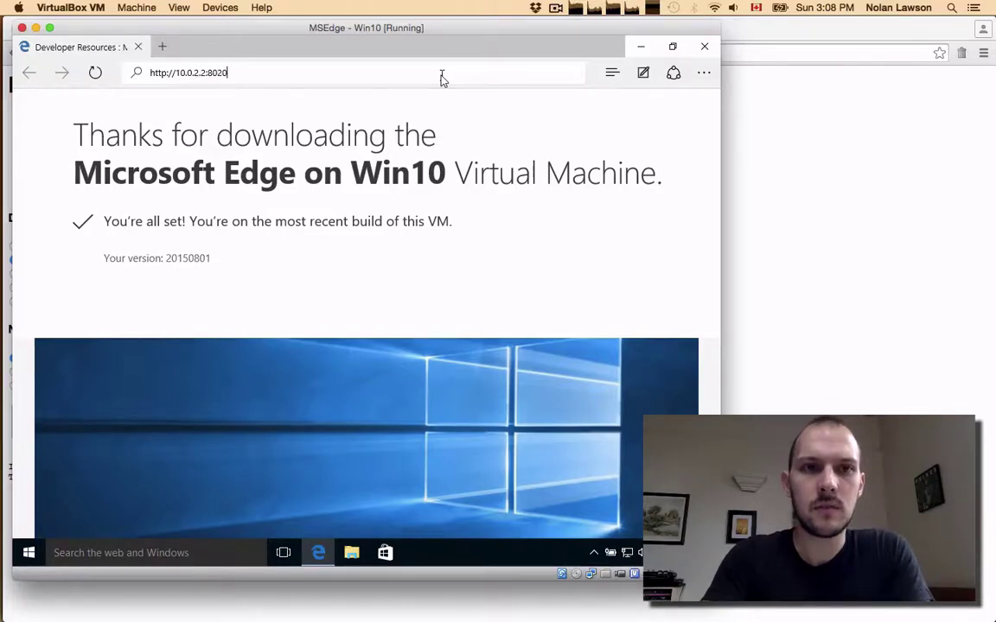
pyautogui.press('Return')
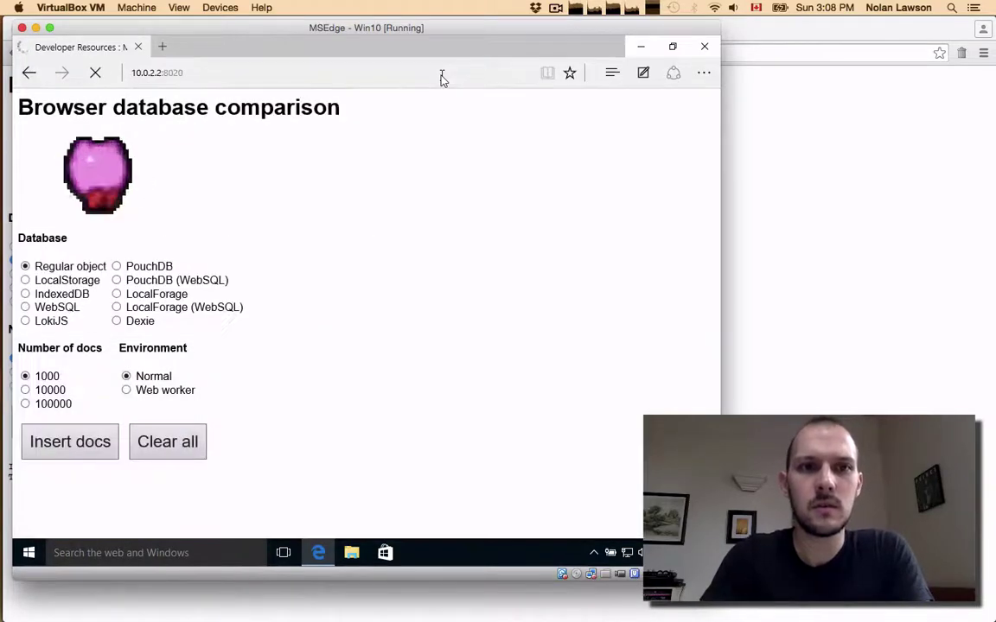
# Insert 1000 docs and 10000 docs using LocalStorage on the comparison page in Edge.
pyautogui.click(49, 282)
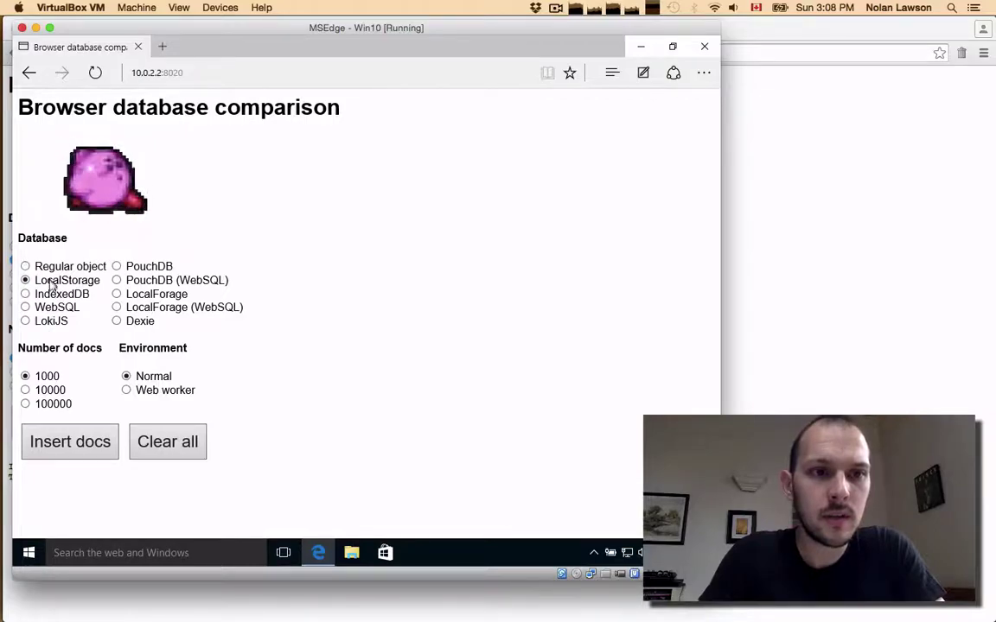
pyautogui.click(71, 442)
pyautogui.click(75, 447)
pyautogui.click(50, 393)
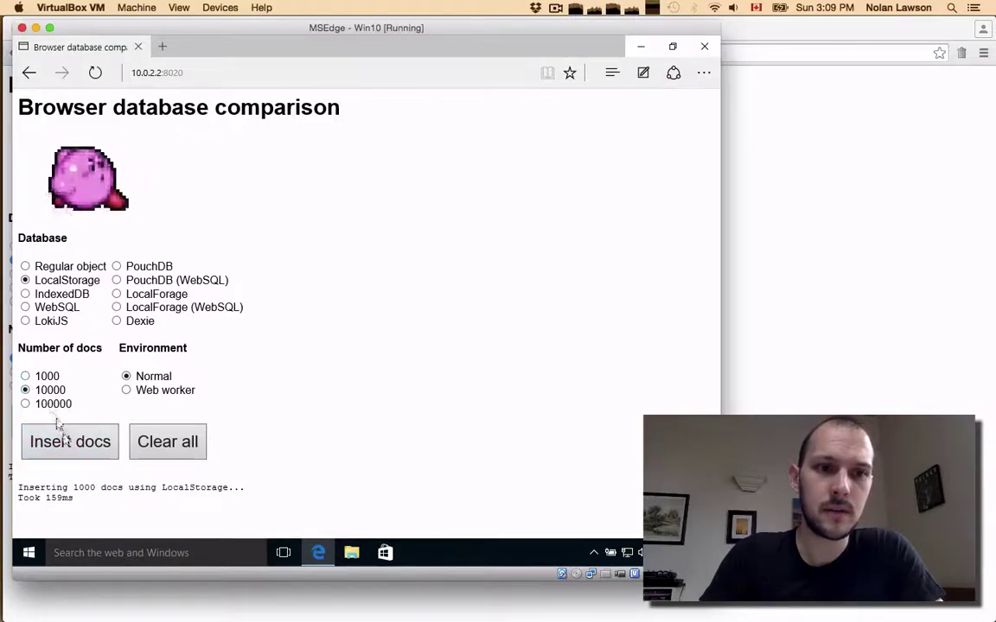
pyautogui.click(67, 442)
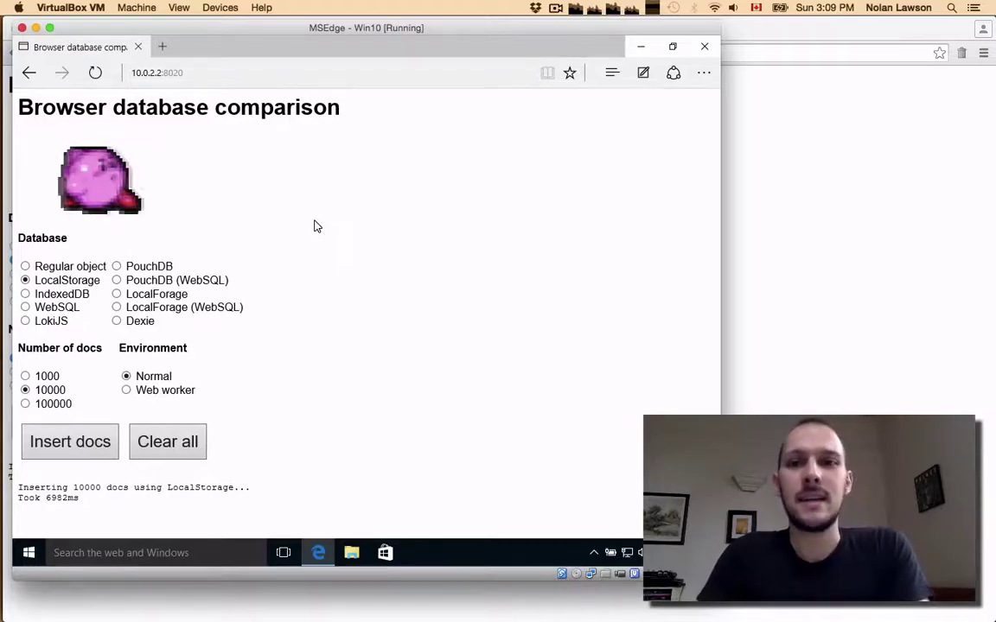
# Switch to the comparison page in Safari and insert 1000 docs and 10000 docs using LocalStorage.
pyautogui.click(764, 207)
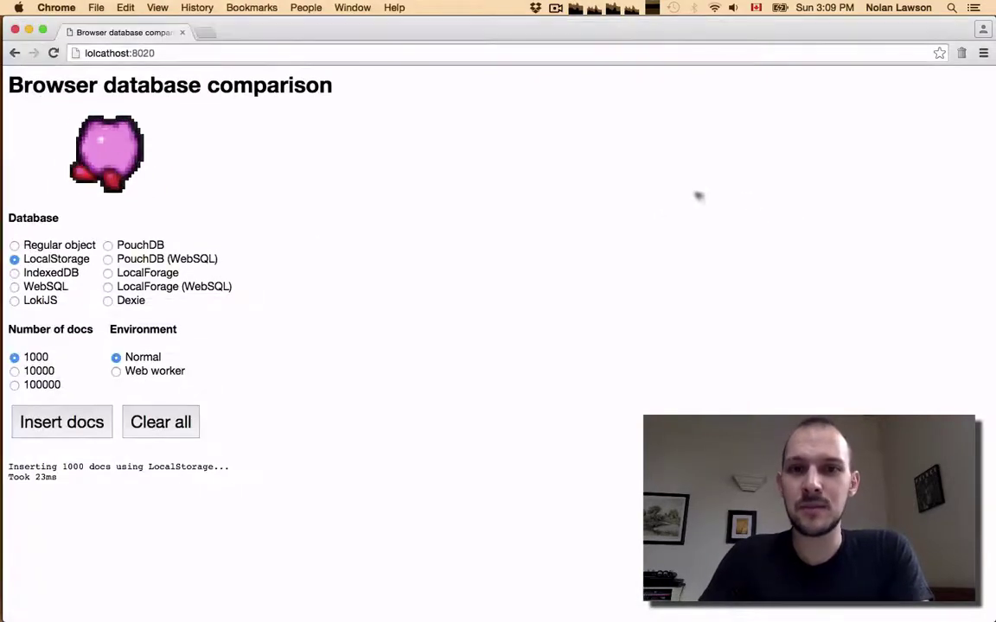
pyautogui.press('super+Tab')
pyautogui.press('super+Tab')
pyautogui.press('super+Tab')
pyautogui.press('super+Tab')
pyautogui.press('super+Tab')
pyautogui.press('super+Tab')
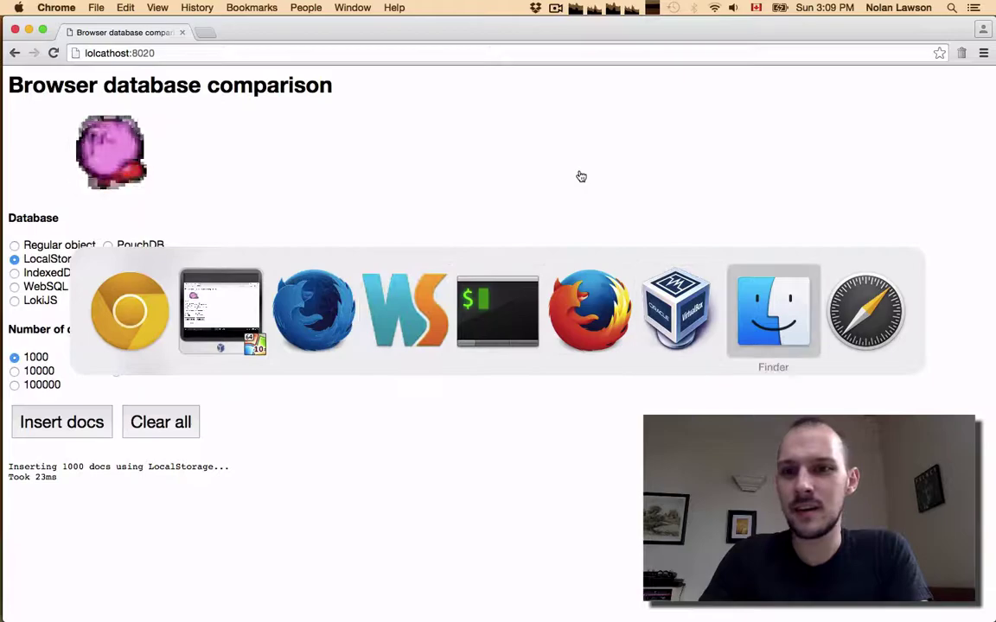
pyautogui.press('super+Tab')
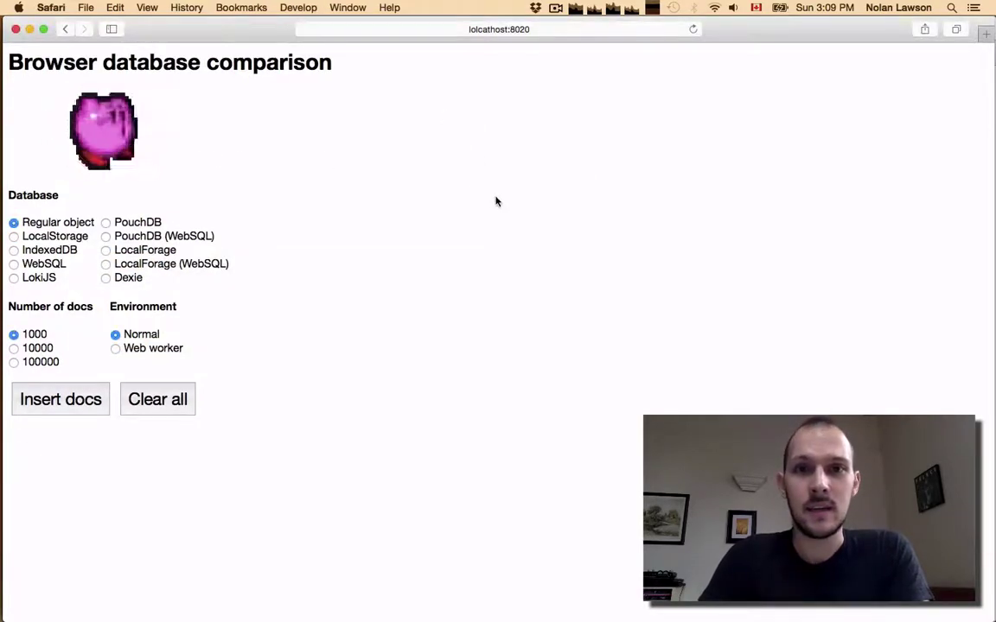
pyautogui.click(45, 236)
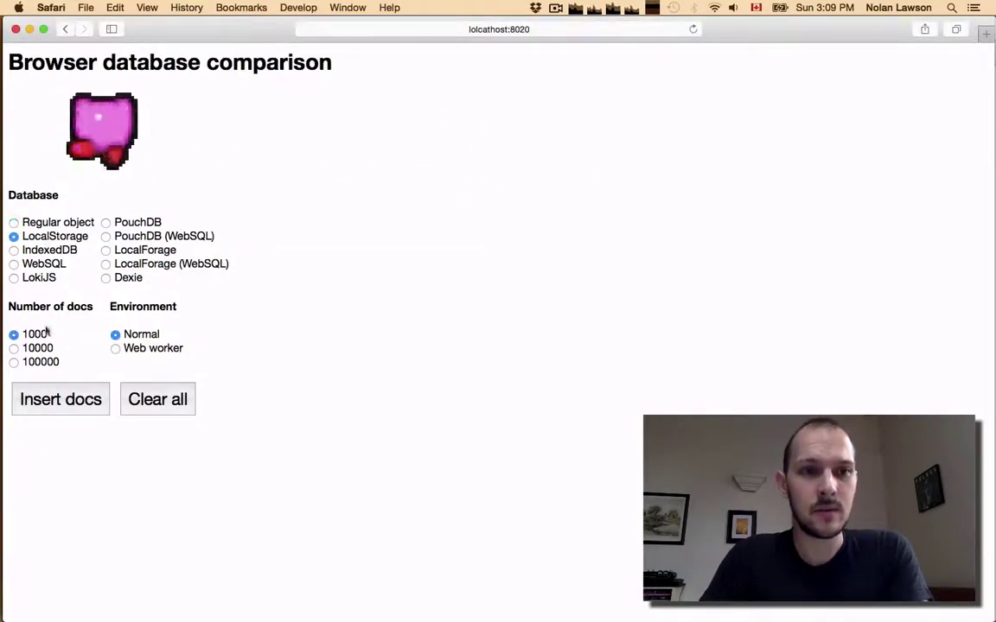
pyautogui.click(72, 402)
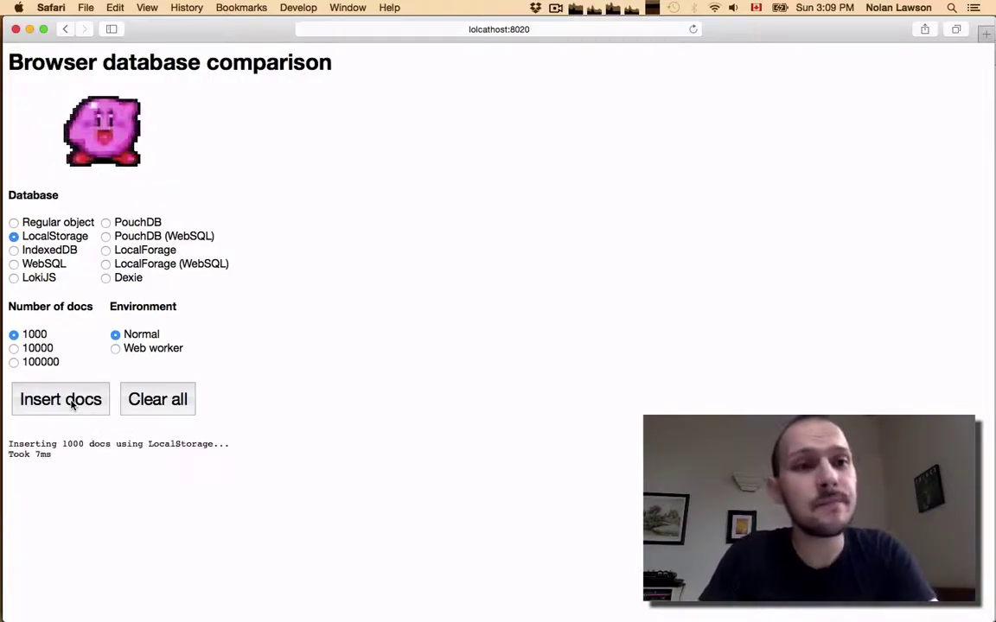
pyautogui.click(32, 350)
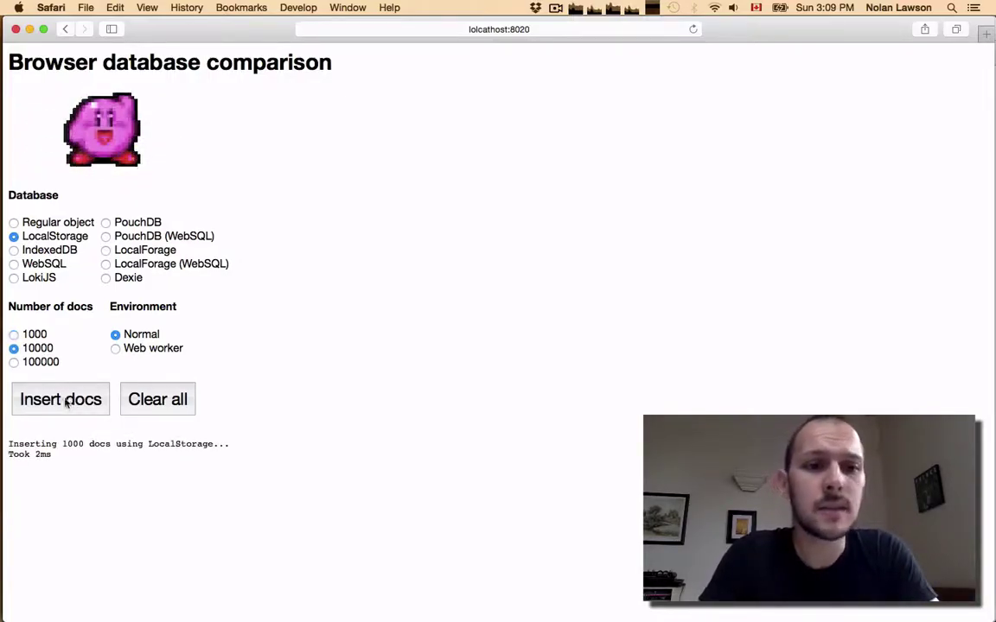
pyautogui.click(60, 399)
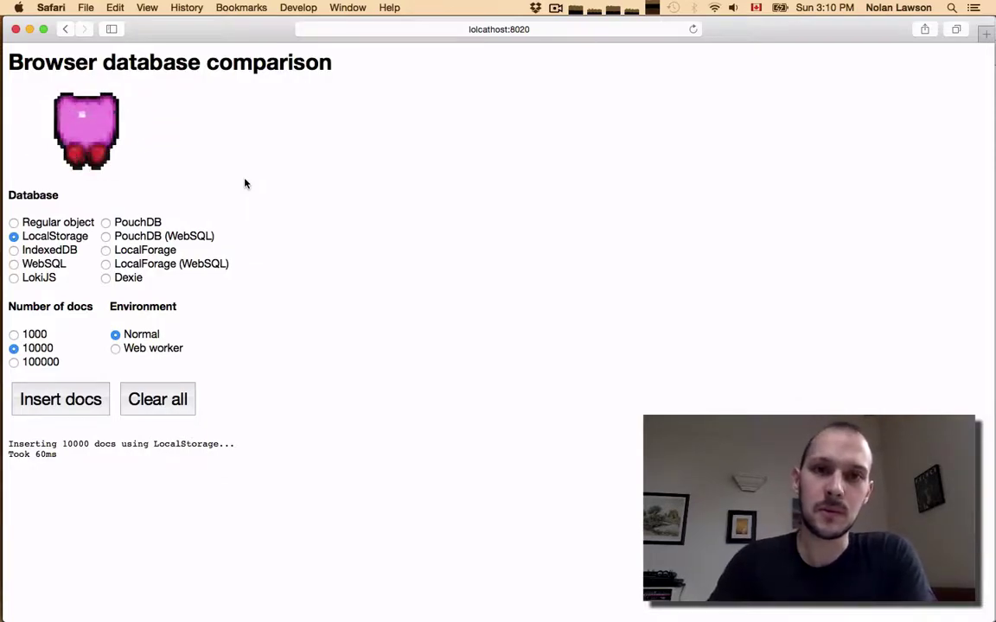
# Replace the existing comparison tab in Safari with a new one that loads lolcathost:8020.
pyautogui.press('super+t')
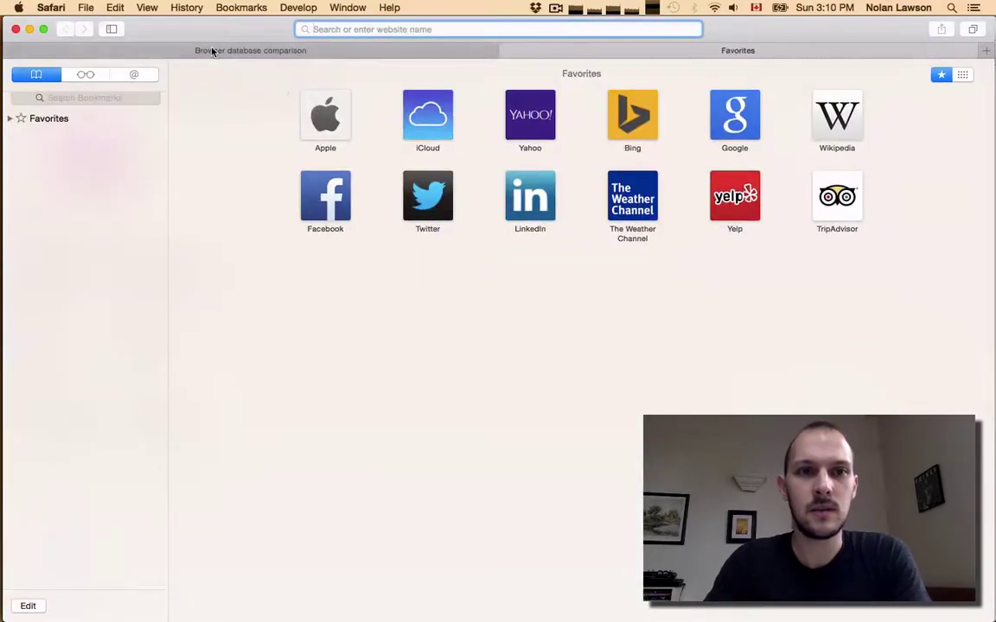
pyautogui.click(272, 49)
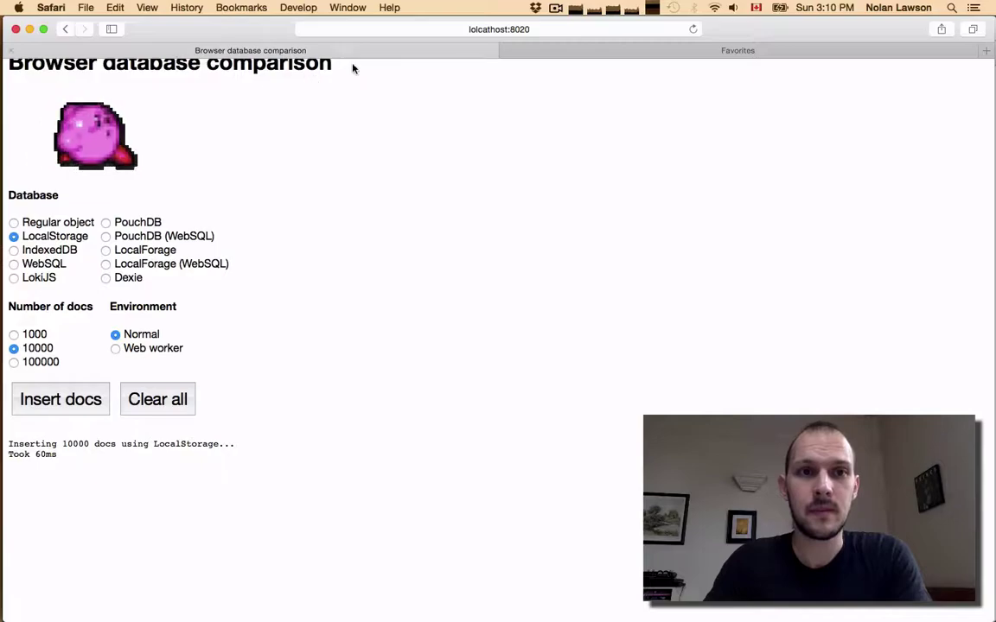
pyautogui.press('super+w')
pyautogui.write('localho')
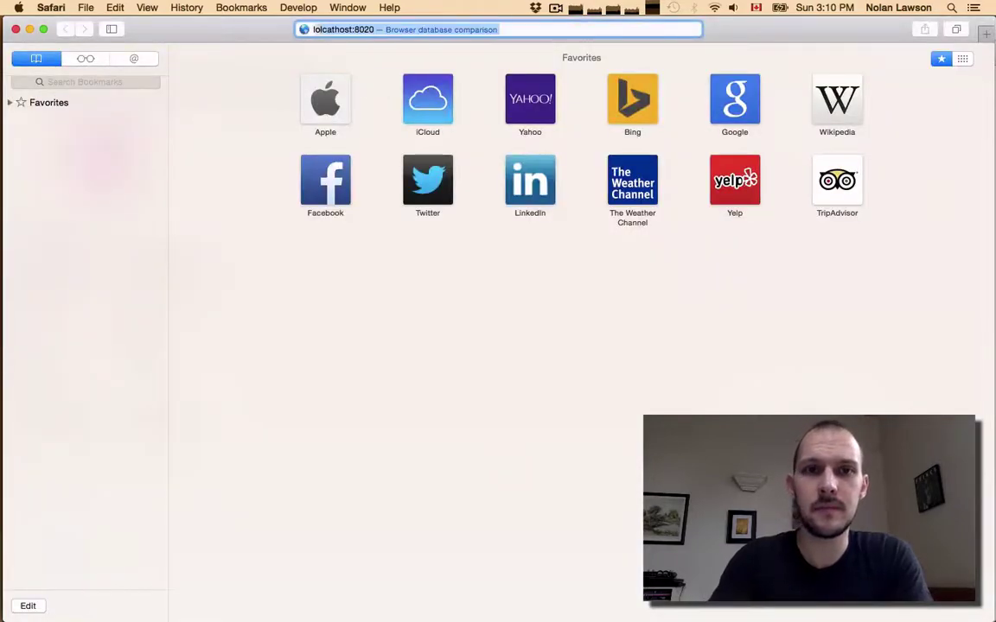
pyautogui.press('BackSpace')
pyautogui.press('BackSpace')
pyautogui.press('BackSpace')
pyautogui.press('BackSpace')
pyautogui.press('BackSpace')
pyautogui.write('lcat')
pyautogui.press('BackSpace')
pyautogui.press('BackSpace')
pyautogui.press('BackSpace')
pyautogui.press('BackSpace')
pyautogui.press('BackSpace')
pyautogui.write('calhost:8')
pyautogui.press('Return')
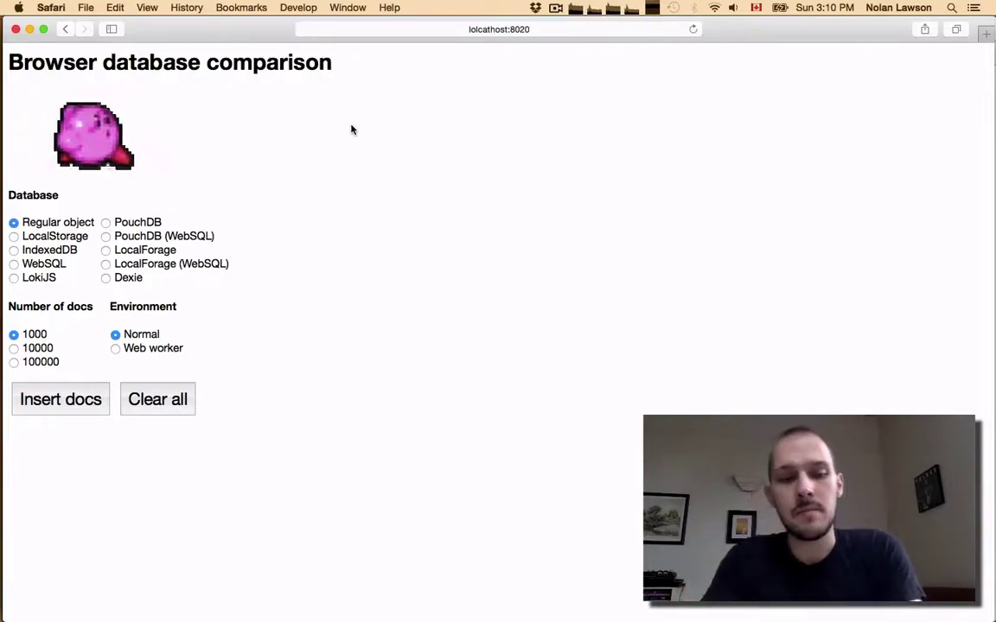
# Insert 1000 docs and 10000 docs using WebSQL in the Normal environment.
pyautogui.click(35, 268)
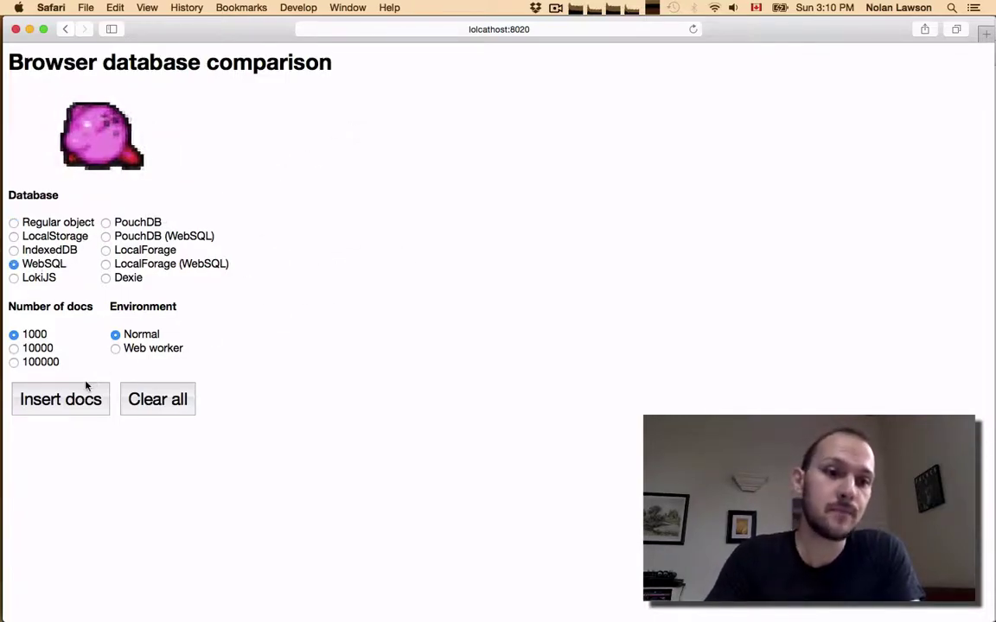
pyautogui.click(45, 403)
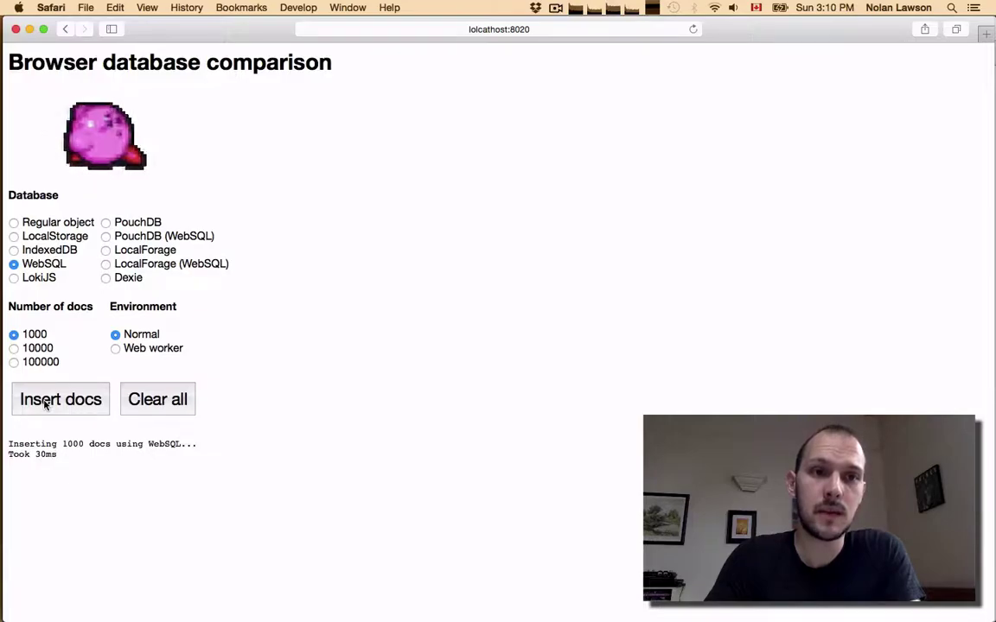
pyautogui.click(39, 348)
pyautogui.click(65, 405)
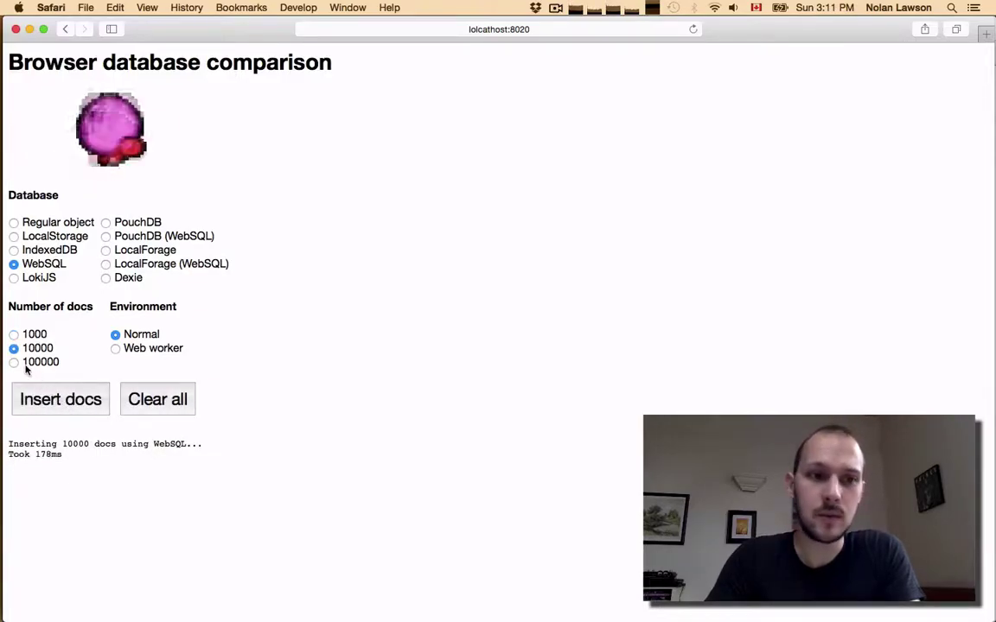
# Try twice to insert 100000 docs using WebSQL, allowing the site's disk space request each time.
pyautogui.click(26, 363)
pyautogui.click(69, 399)
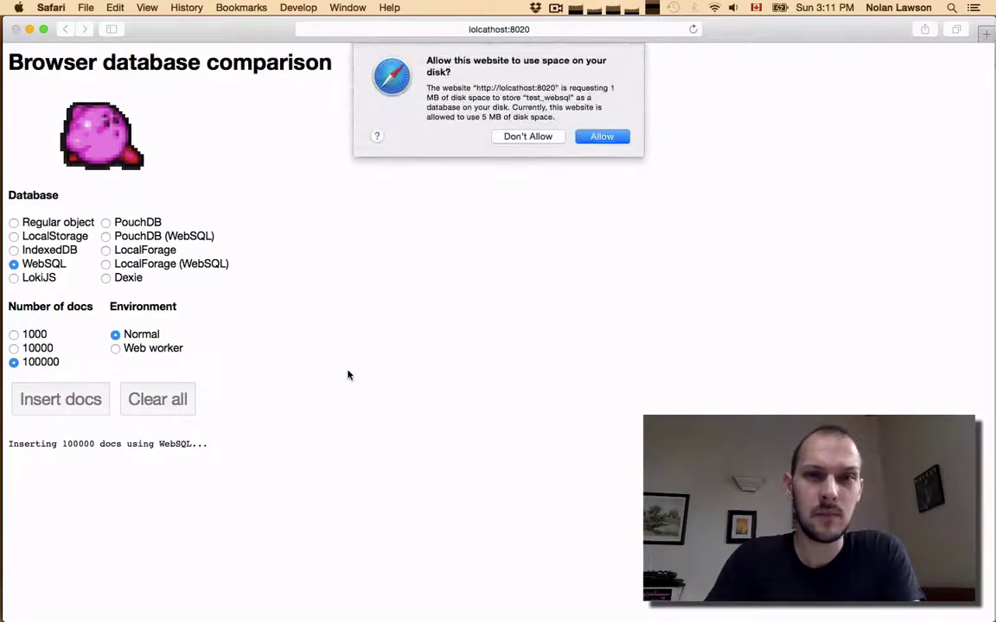
pyautogui.click(602, 139)
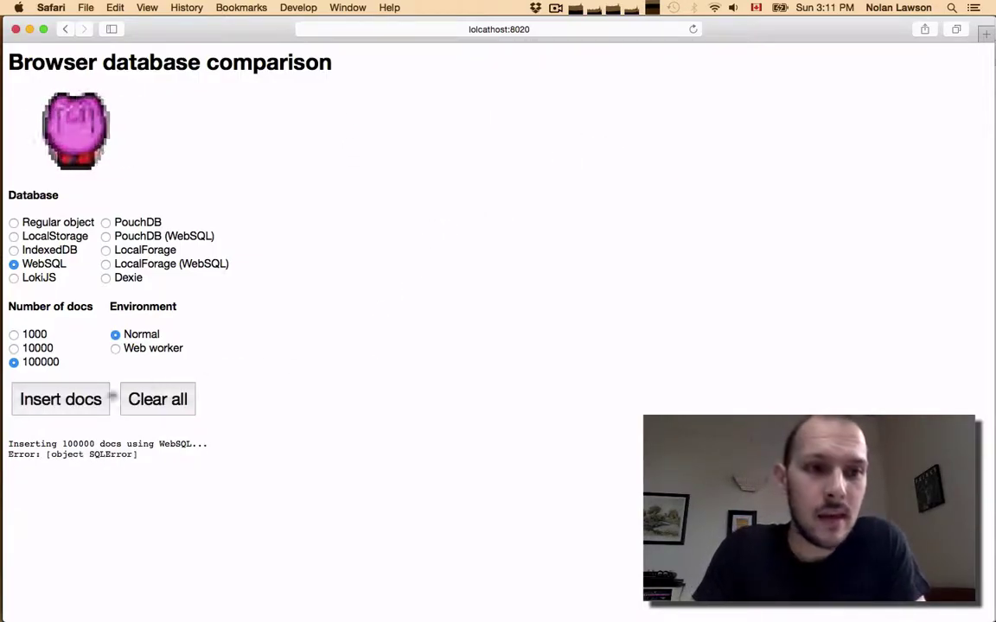
pyautogui.click(72, 403)
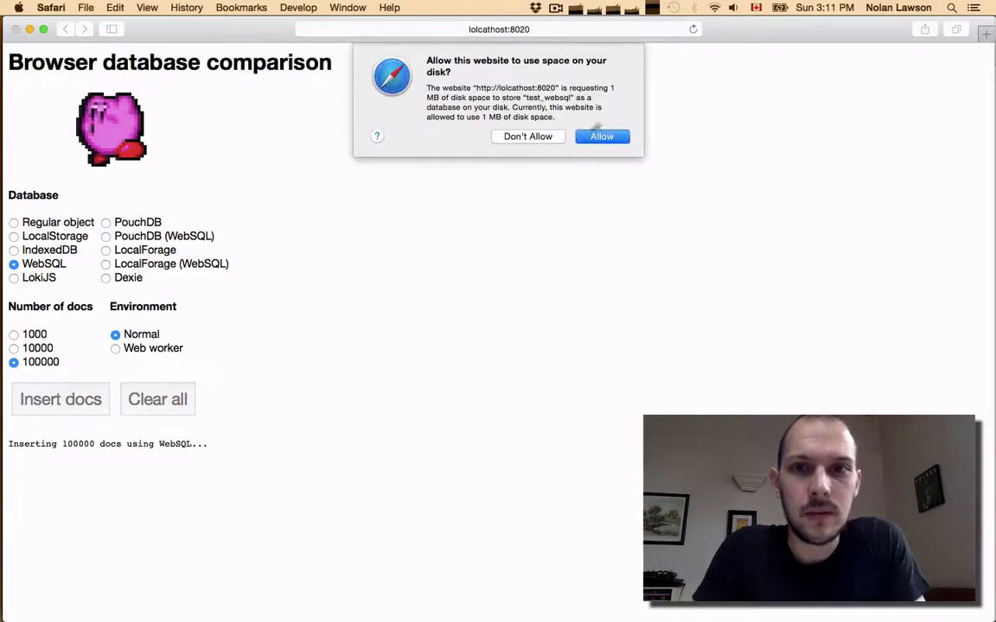
pyautogui.click(606, 140)
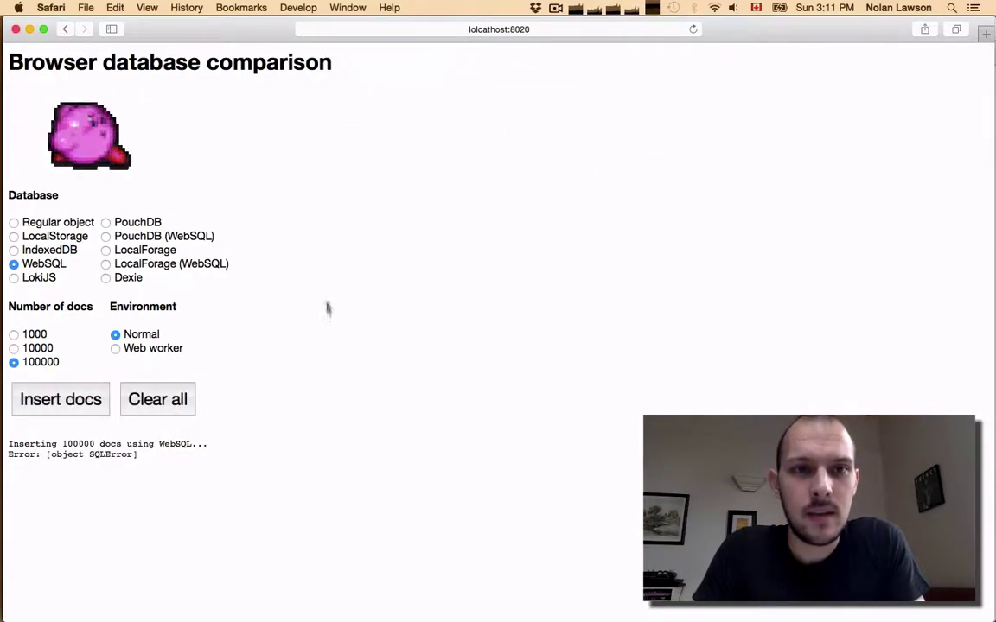
# Set the number of docs to 10000 and run the WebSQL insertion repeatedly to check how smoothly the animation plays.
pyautogui.click(31, 348)
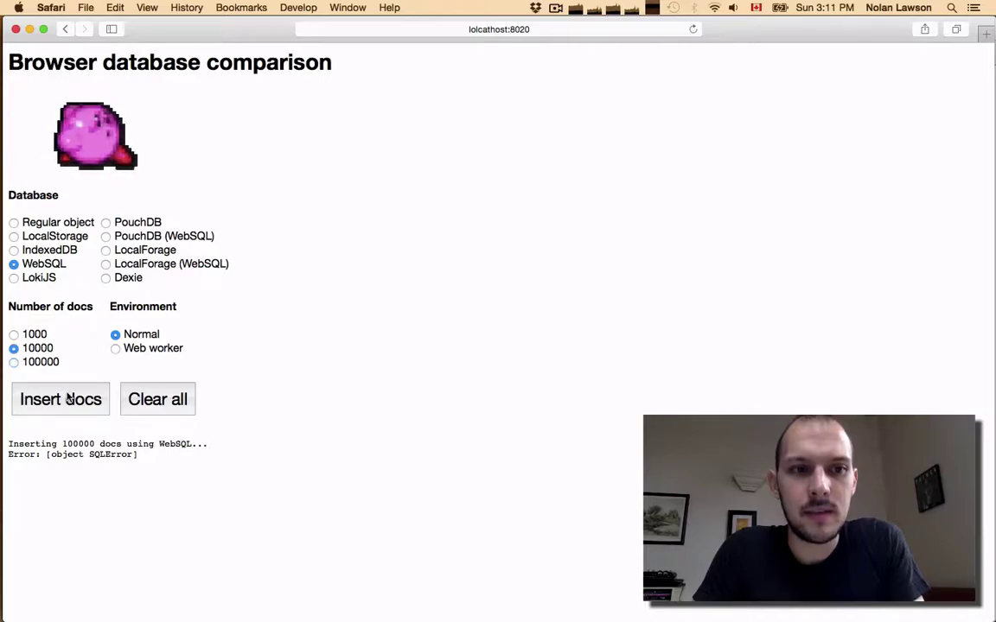
pyautogui.click(63, 408)
pyautogui.click(62, 408)
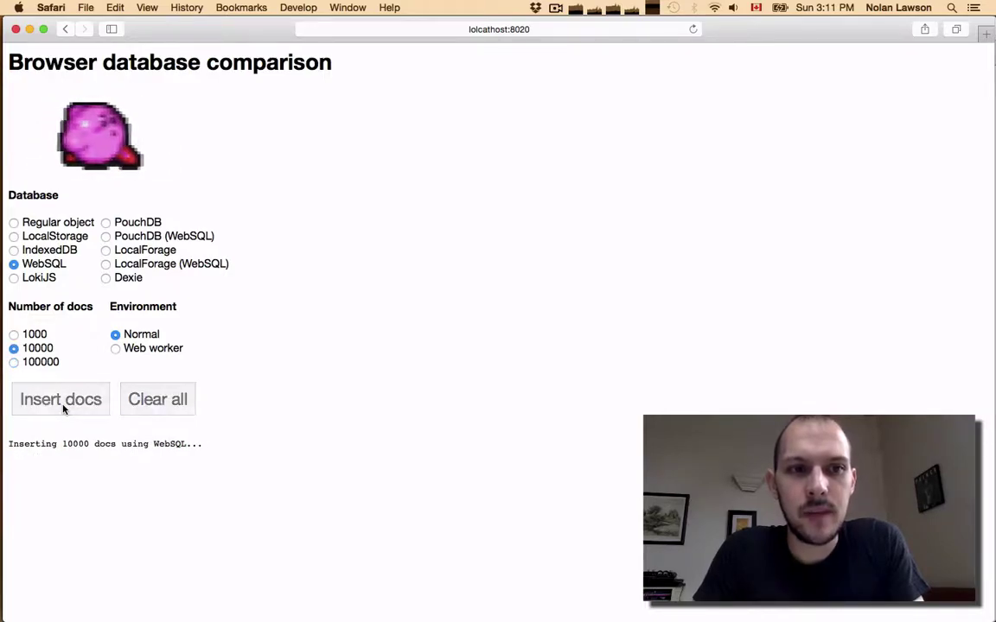
pyautogui.click(63, 408)
pyautogui.click(62, 408)
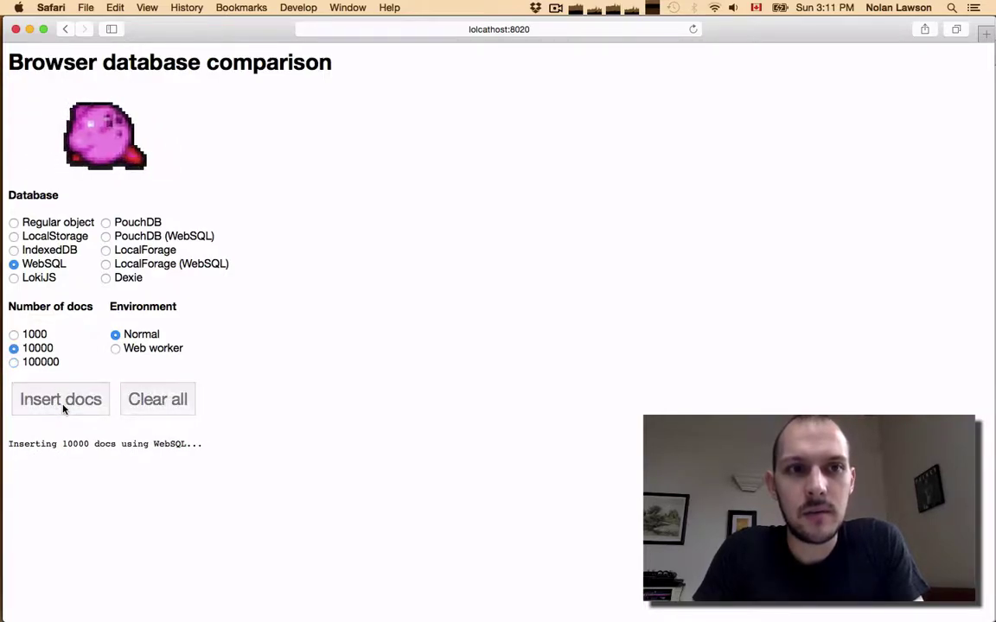
pyautogui.click(62, 408)
pyautogui.click(62, 408)
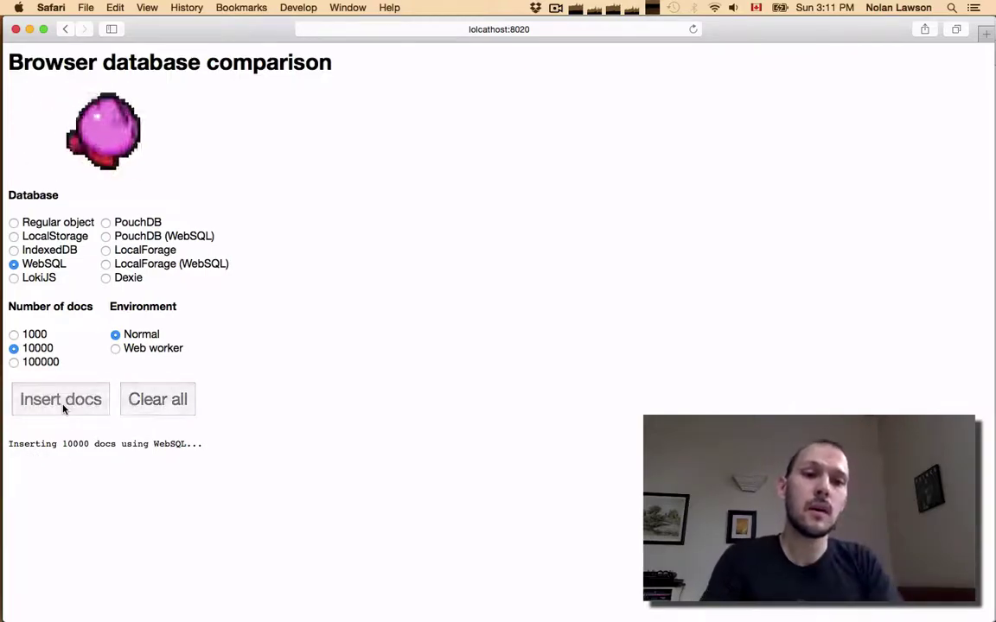
pyautogui.click(62, 408)
pyautogui.click(62, 408)
pyautogui.click(62, 408)
pyautogui.click(62, 408)
pyautogui.click(62, 408)
pyautogui.click(63, 408)
pyautogui.click(62, 408)
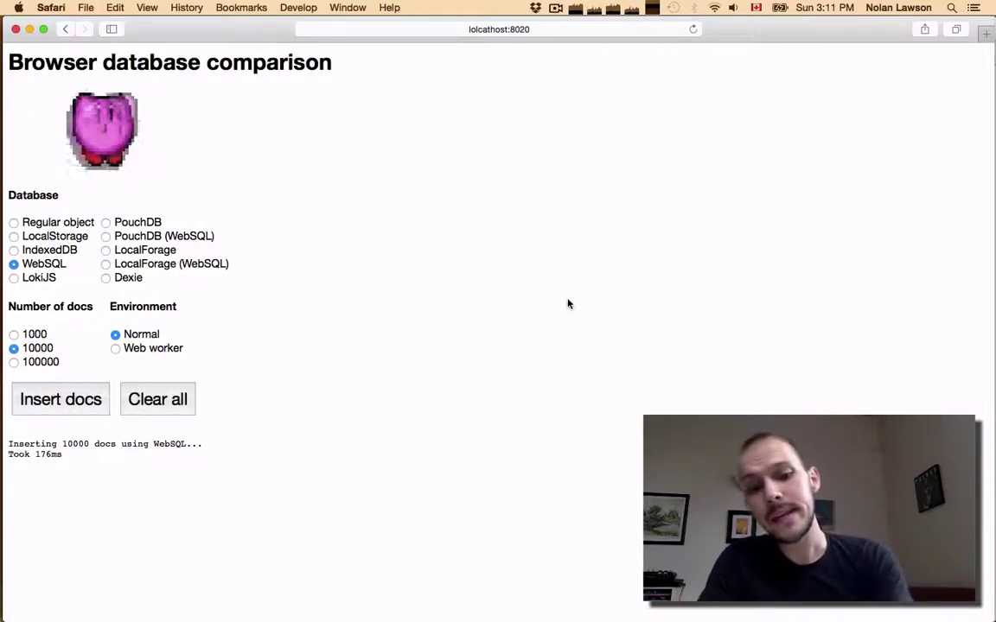
# Switch to the comparison page in Chrome and insert 1000 docs twice, followed by 10000 docs, using WebSQL.
pyautogui.press('super+Tab')
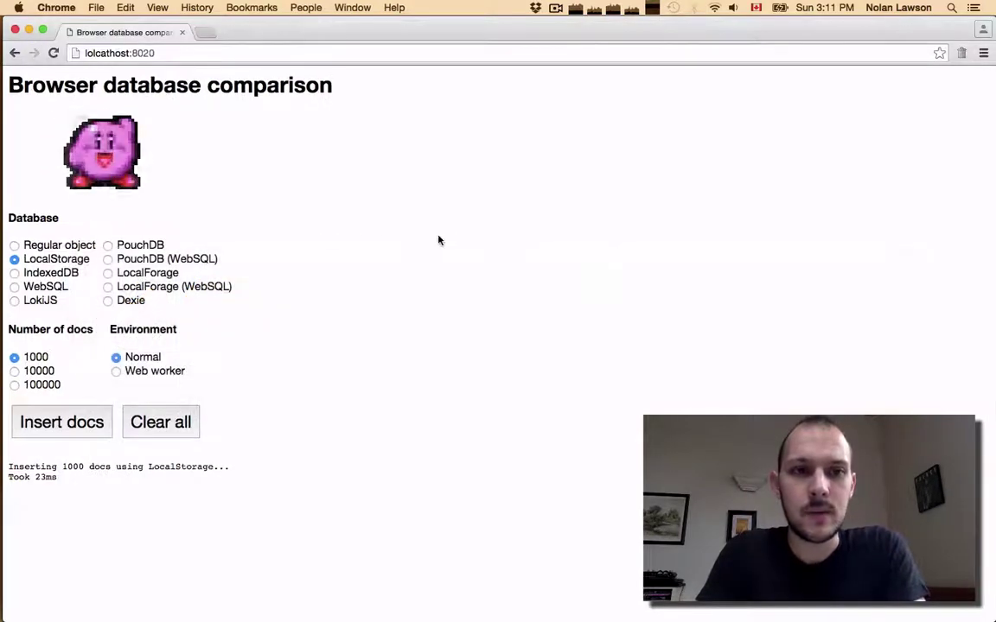
pyautogui.click(36, 289)
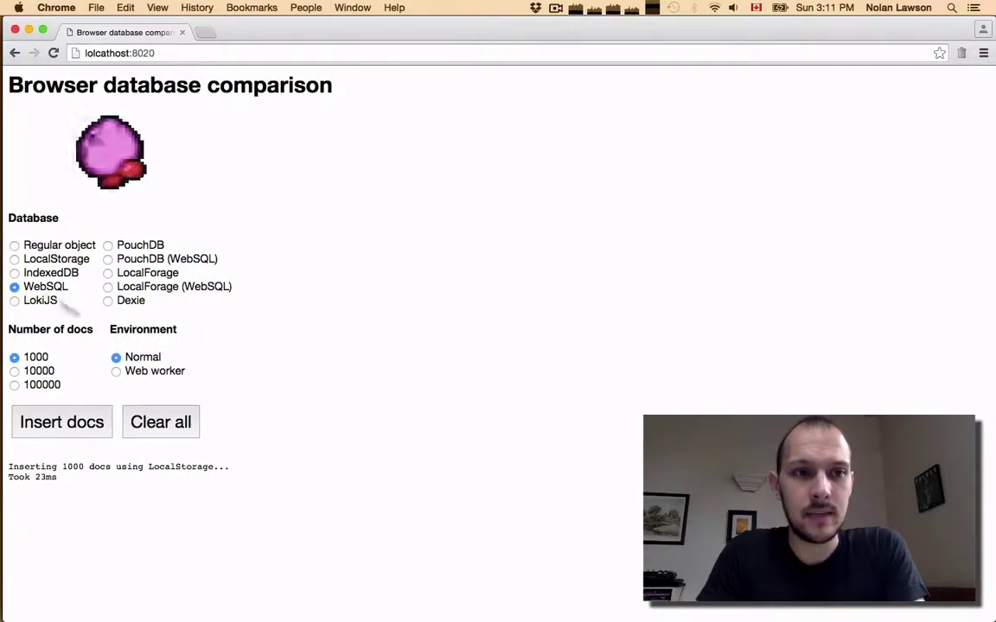
pyautogui.click(64, 424)
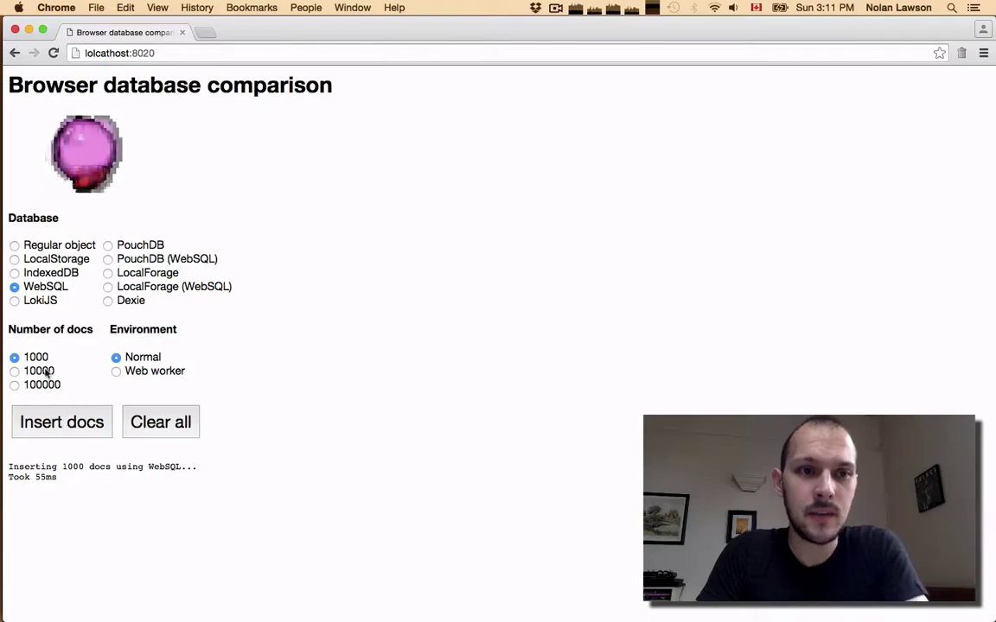
pyautogui.click(53, 420)
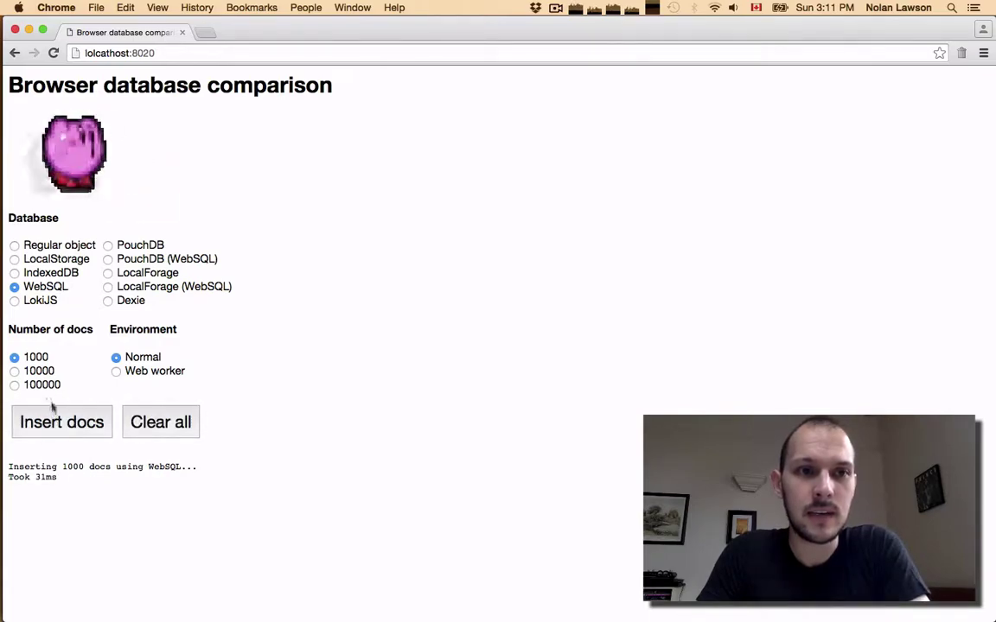
pyautogui.click(36, 372)
pyautogui.click(54, 422)
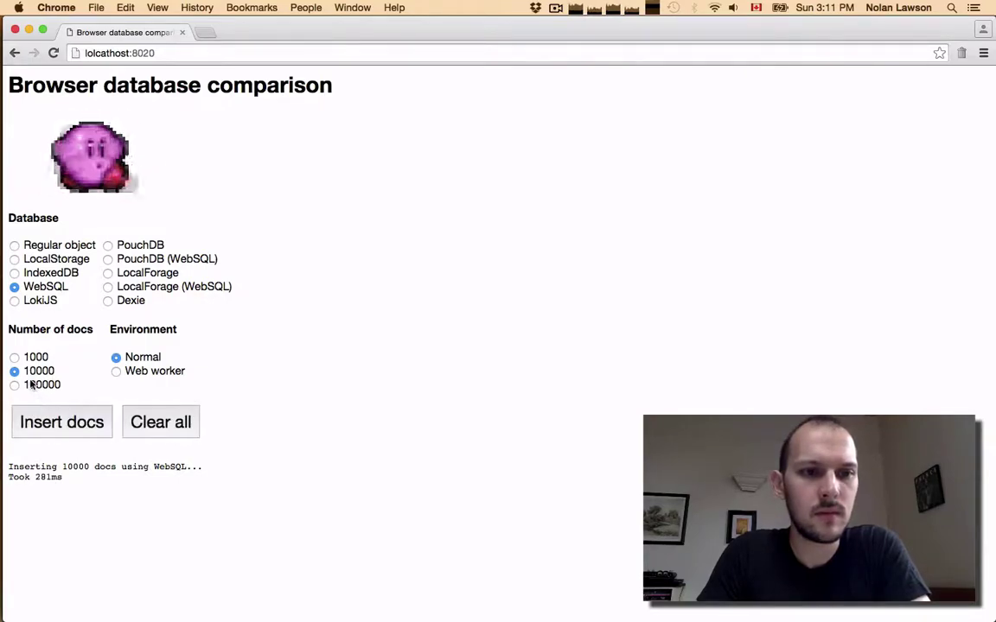
# Insert 100000 docs using WebSQL in the Normal environment, repeating the run several times.
pyautogui.click(27, 383)
pyautogui.click(65, 422)
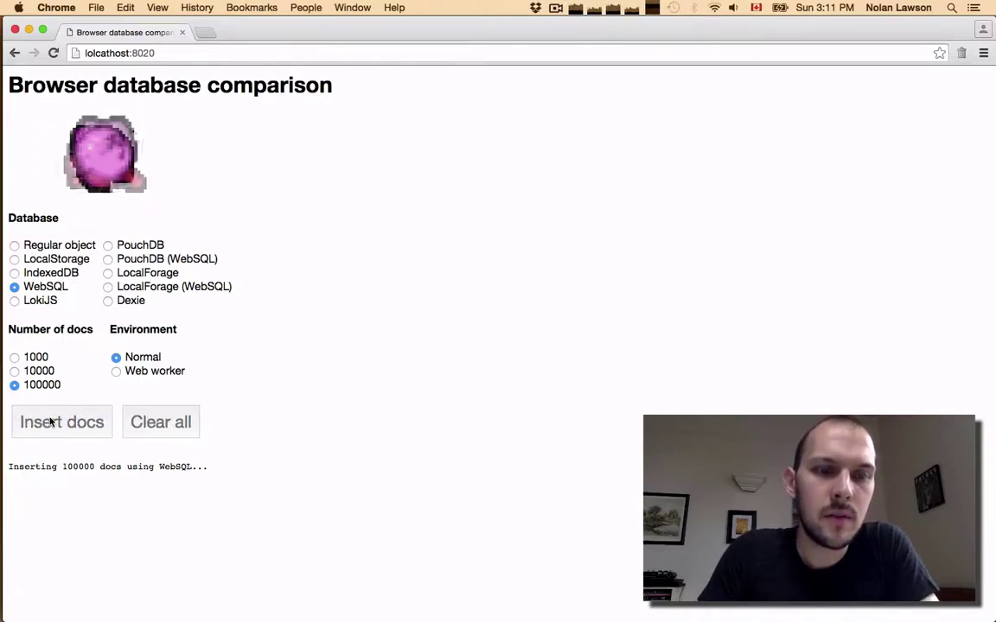
pyautogui.click(50, 422)
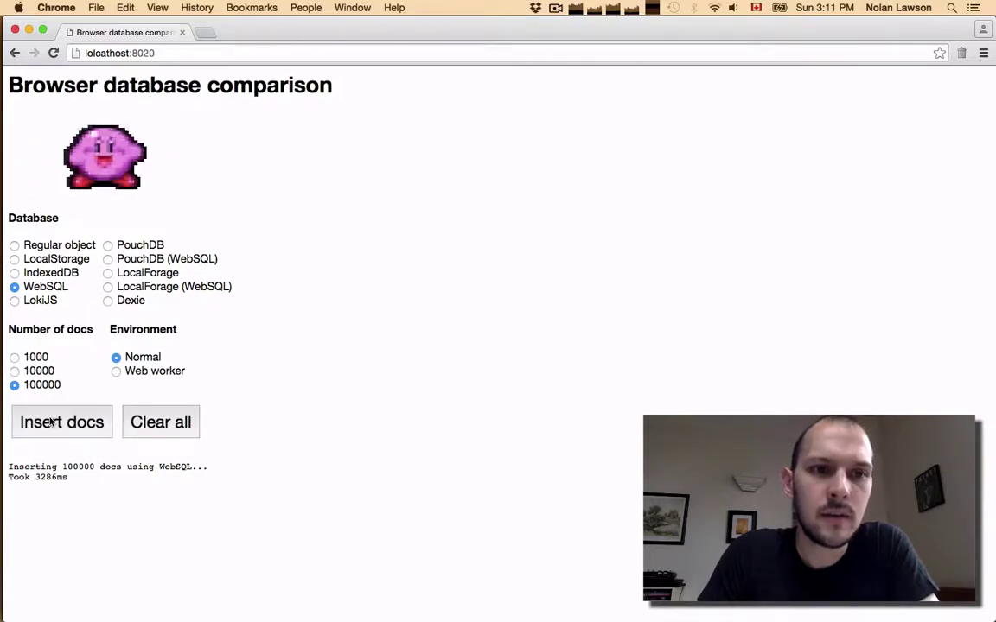
pyautogui.click(53, 420)
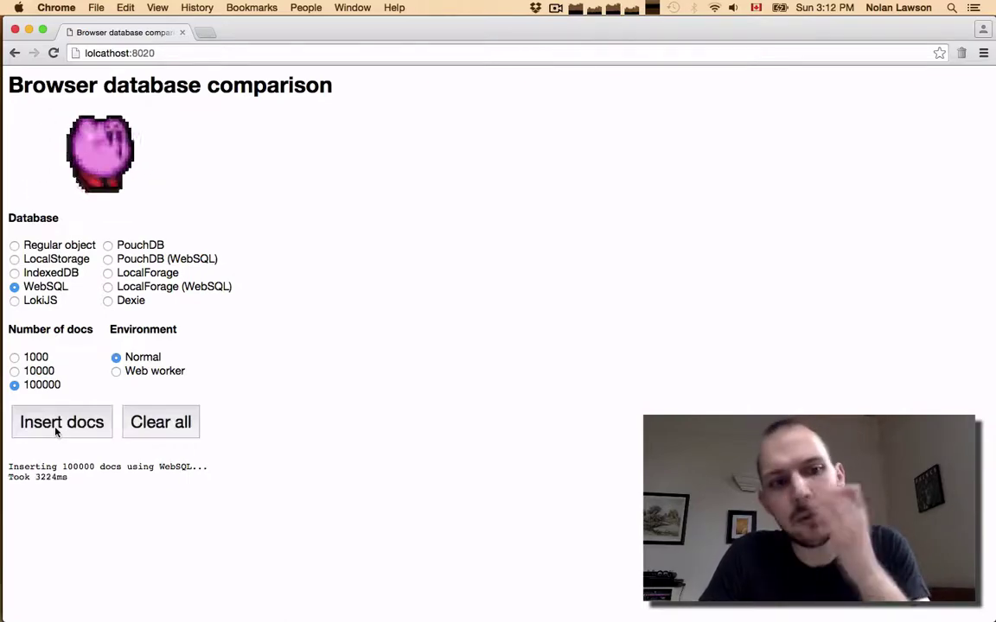
pyautogui.click(56, 430)
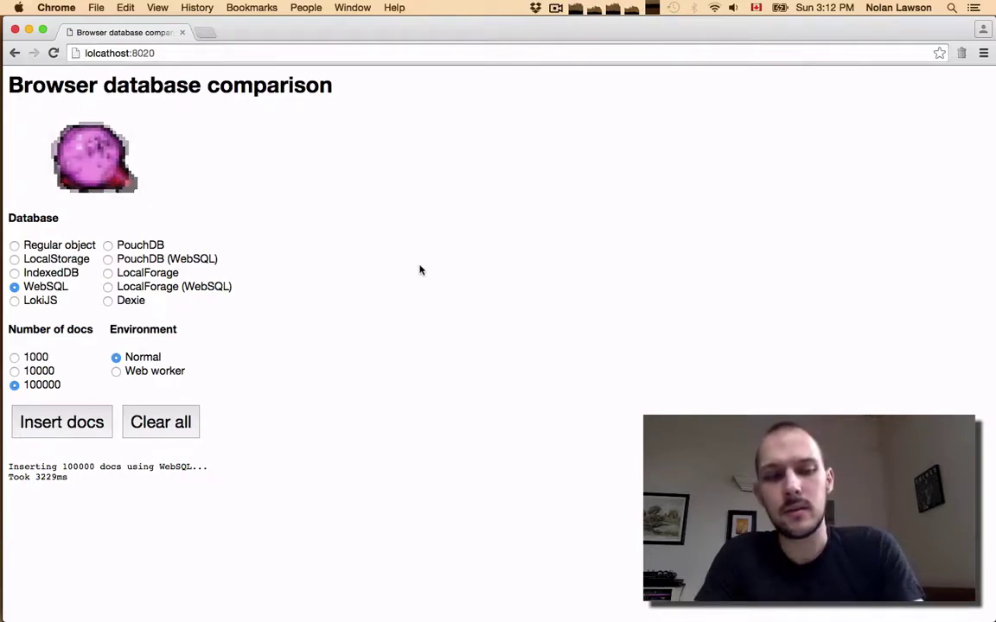
# Switch to iTerm and close the middle terminal pane holding the git output.
pyautogui.press('super+Tab')
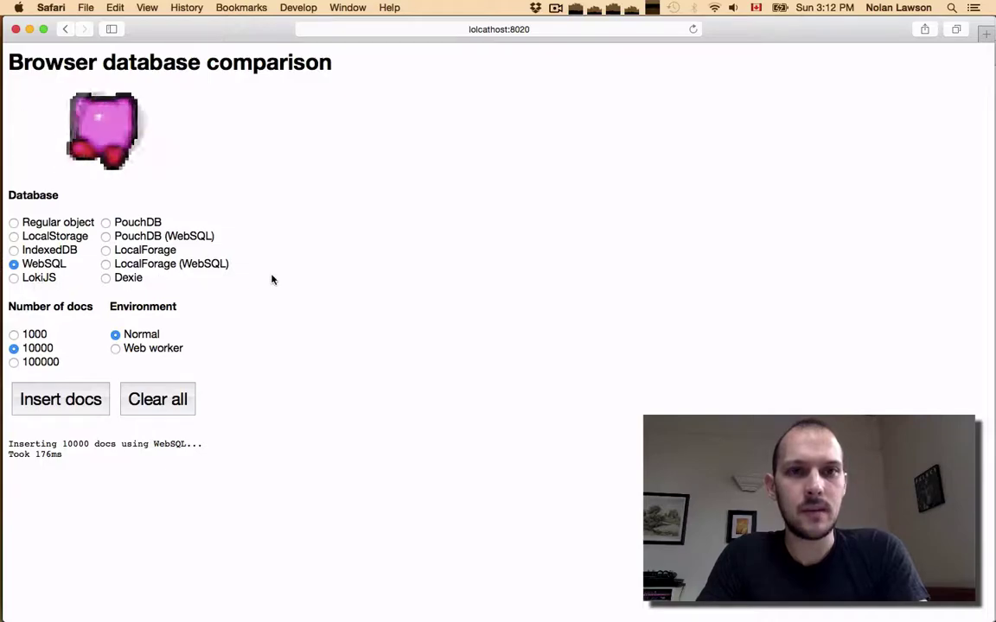
pyautogui.press('super+Tab')
pyautogui.press('super+Tab')
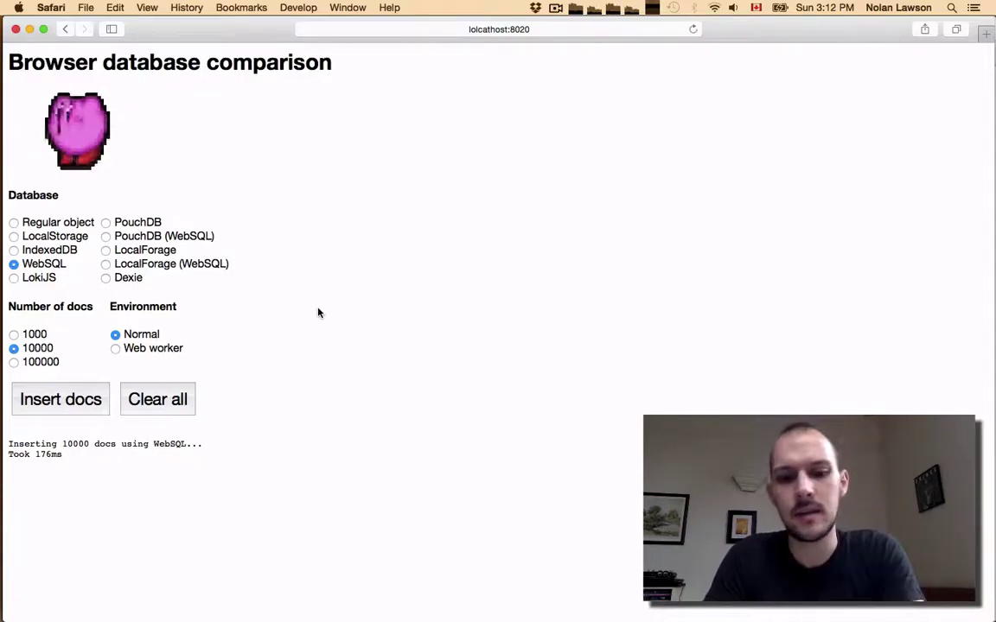
pyautogui.press('super+Tab')
pyautogui.press('super+Tab')
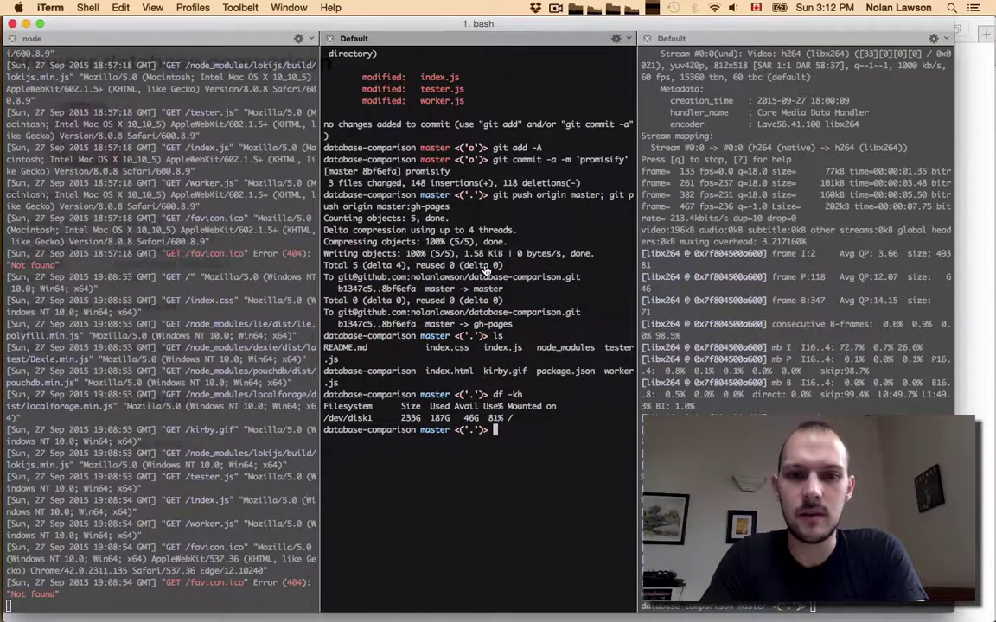
pyautogui.press('super+w')
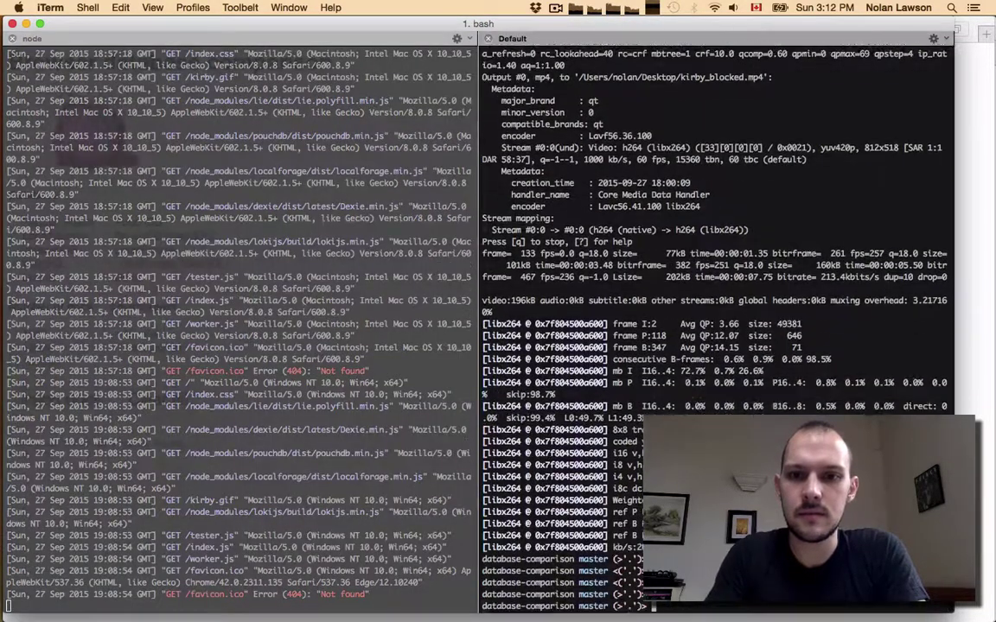
# Clear the remaining shell pane and look up browser support with the command caniuse indexeddb.
pyautogui.press('Return')
pyautogui.press('Return')
pyautogui.press('Return')
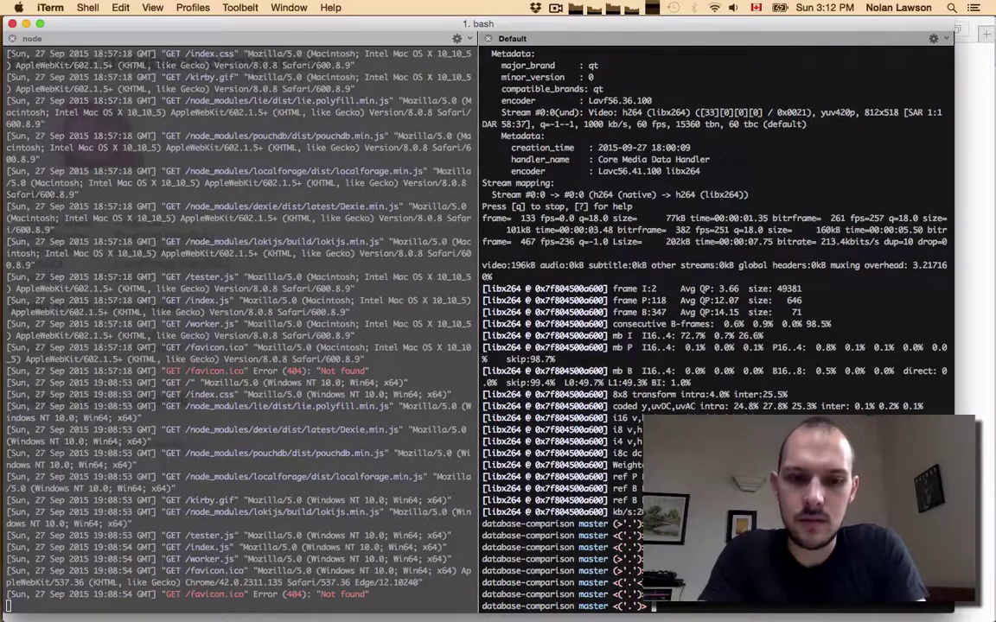
pyautogui.press('super+k')
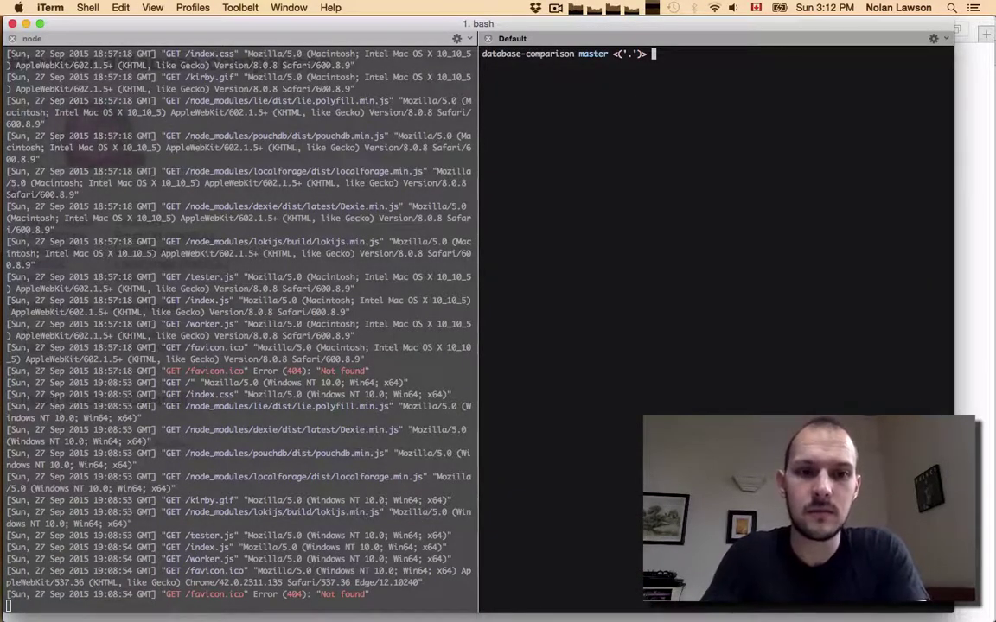
pyautogui.write('caniuse indexeddb')
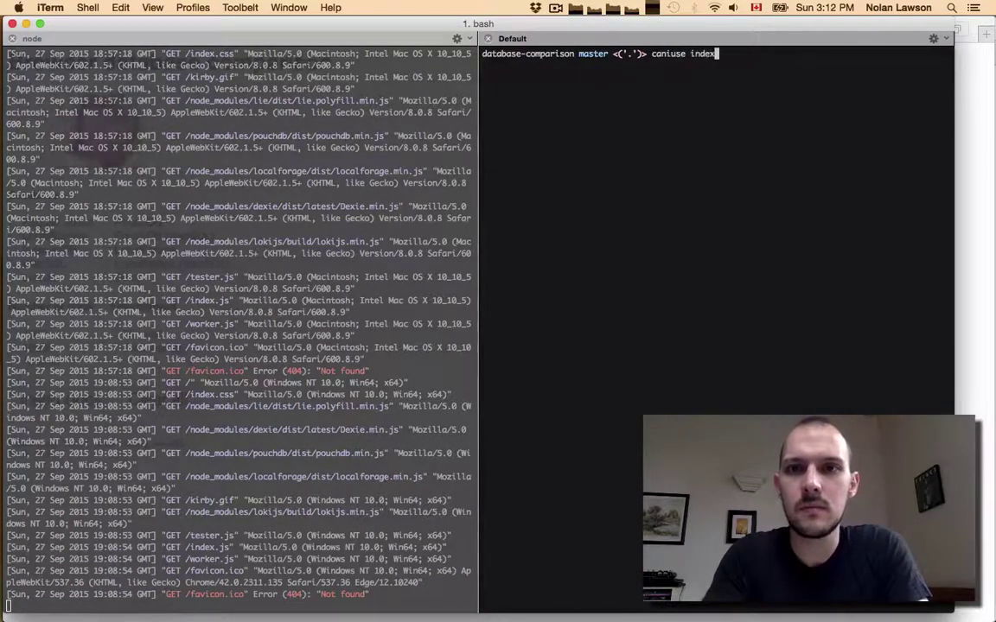
pyautogui.press('Return')
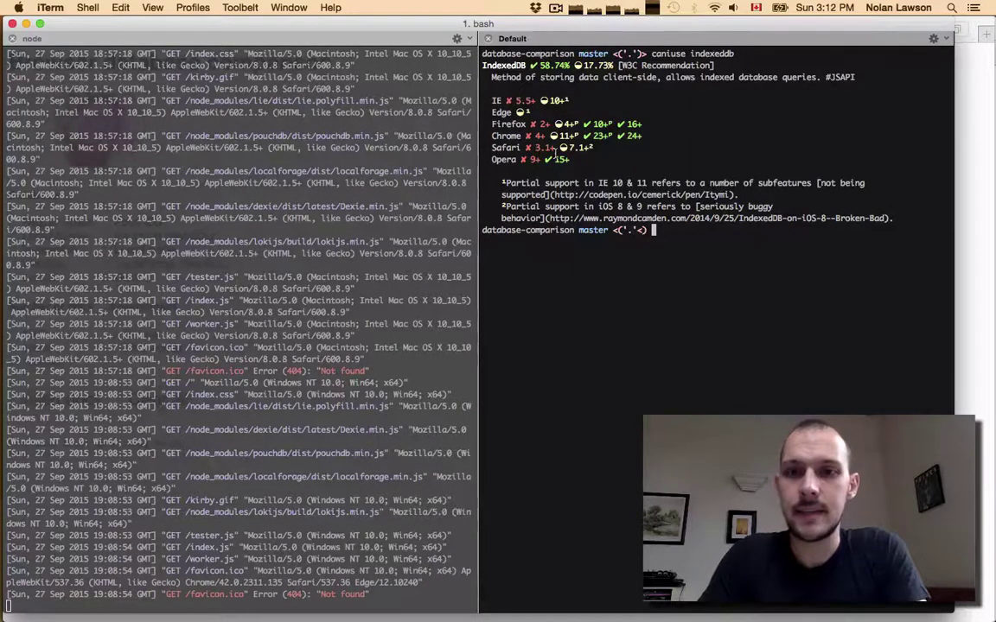
# Switch back to the comparison page in Safari and insert 1000 docs and 10000 docs using IndexedDB.
pyautogui.press('super+Tab')
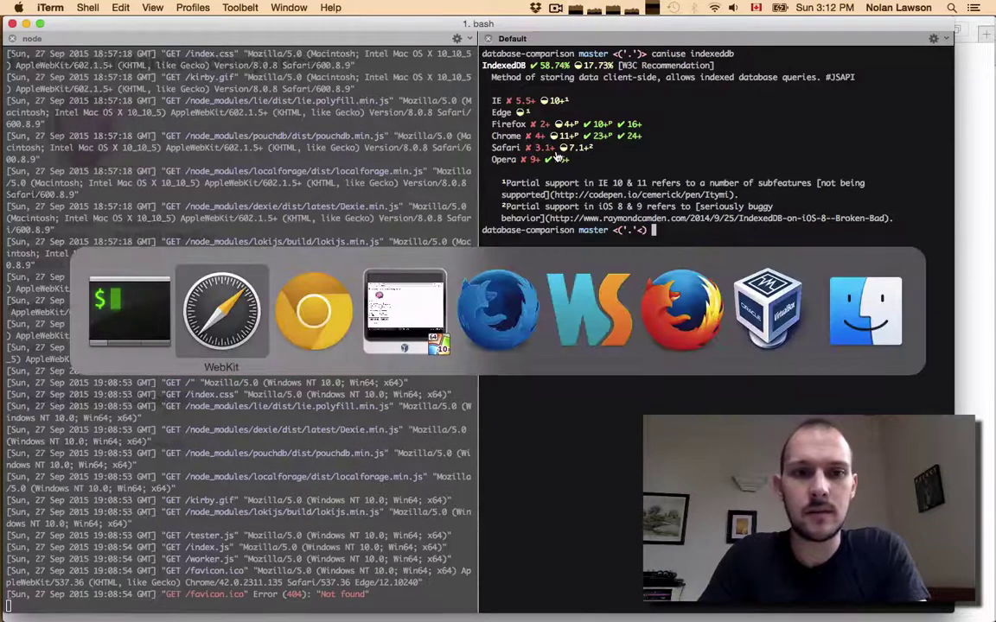
pyautogui.click(14, 250)
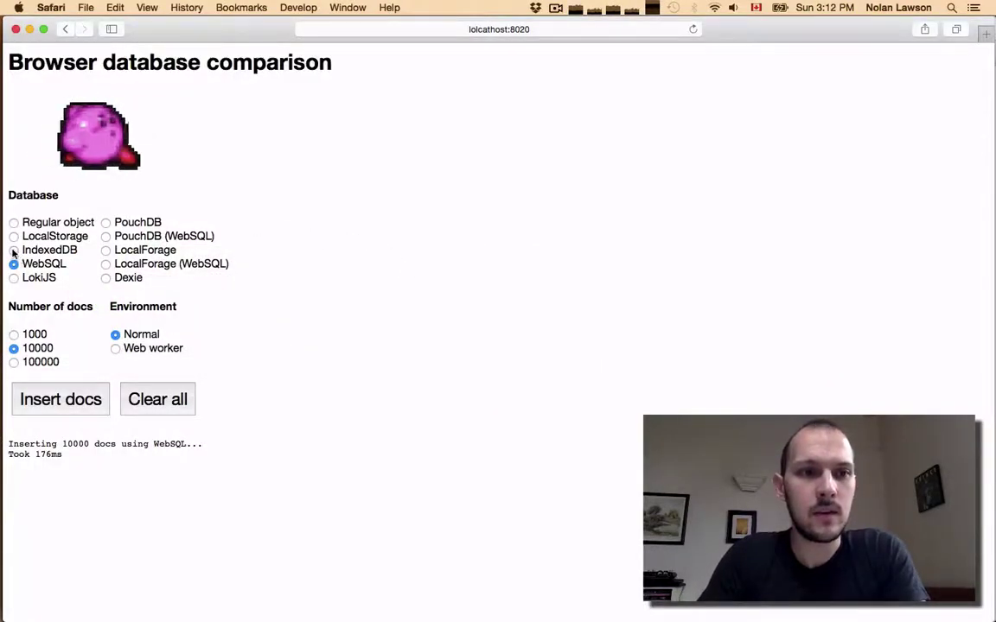
pyautogui.click(14, 334)
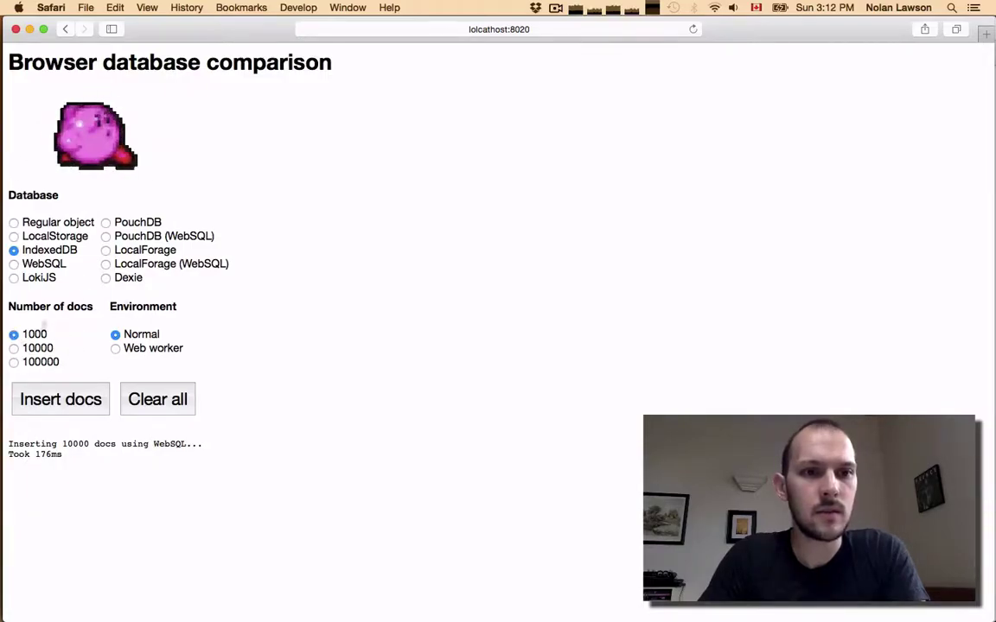
pyautogui.click(53, 404)
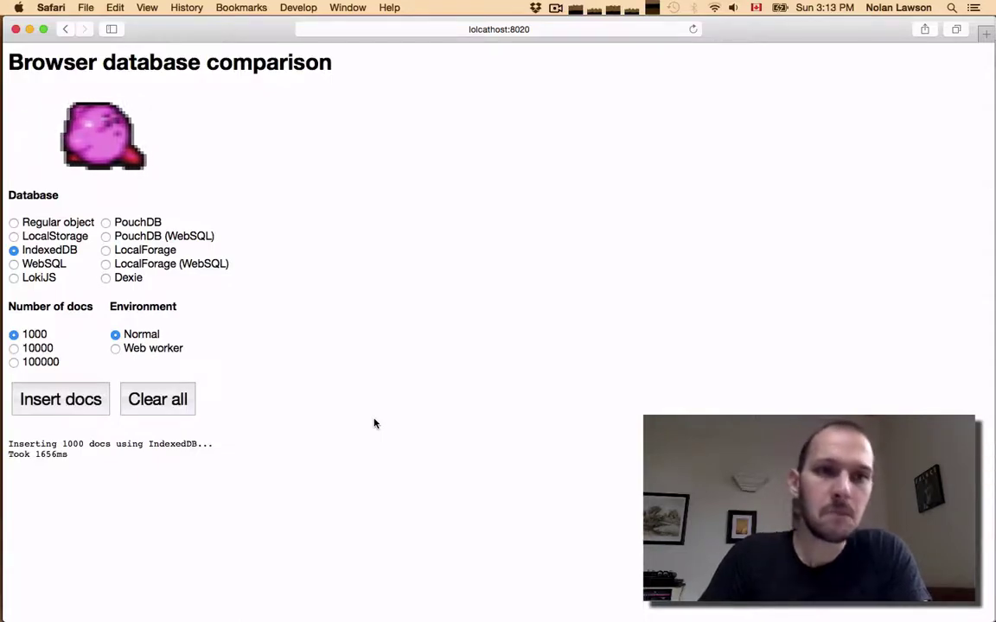
pyautogui.click(29, 346)
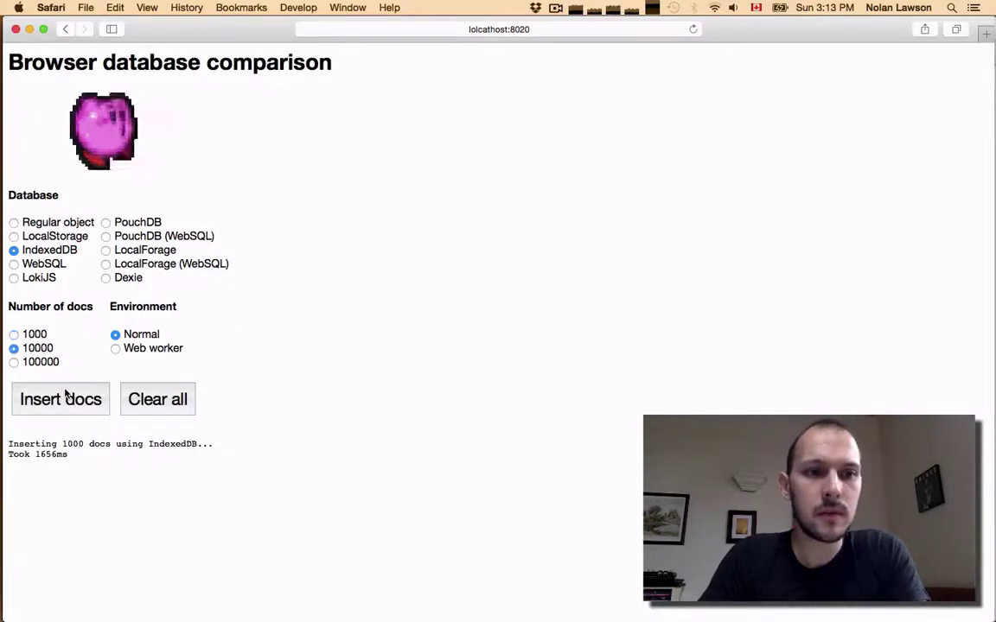
pyautogui.click(66, 394)
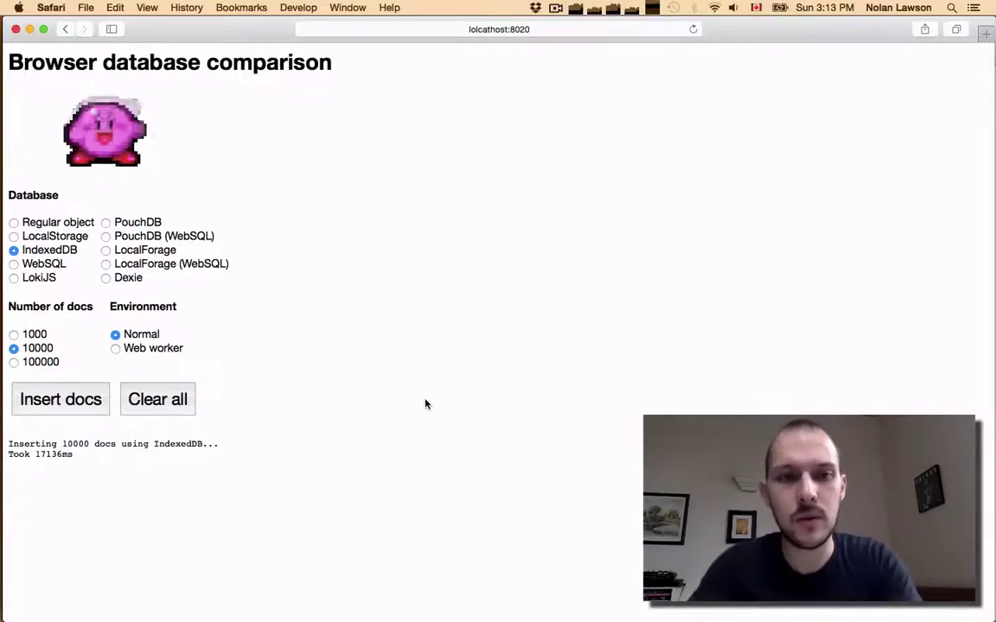
# Switch to WebStorm and examine the IndexedDB test function idbTest in tester.js.
pyautogui.press('super+Tab')
pyautogui.press('super+Tab')
pyautogui.press('super+Tab')
pyautogui.press('super+Tab')
pyautogui.press('super+Tab')
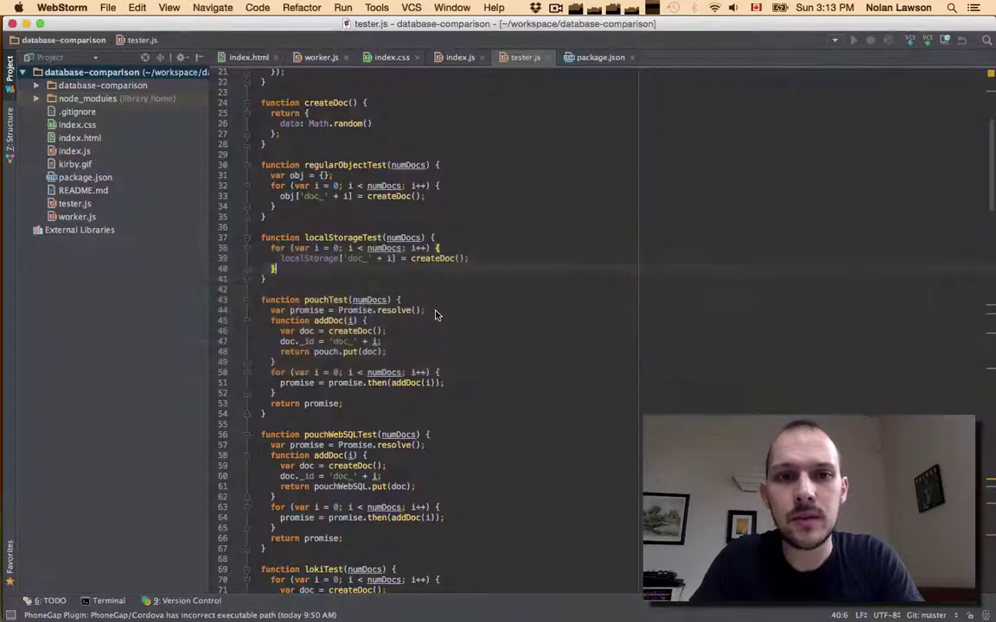
pyautogui.scroll(5, 520, 278)
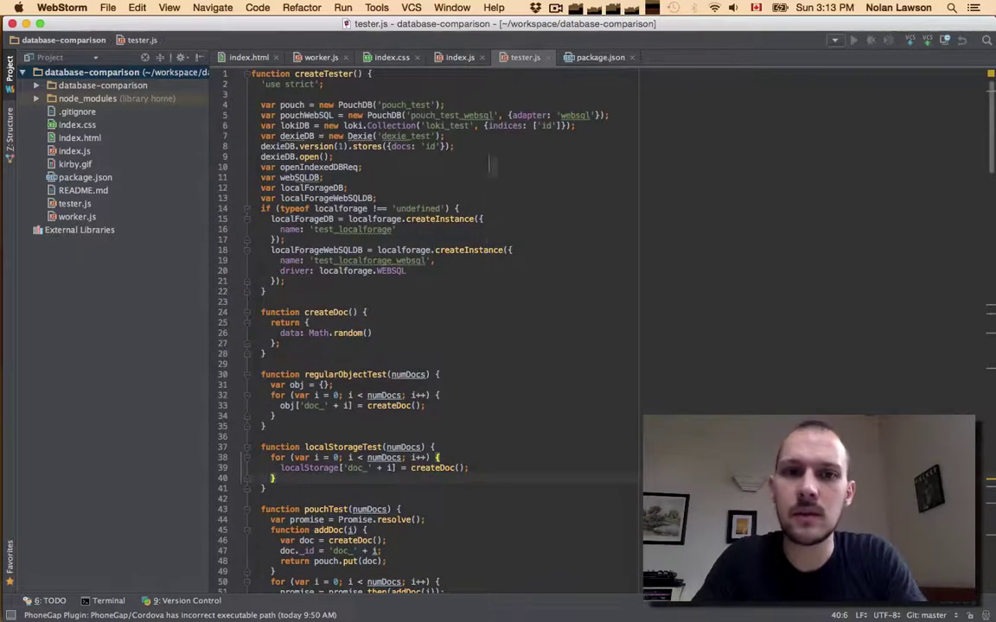
pyautogui.scroll(-20, 545, 314)
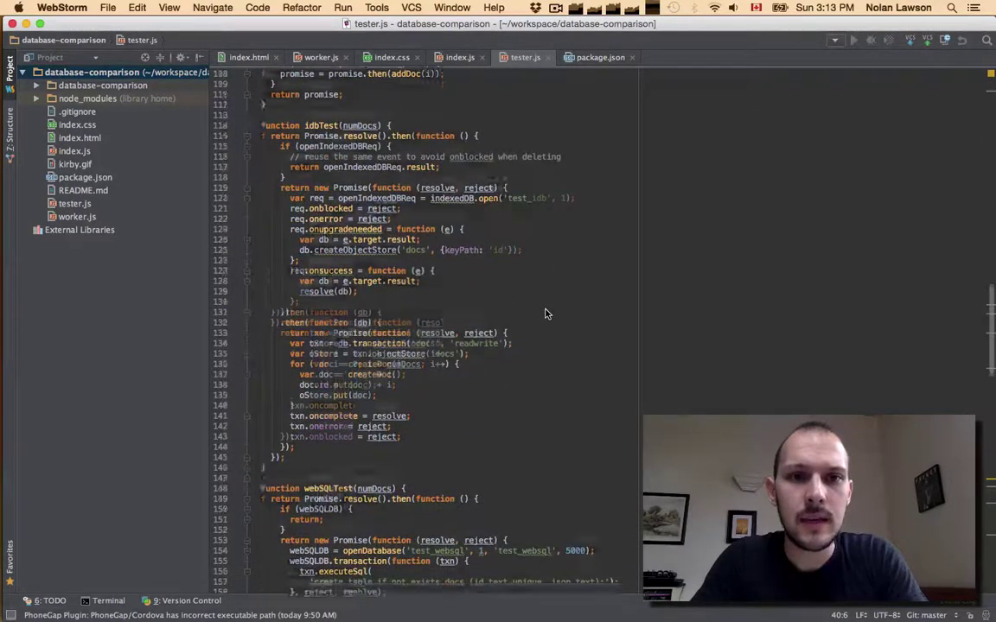
# Examine how idbTest creates the docs object store with an id keyPath and puts each generated doc in a loop.
pyautogui.scroll(-3, 545, 314)
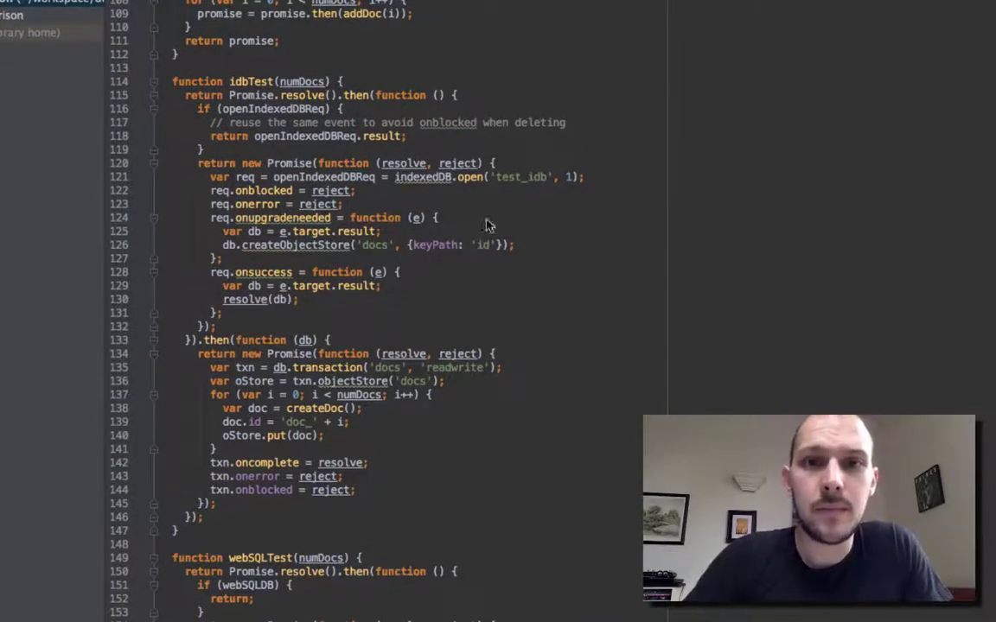
pyautogui.click(486, 245)
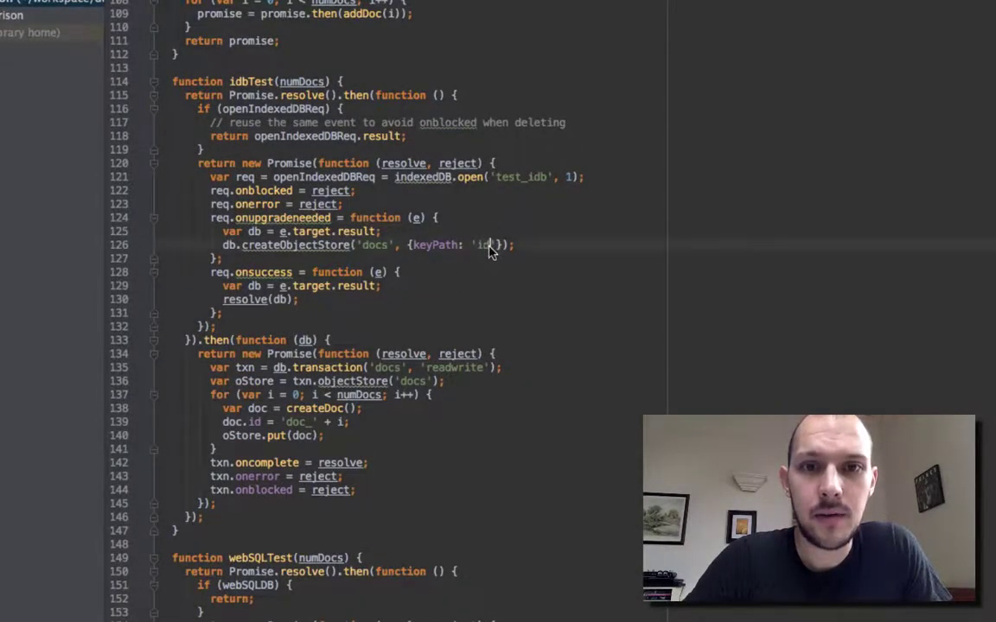
pyautogui.doubleClick(254, 422)
pyautogui.click(363, 428)
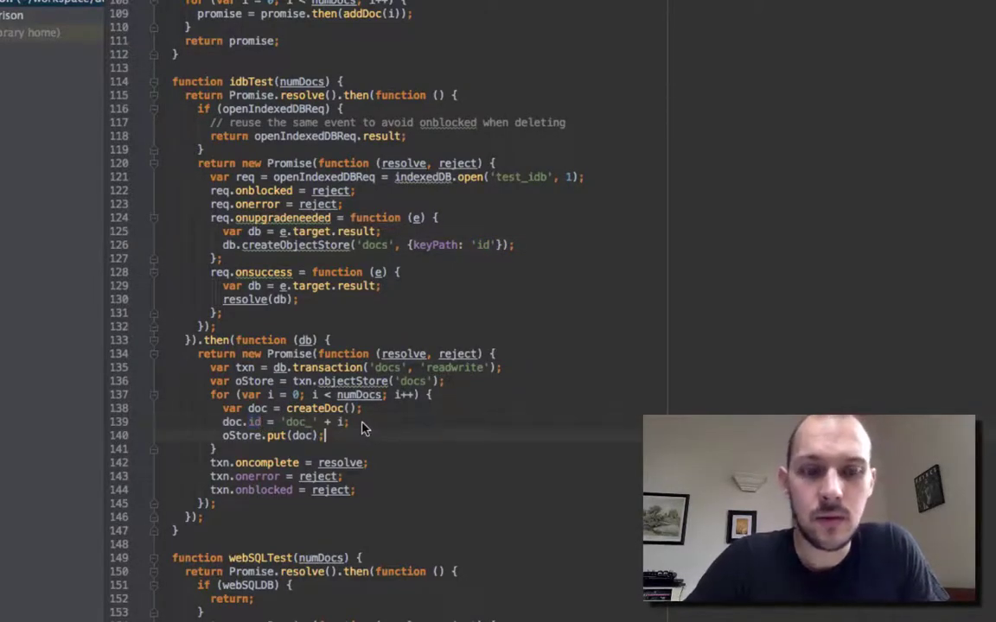
pyautogui.click(362, 423)
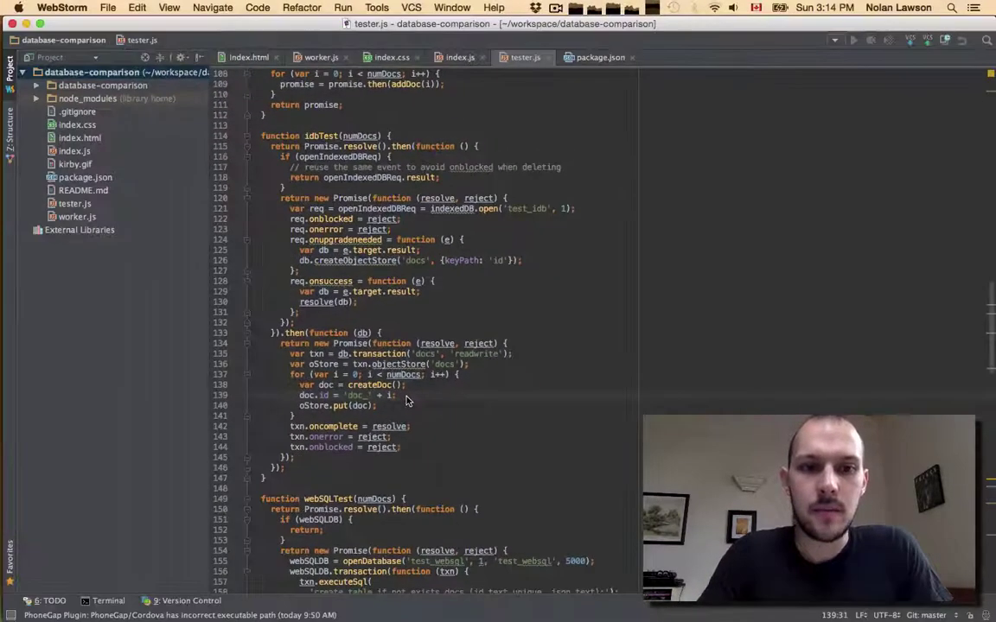
# Examine webSQLTest in tester.js, focusing on the id and json columns of its insert statement.
pyautogui.scroll(-9, 407, 400)
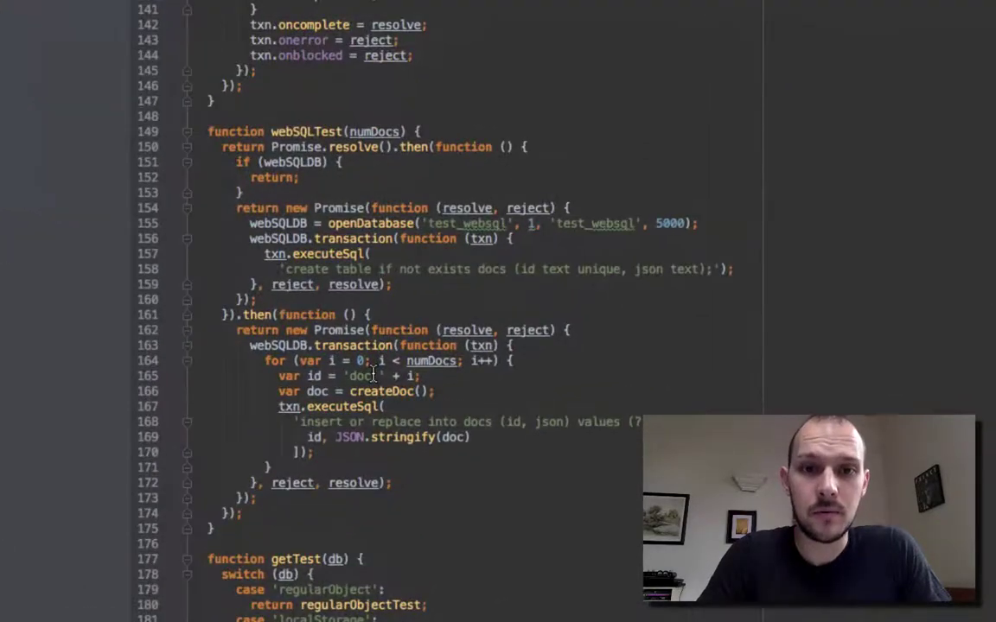
pyautogui.doubleClick(512, 422)
pyautogui.doubleClick(552, 421)
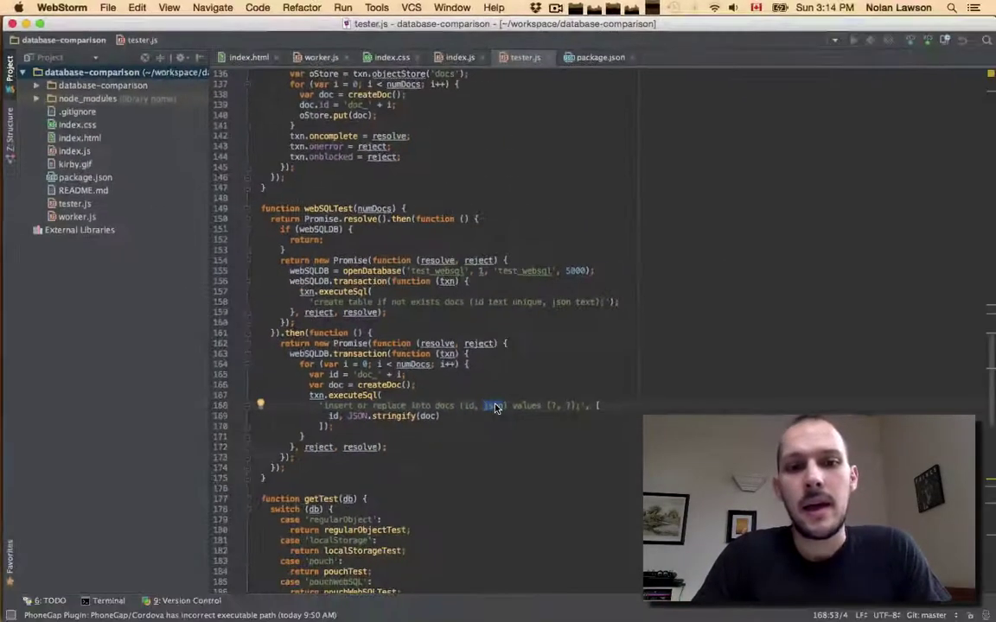
# Switch to the comparison page in Safari and insert 10000 docs using WebSQL several times.
pyautogui.press('super+Tab')
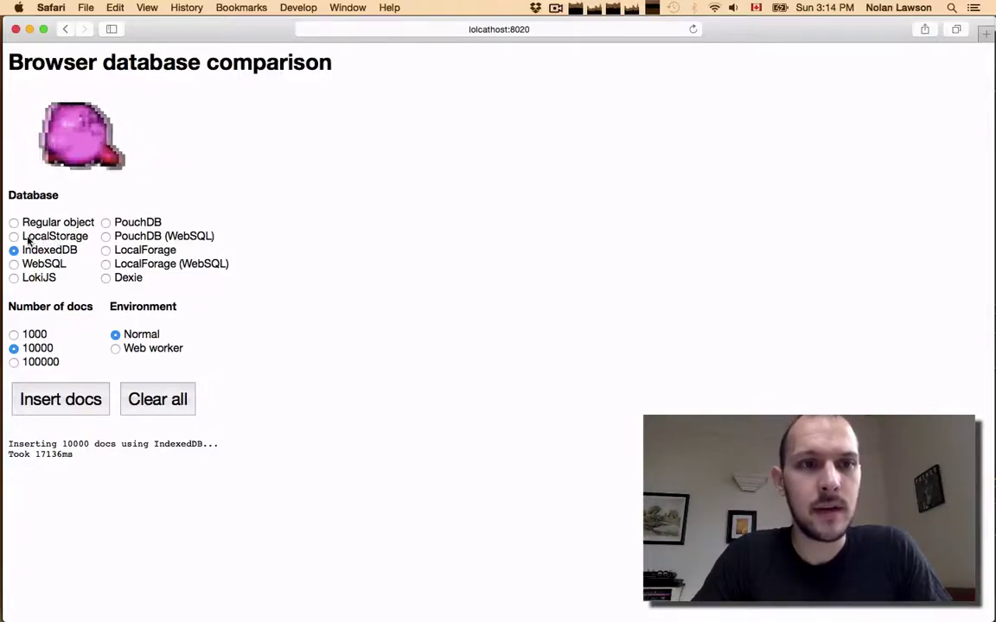
pyautogui.click(41, 266)
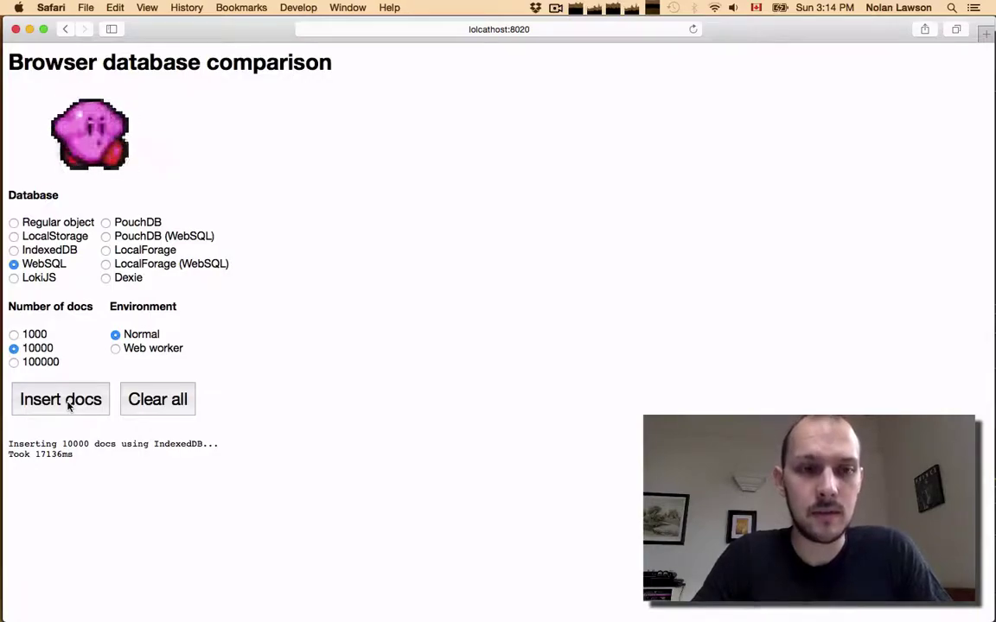
pyautogui.click(68, 405)
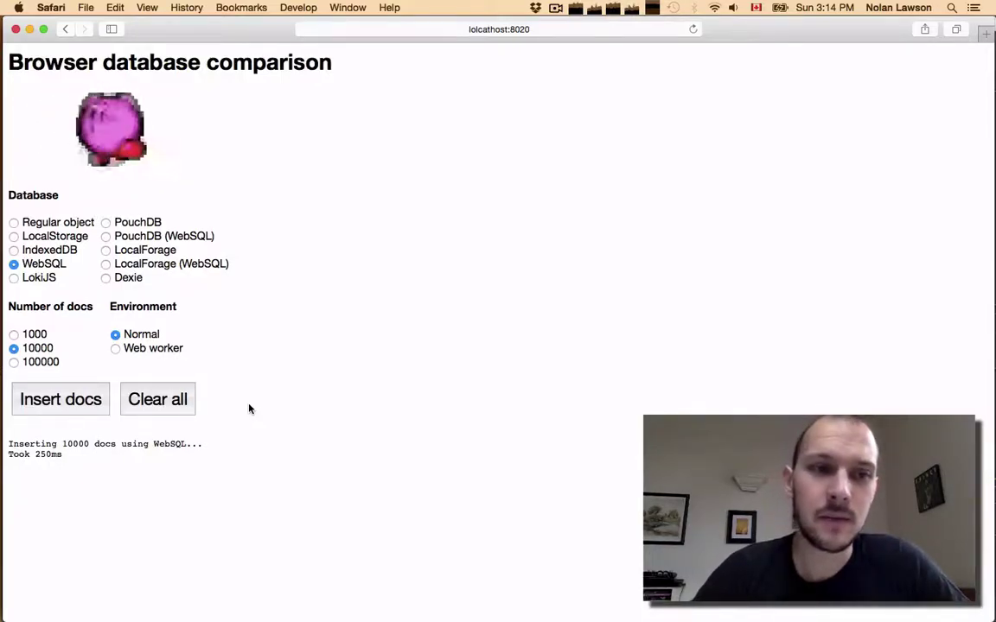
pyautogui.click(76, 405)
pyautogui.click(76, 406)
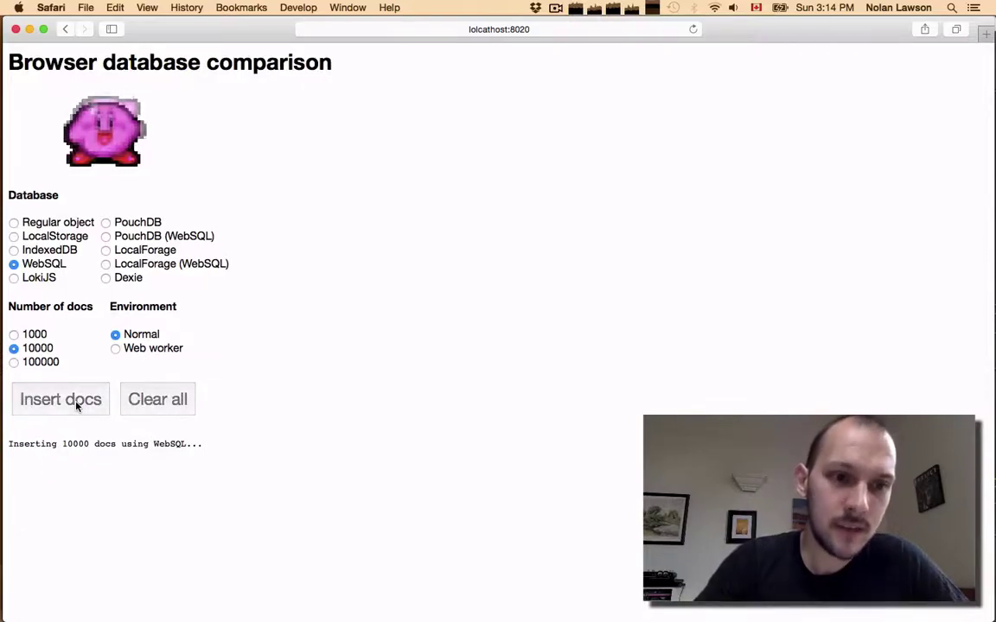
pyautogui.click(76, 404)
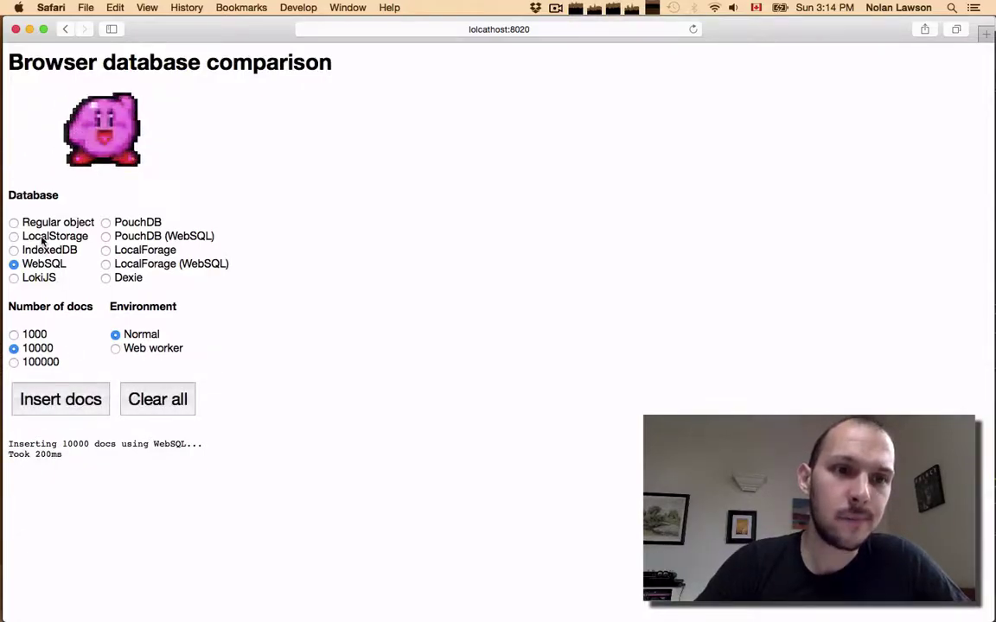
# Insert 10000 docs using Regular object repeatedly, and once using LokiJS.
pyautogui.click(15, 222)
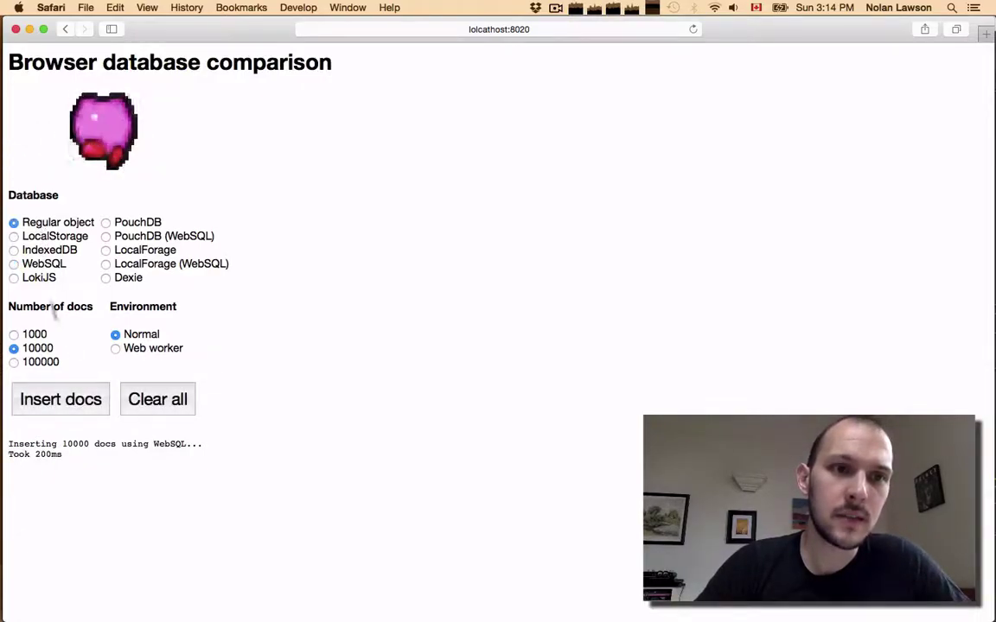
pyautogui.click(68, 408)
pyautogui.click(67, 407)
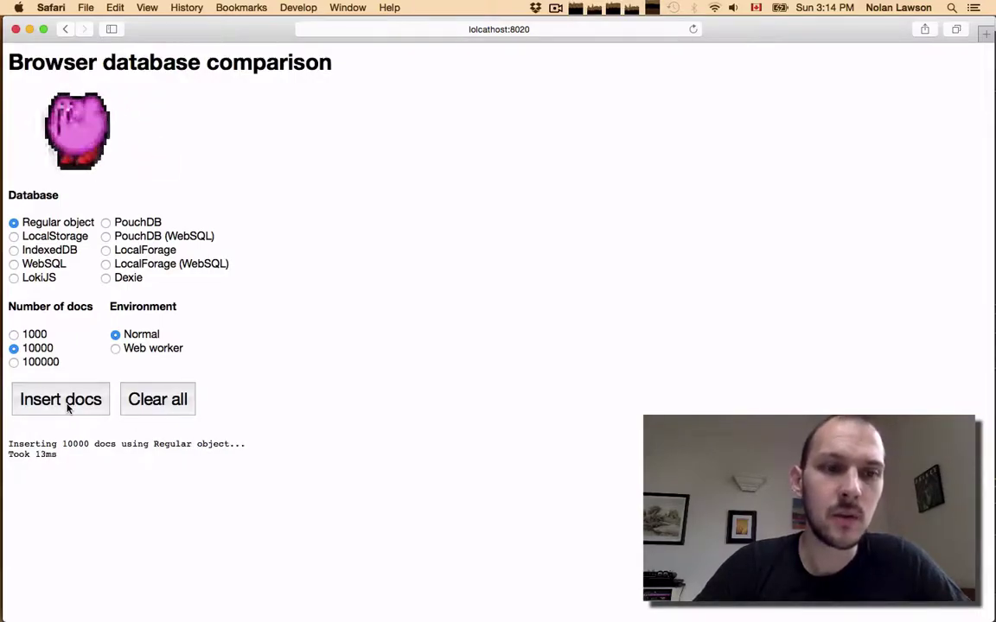
pyautogui.click(36, 279)
pyautogui.click(58, 402)
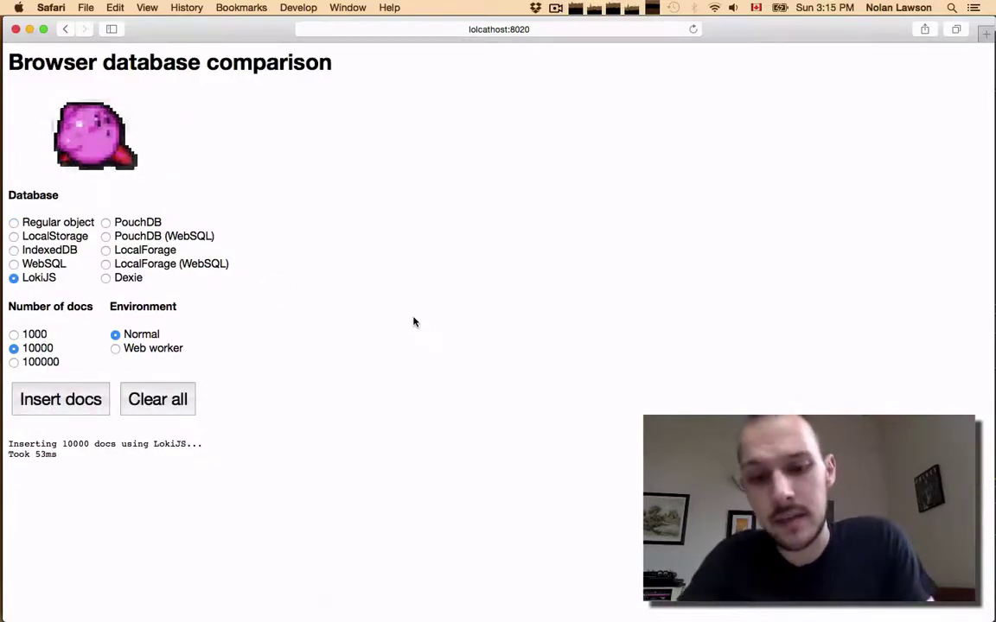
# Switch to the comparison page in Chrome and insert 10000 docs using WebSQL several times.
pyautogui.press('super+Tab')
pyautogui.press('super+Tab')
pyautogui.press('super+Tab')
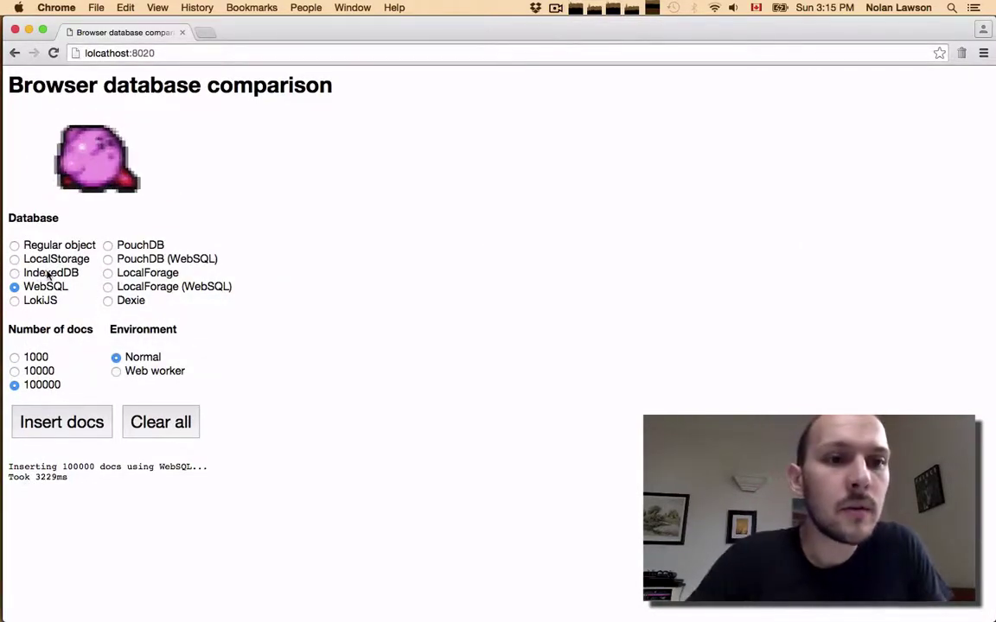
pyautogui.click(42, 372)
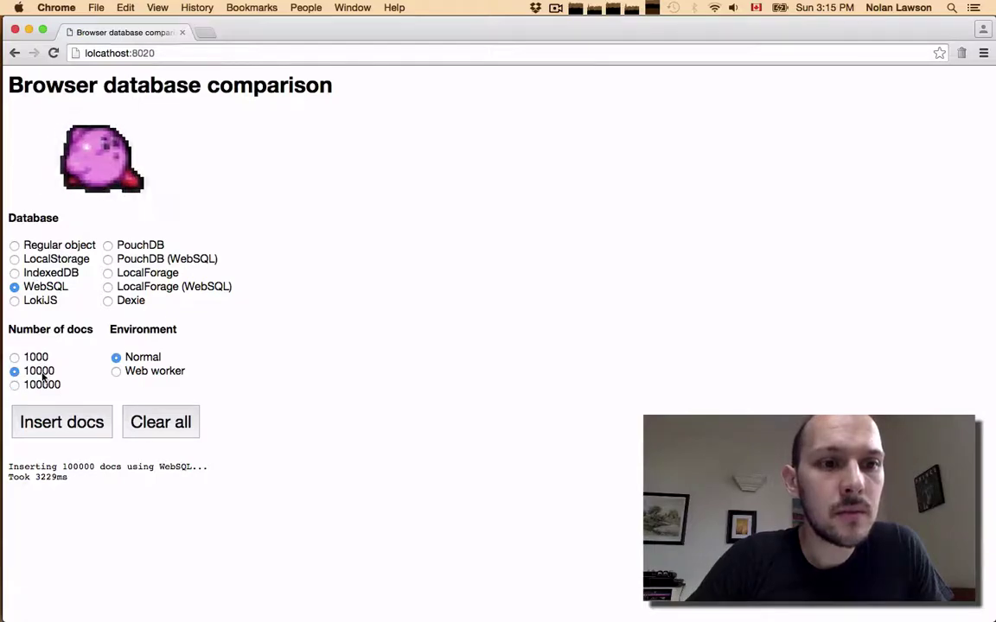
pyautogui.click(72, 423)
pyautogui.click(72, 423)
pyautogui.click(72, 422)
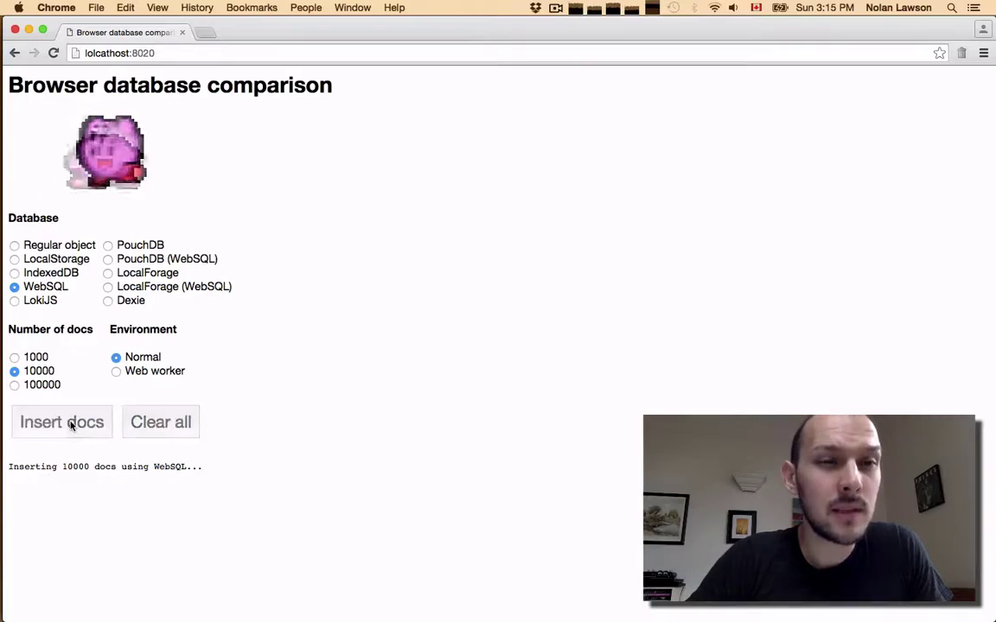
pyautogui.click(72, 423)
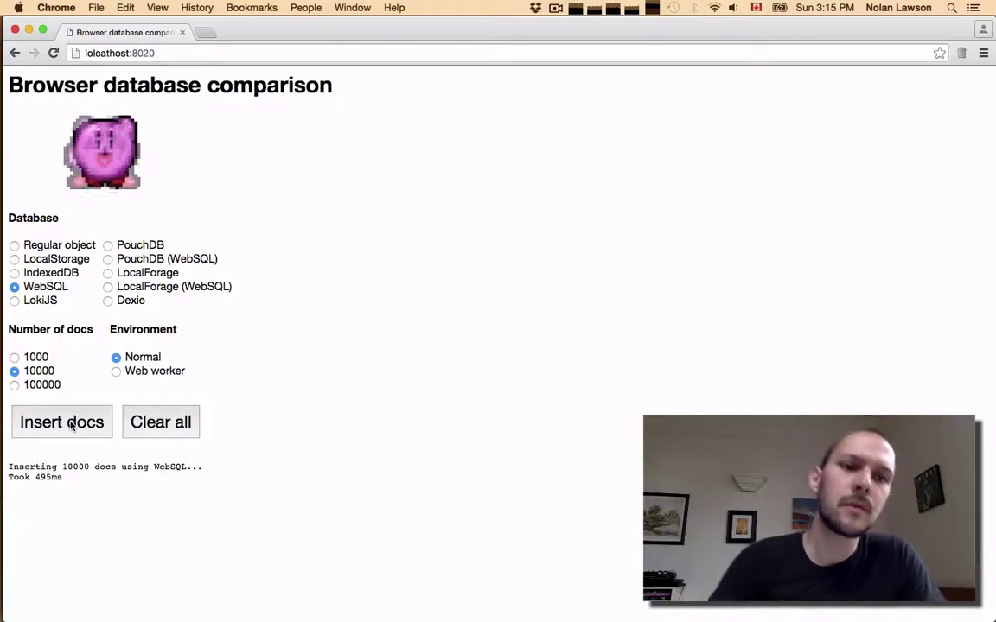
# Alternate between IndexedDB and WebSQL for two rounds, inserting 10000 docs with each database.
pyautogui.click(38, 275)
pyautogui.click(49, 426)
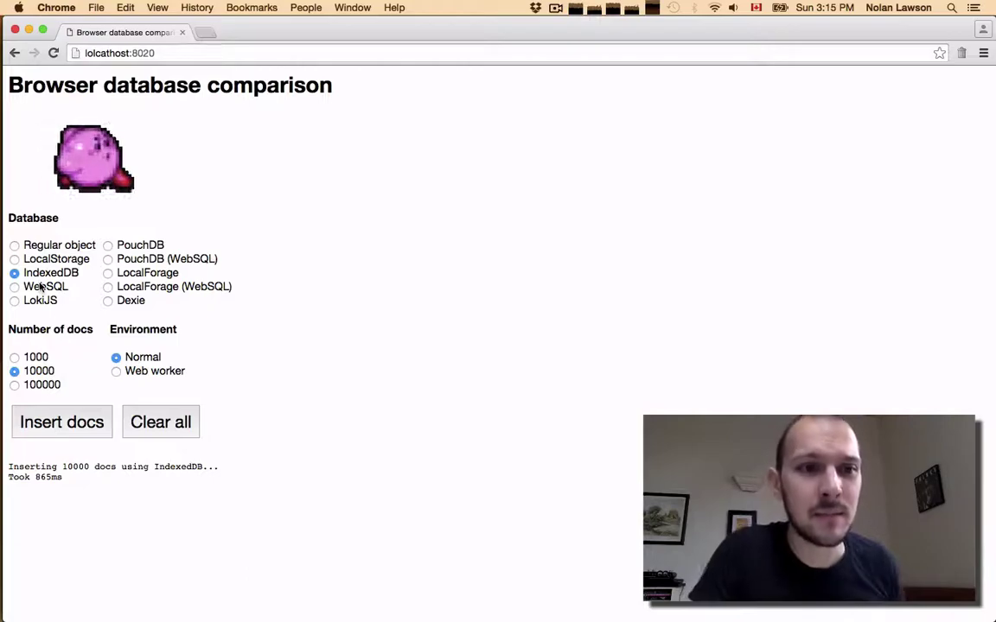
pyautogui.click(62, 432)
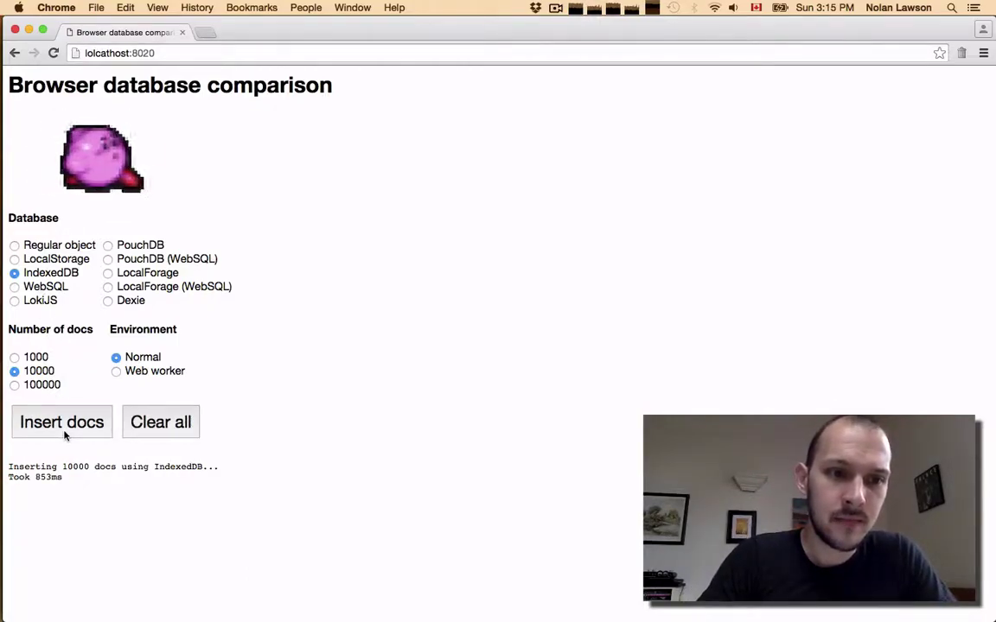
pyautogui.click(40, 287)
pyautogui.click(58, 420)
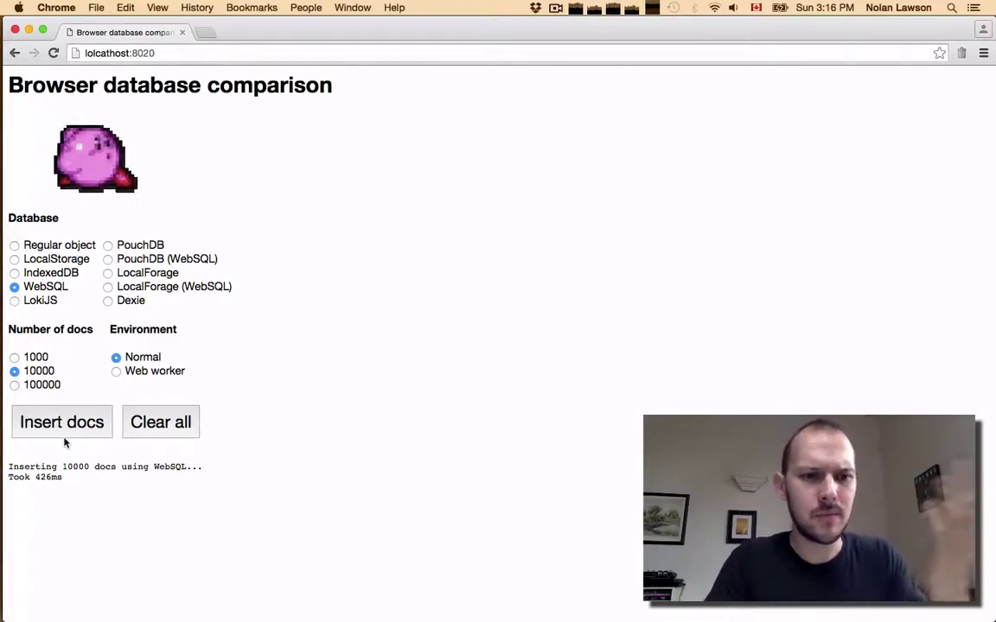
pyautogui.click(43, 273)
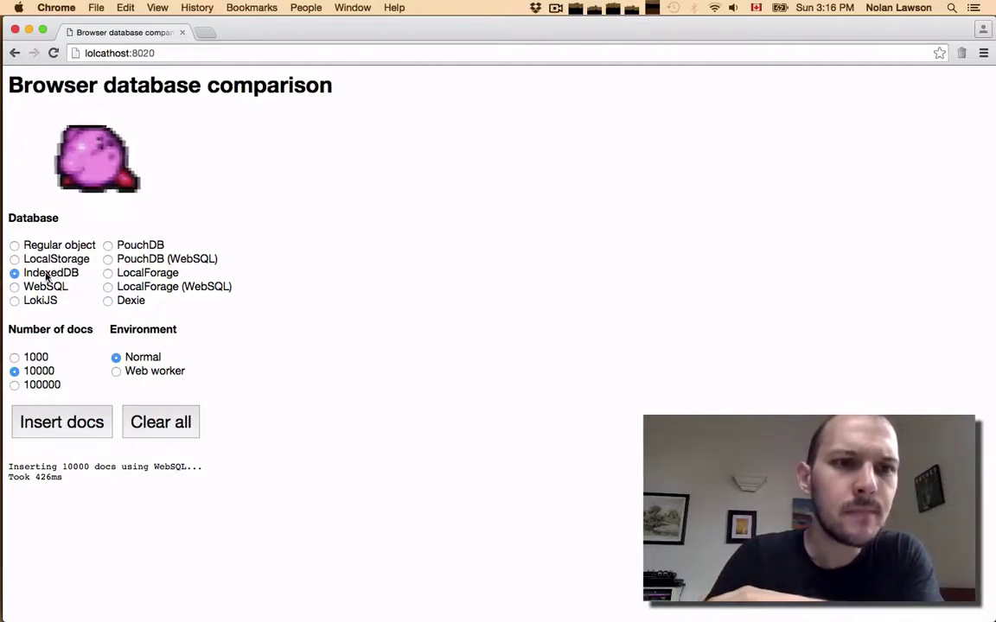
pyautogui.click(66, 423)
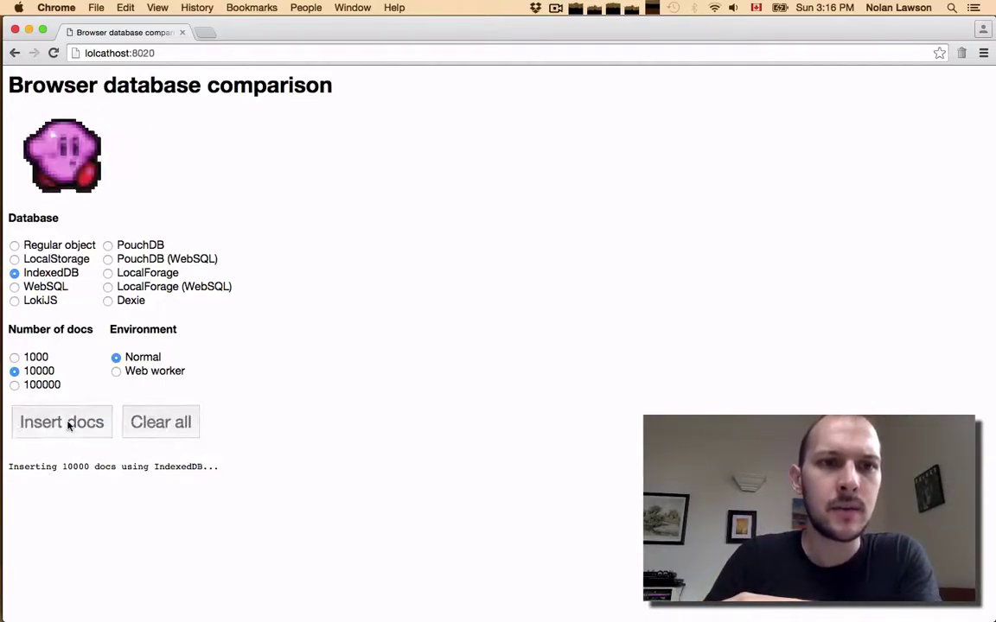
pyautogui.click(39, 286)
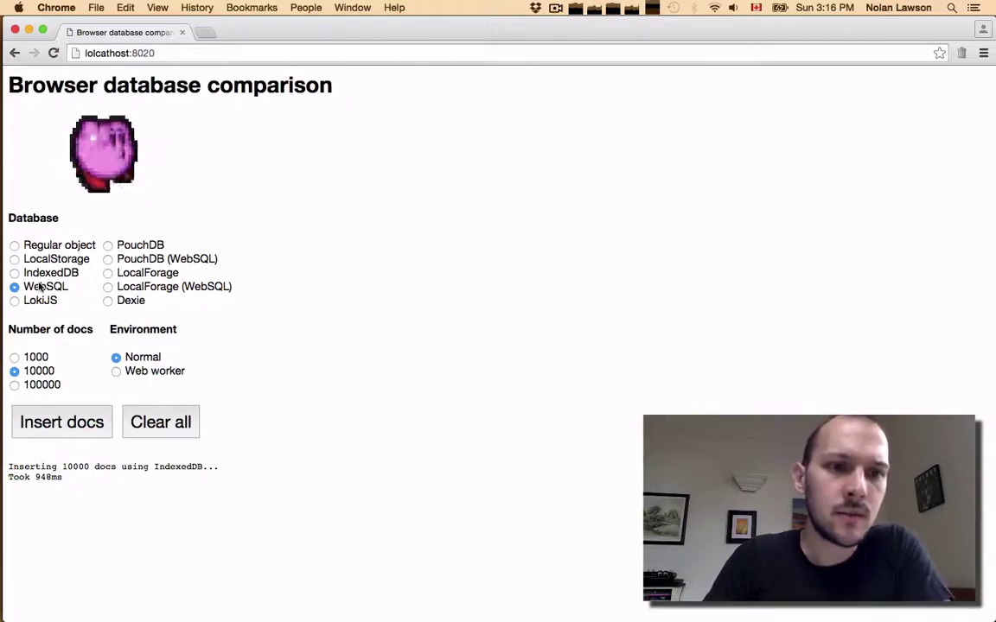
pyautogui.click(52, 423)
pyautogui.click(54, 423)
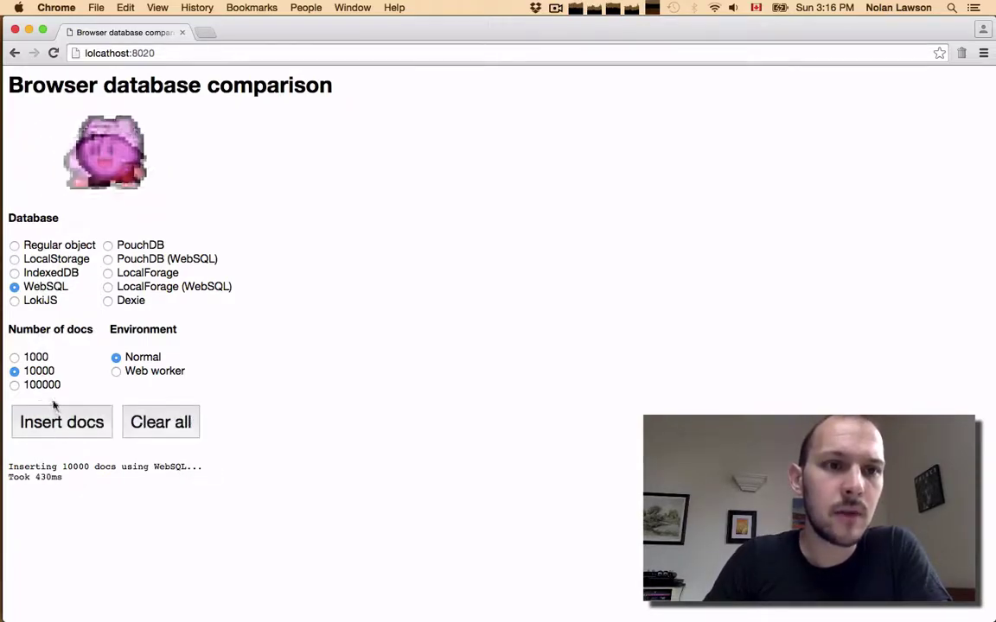
# Insert 100000 docs using WebSQL, followed by 100000 docs using IndexedDB.
pyautogui.click(39, 386)
pyautogui.click(51, 424)
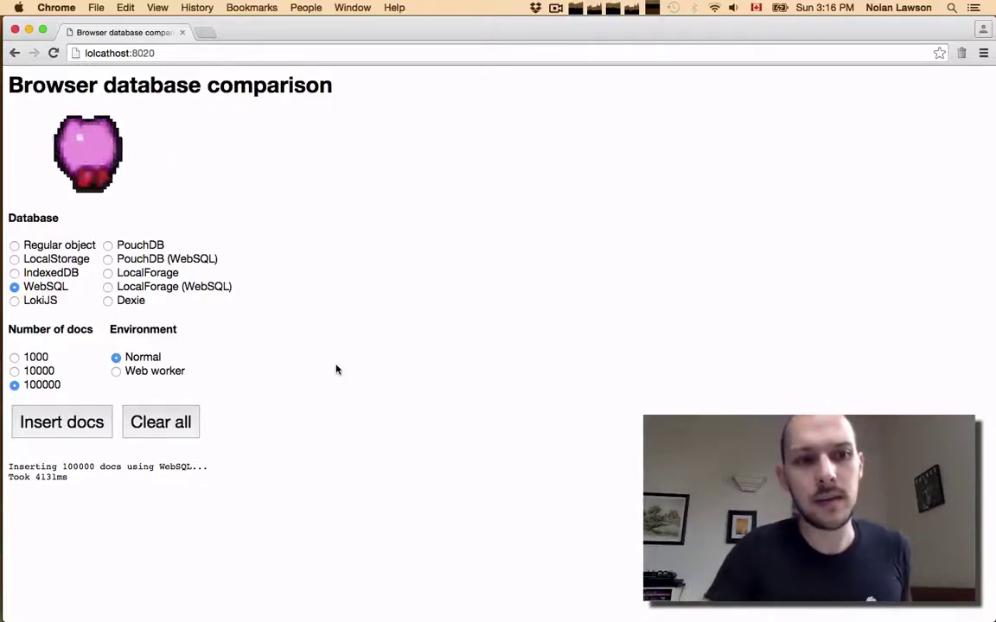
pyautogui.click(45, 276)
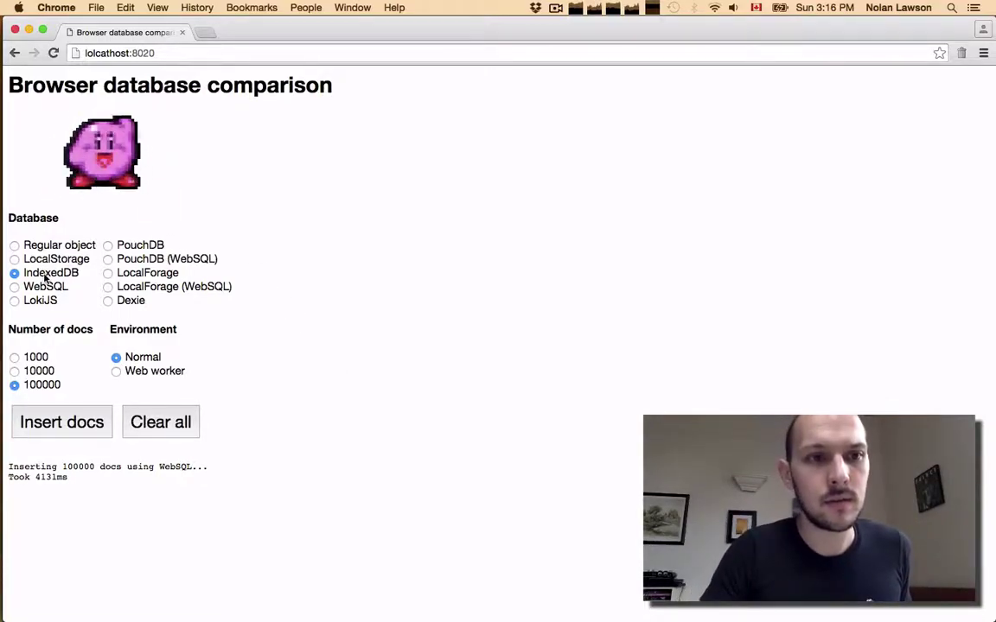
pyautogui.click(60, 420)
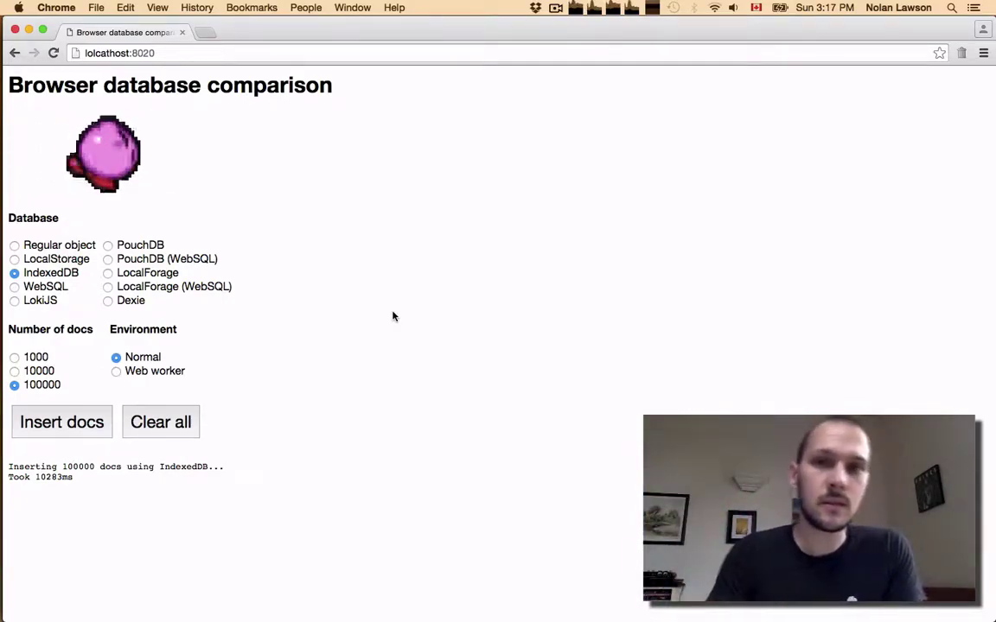
# Switch to the comparison page in the MSEdge virtual machine and insert 1000 docs using IndexedDB twice.
pyautogui.press('super+Tab')
pyautogui.press('super+Tab')
pyautogui.press('super+Tab')
pyautogui.press('super+Tab')
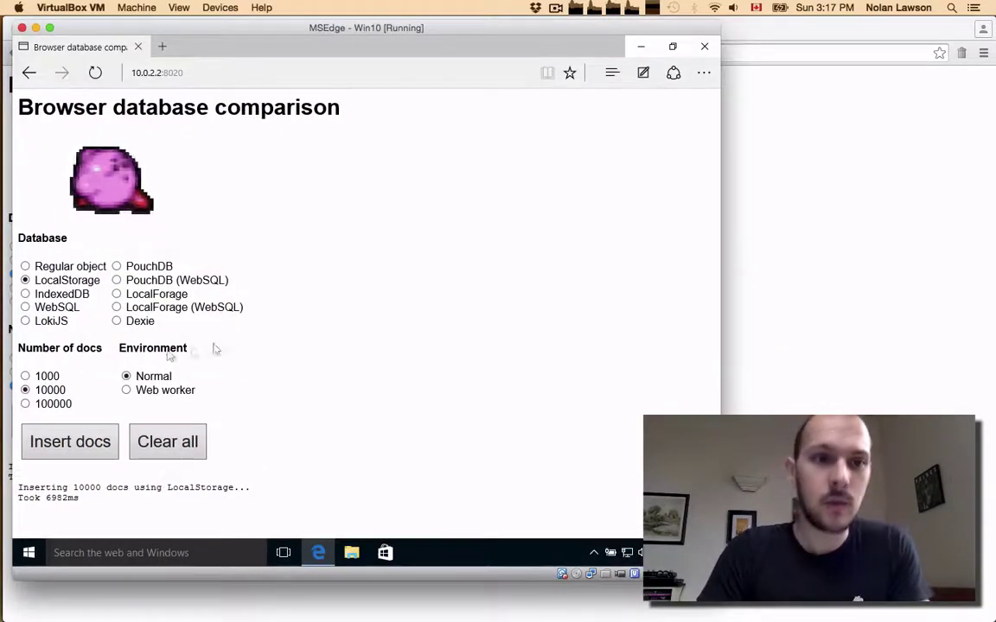
pyautogui.click(59, 295)
pyautogui.click(49, 376)
pyautogui.click(74, 441)
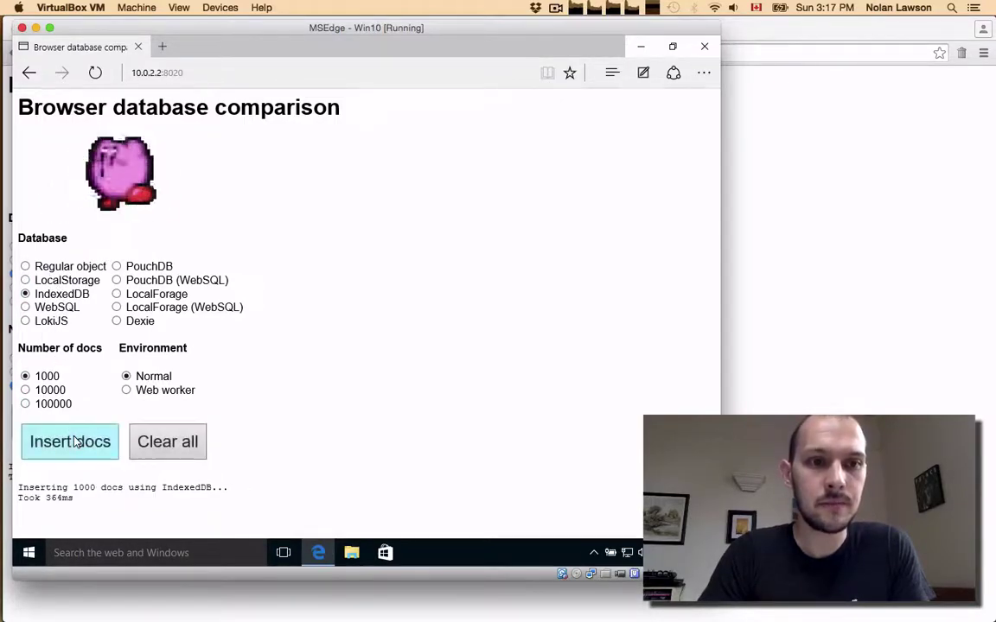
pyautogui.click(76, 441)
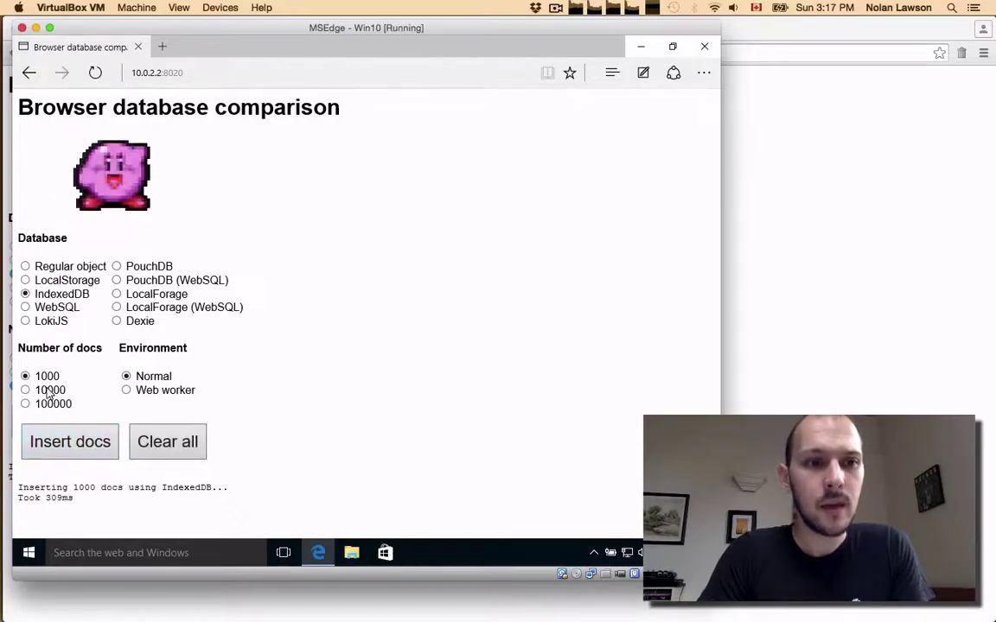
# Increase the number of docs to 10000 and run the IndexedDB insertion repeatedly in Edge.
pyautogui.click(53, 389)
pyautogui.click(70, 443)
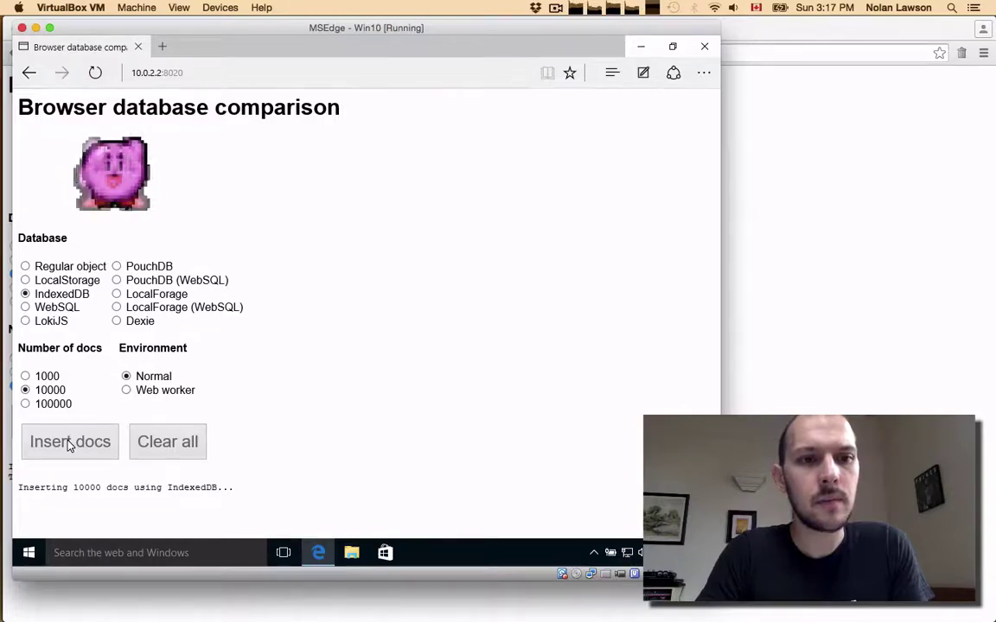
pyautogui.click(77, 447)
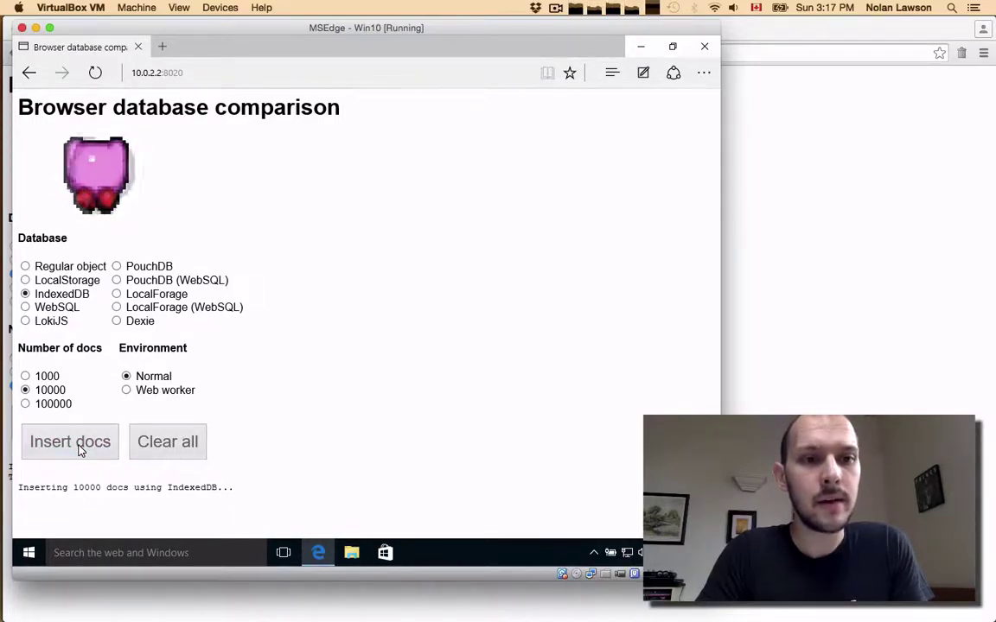
pyautogui.click(77, 448)
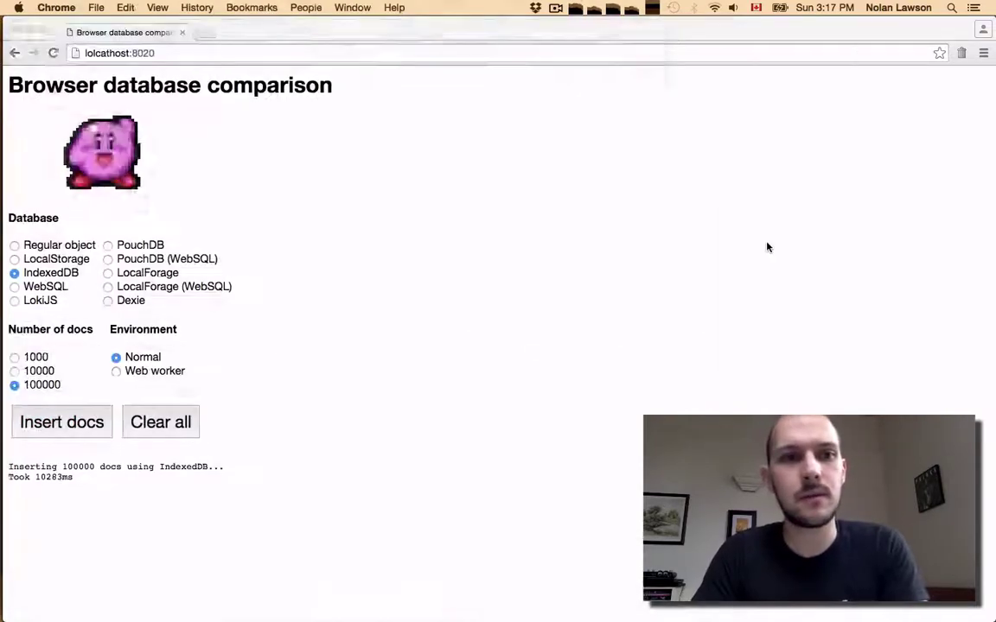
# Switch to the comparison page in Firefox Developer Edition and insert 1000 docs using IndexedDB several times.
pyautogui.press('super+Tab')
pyautogui.press('super+Tab')
pyautogui.press('super+Tab')
pyautogui.press('super+Tab')
pyautogui.press('super+Tab')
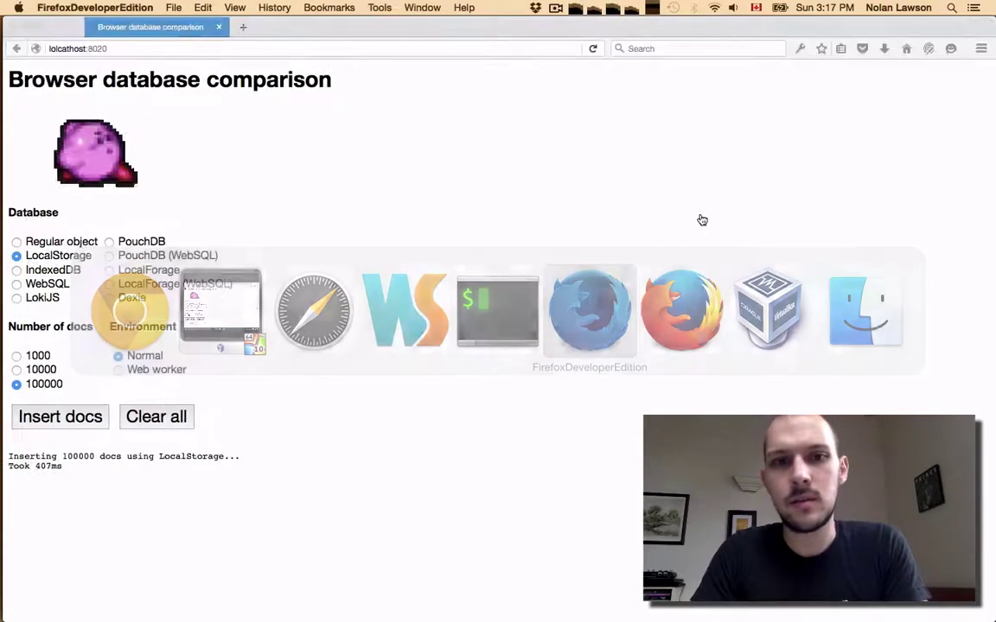
pyautogui.click(45, 270)
pyautogui.click(41, 355)
pyautogui.click(62, 420)
pyautogui.click(62, 420)
pyautogui.click(63, 420)
pyautogui.click(62, 420)
pyautogui.click(62, 420)
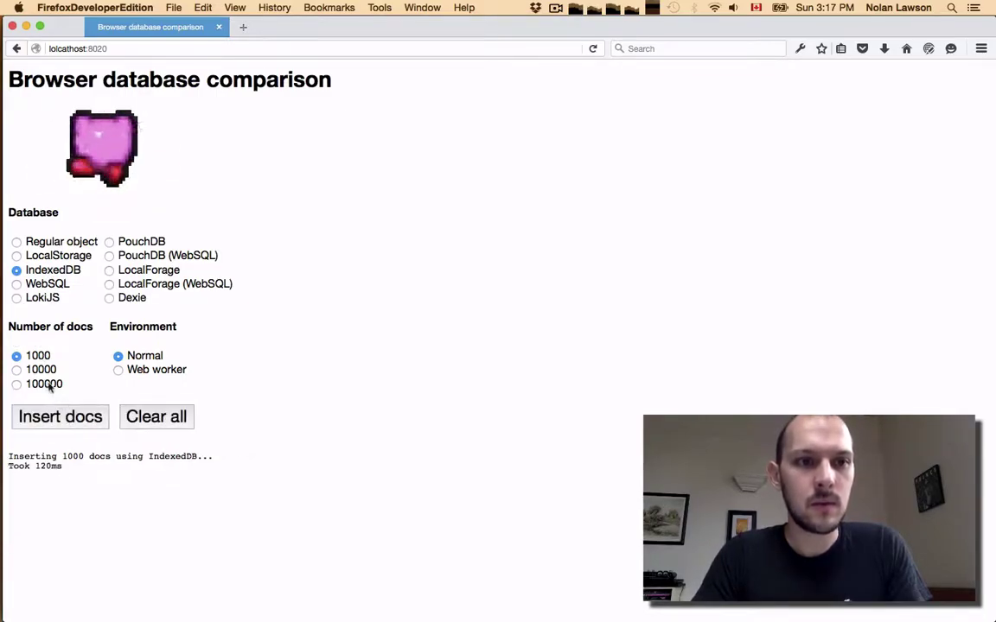
# Increase the number of docs to 10000 and run the IndexedDB insertion repeatedly in the normal environment.
pyautogui.click(40, 369)
pyautogui.click(57, 420)
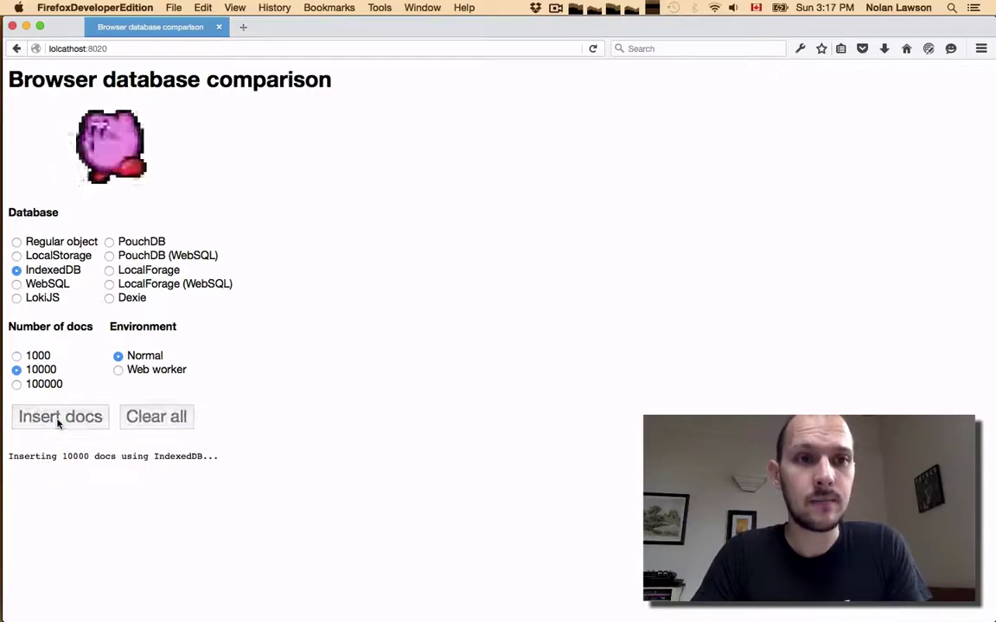
pyautogui.click(58, 420)
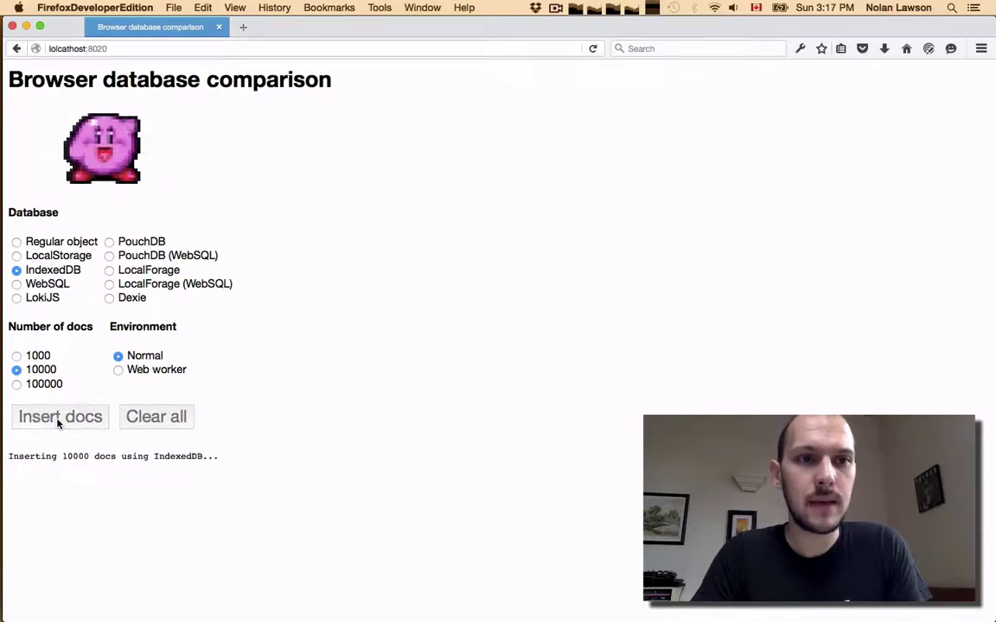
pyautogui.click(58, 420)
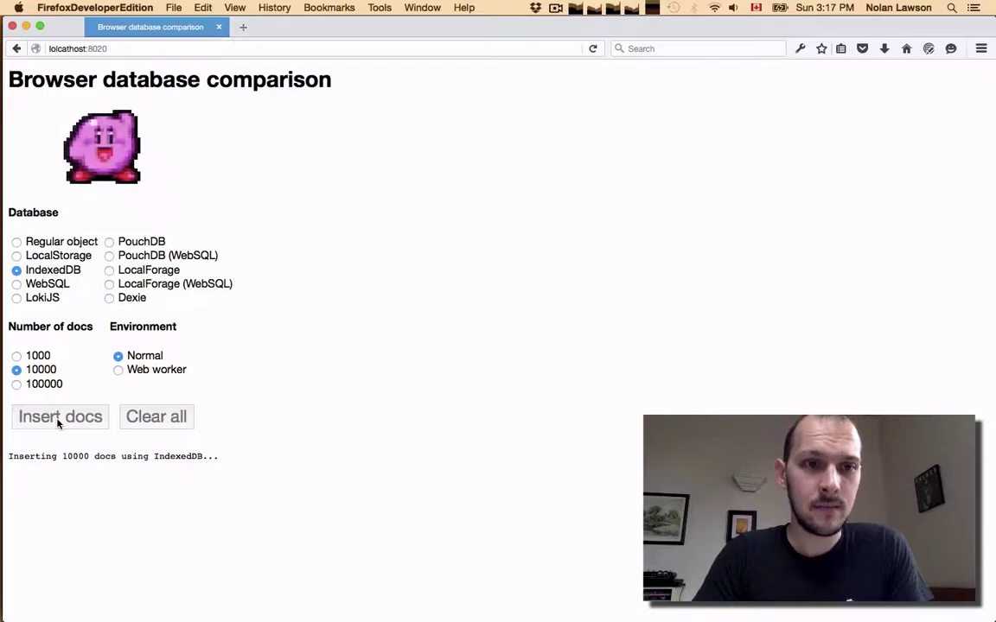
pyautogui.click(58, 420)
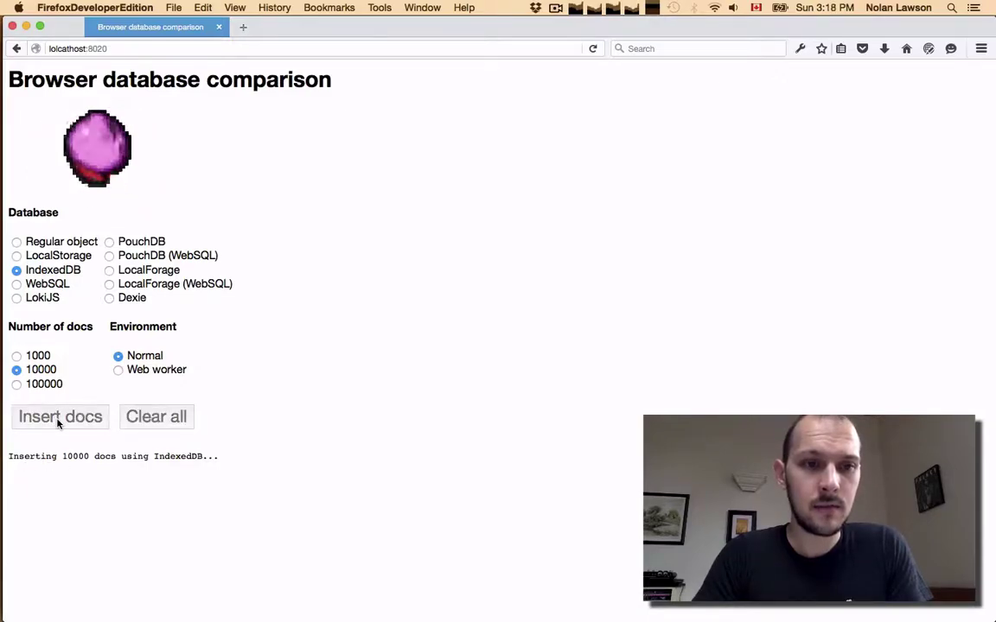
pyautogui.click(58, 420)
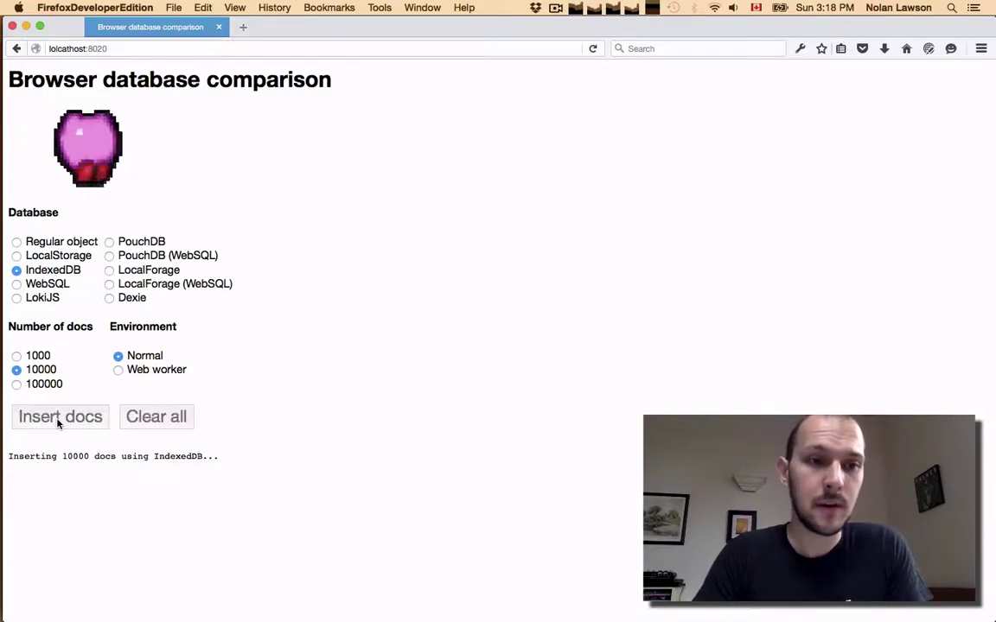
pyautogui.click(58, 420)
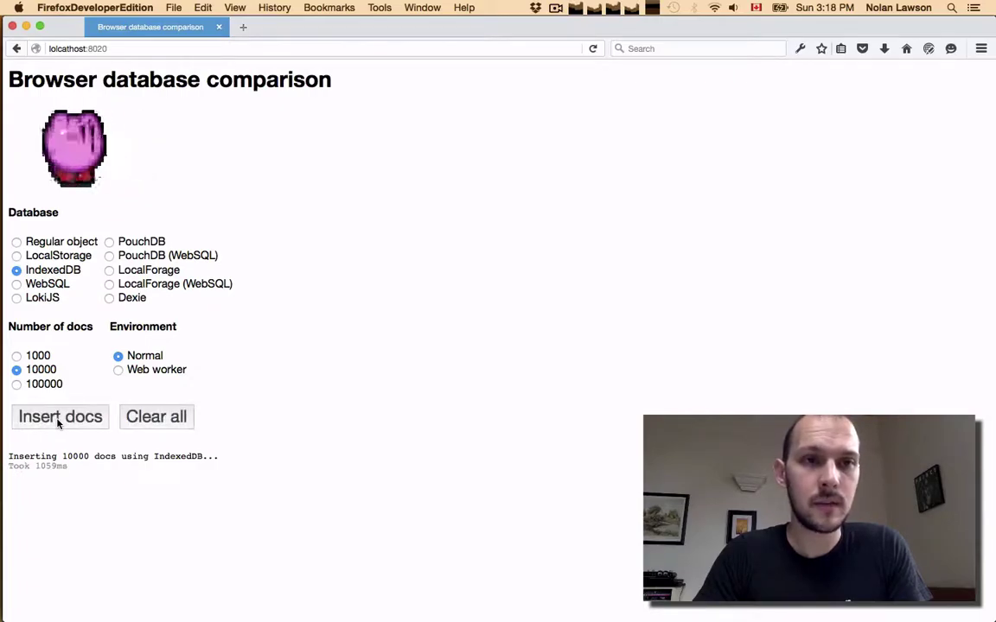
pyautogui.click(58, 420)
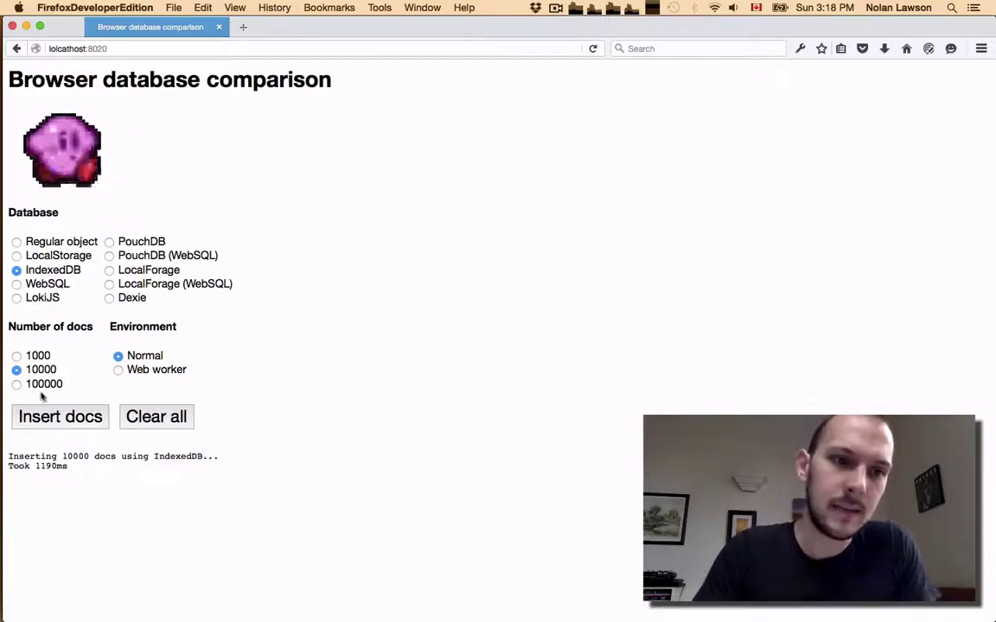
pyautogui.click(61, 419)
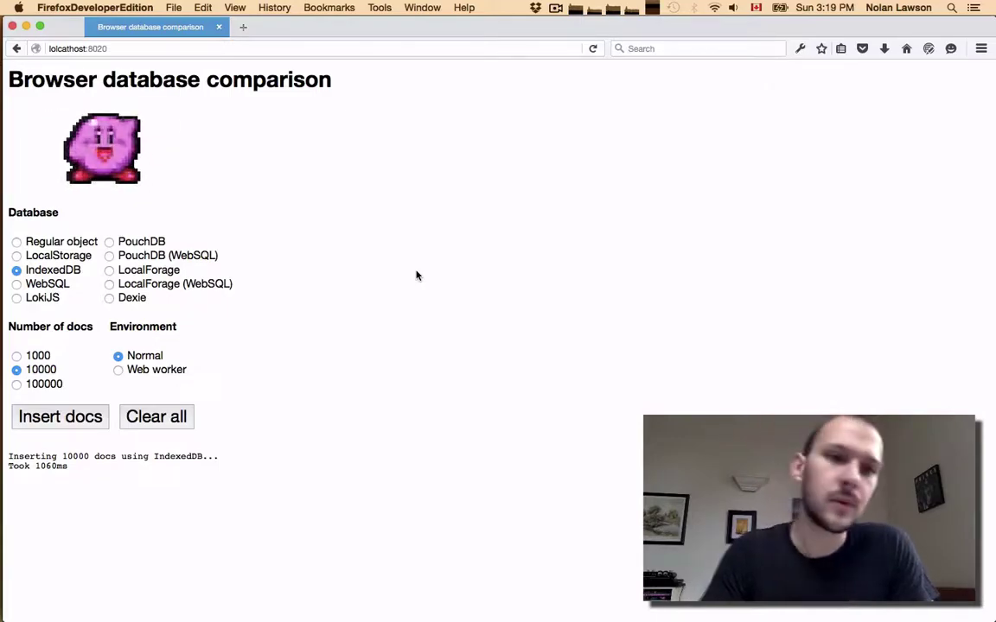
# Try inserting 1000 docs using LocalStorage in the web worker environment.
pyautogui.click(45, 258)
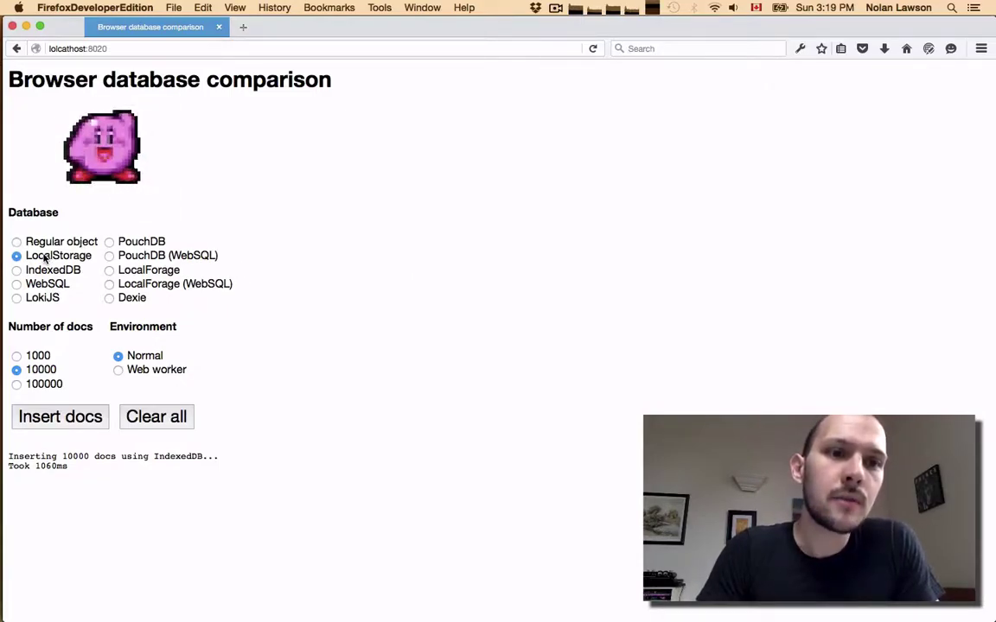
pyautogui.click(135, 371)
pyautogui.click(35, 356)
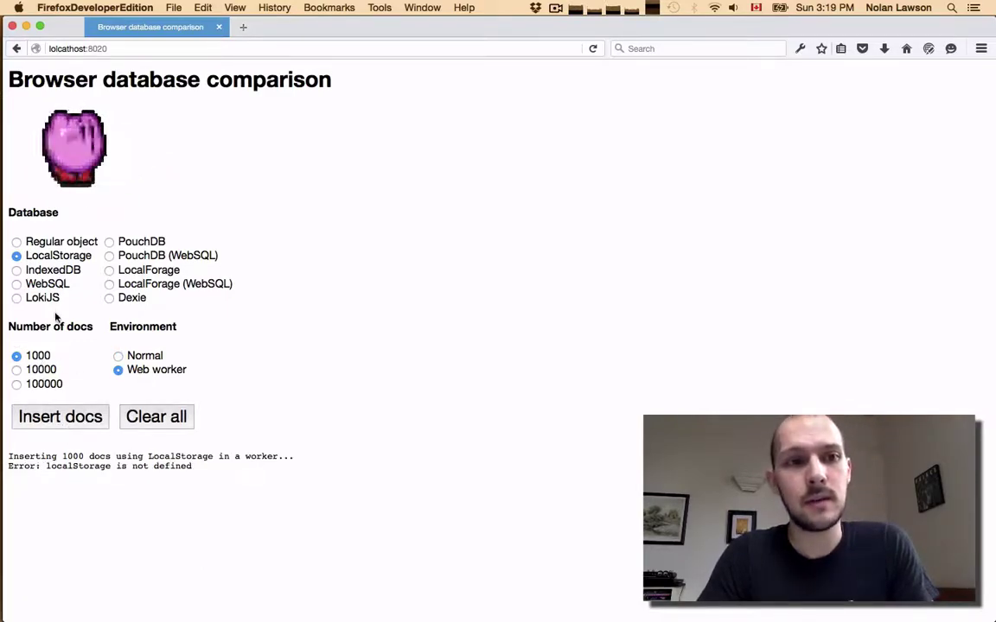
# Switch to the comparison page in Chrome and try inserting 1000 docs using WebSQL in a web worker.
pyautogui.click(54, 285)
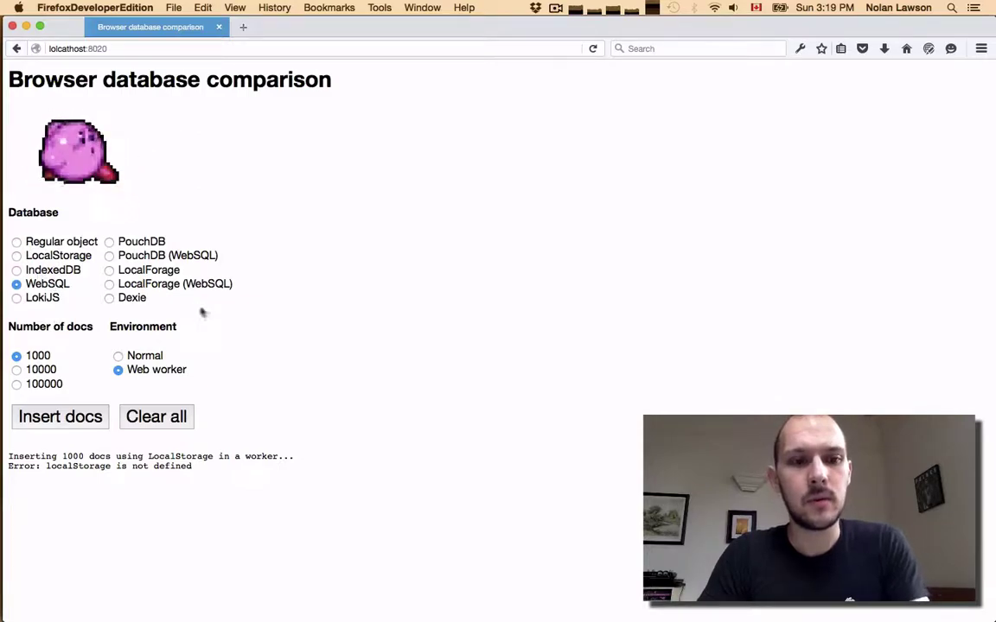
pyautogui.press('super+Tab')
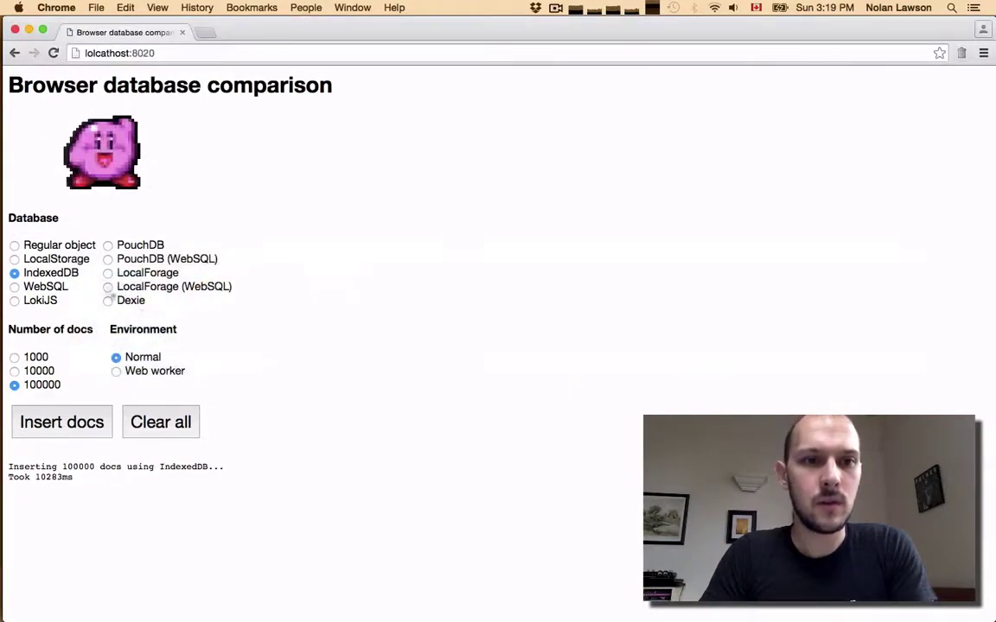
pyautogui.click(47, 286)
pyautogui.click(135, 370)
pyautogui.click(29, 359)
pyautogui.click(60, 423)
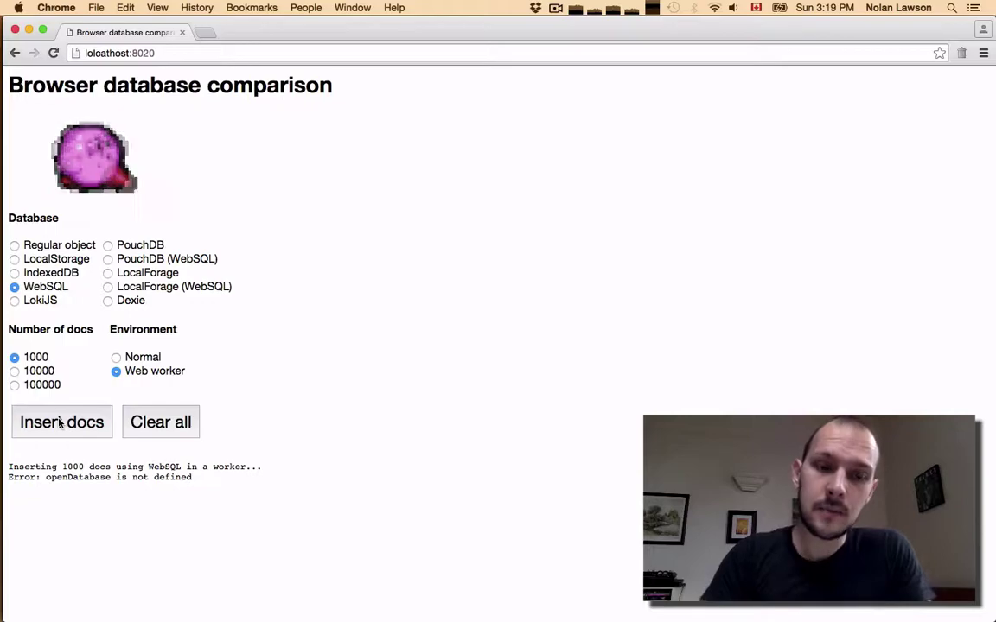
# Switch to Safari and try inserting 1000 docs in a web worker using WebSQL, followed by IndexedDB.
pyautogui.press('super+Tab')
pyautogui.press('super+Tab')
pyautogui.press('super+Tab')
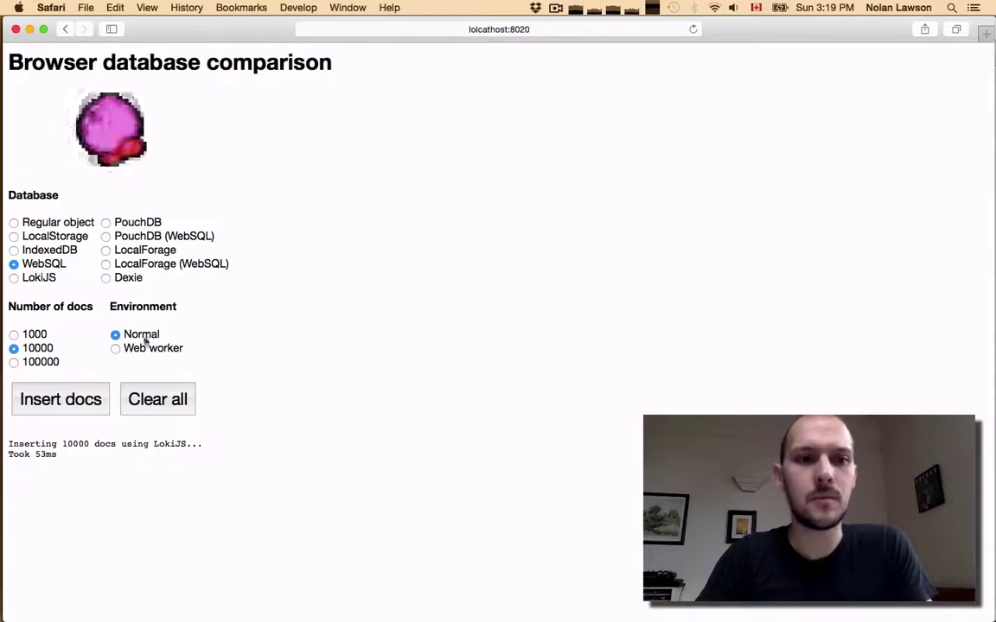
pyautogui.click(126, 349)
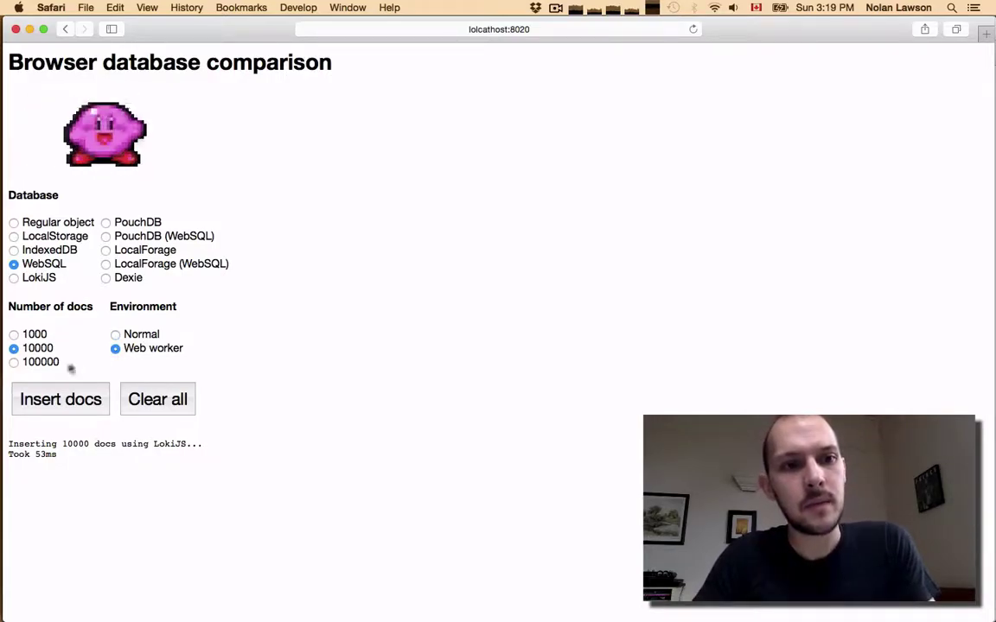
pyautogui.click(32, 334)
pyautogui.click(63, 403)
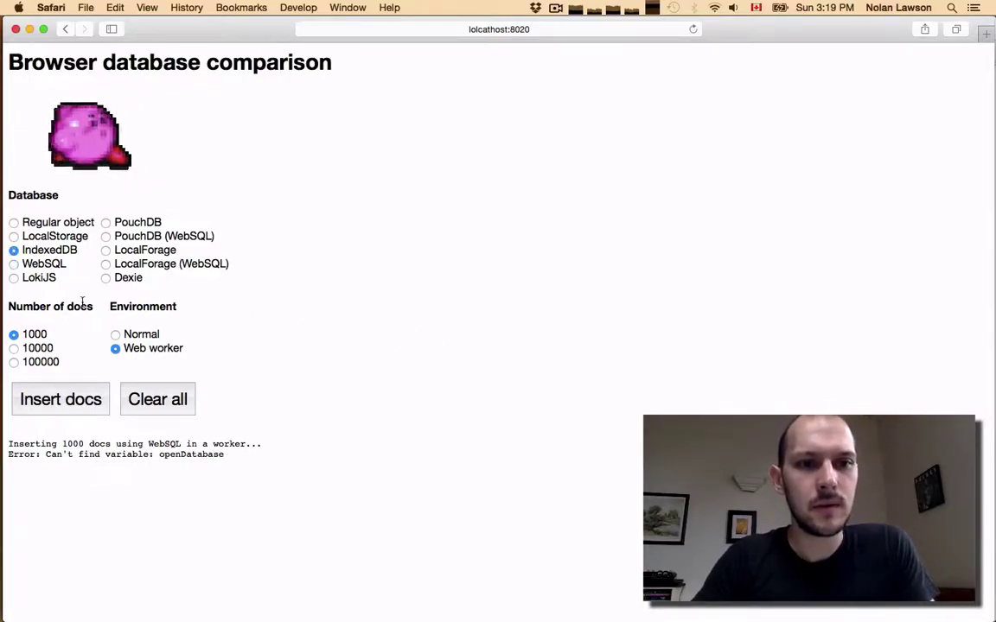
pyautogui.click(67, 393)
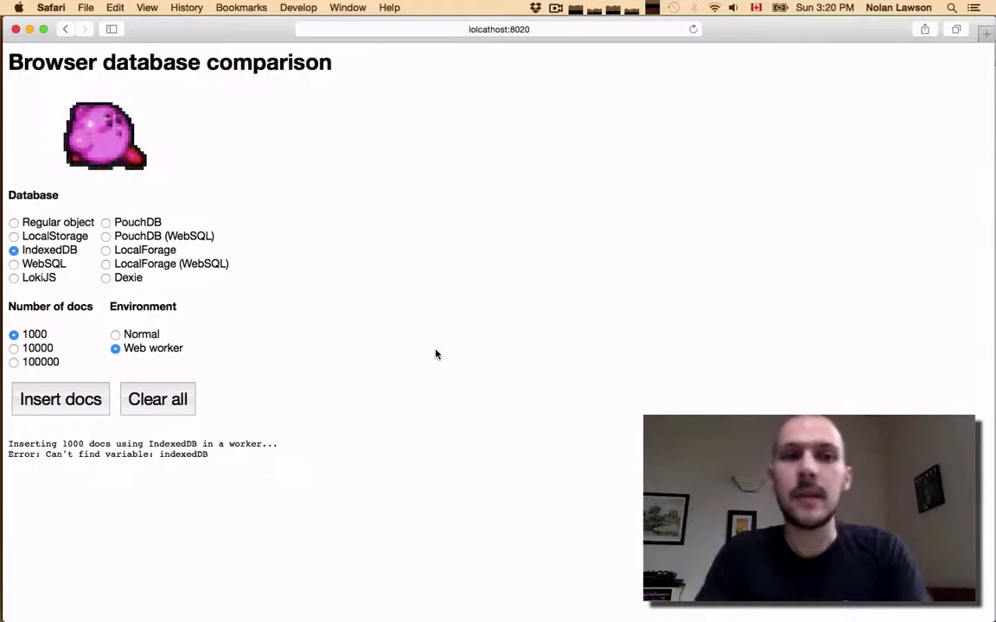
# Switch back to Chrome and insert 10000 docs using IndexedDB in a web worker, followed by the normal environment.
pyautogui.press('super+Tab')
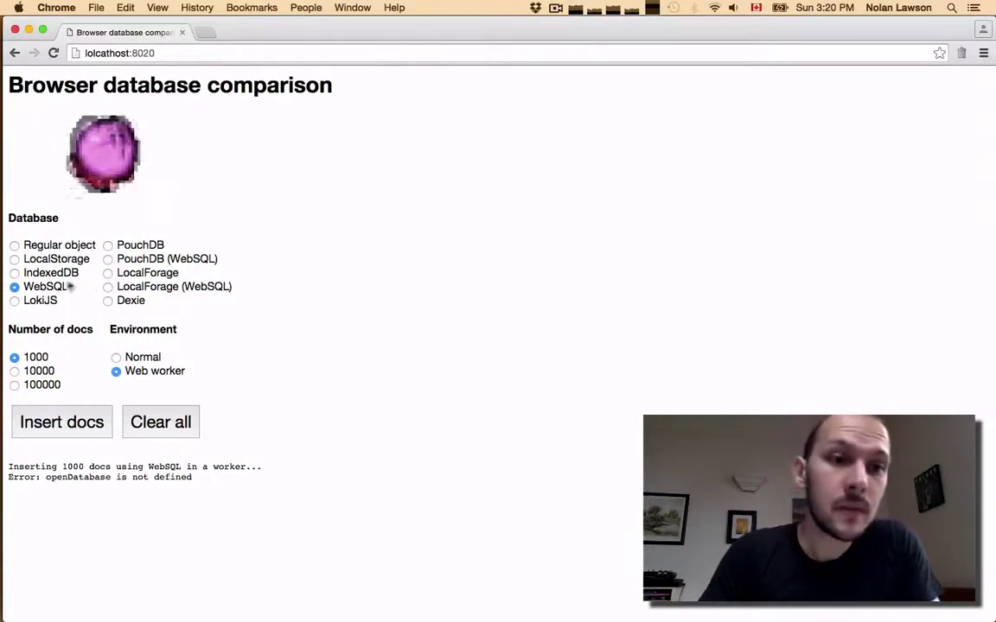
pyautogui.click(39, 275)
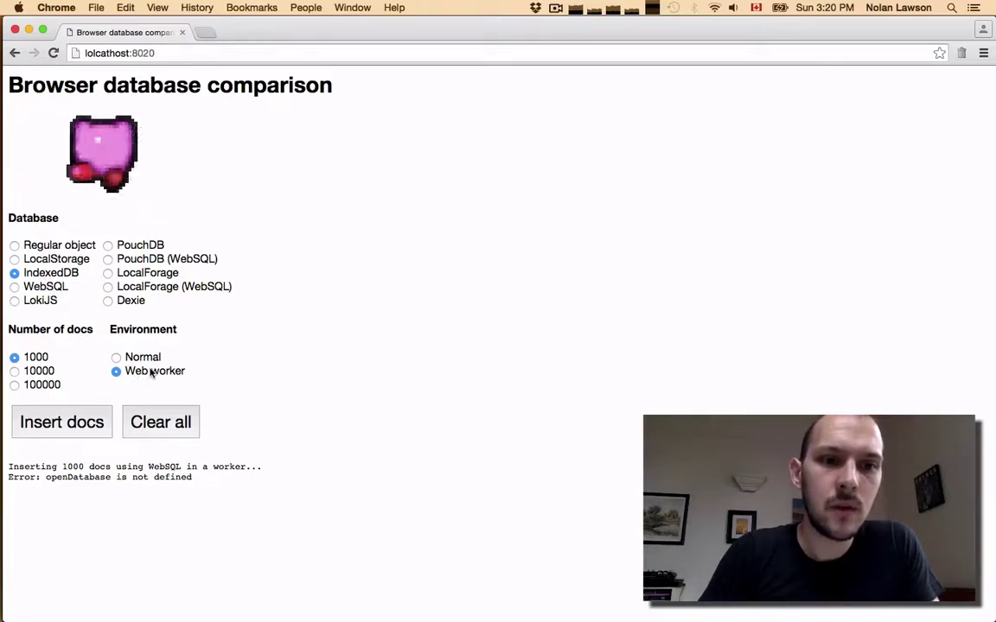
pyautogui.click(35, 371)
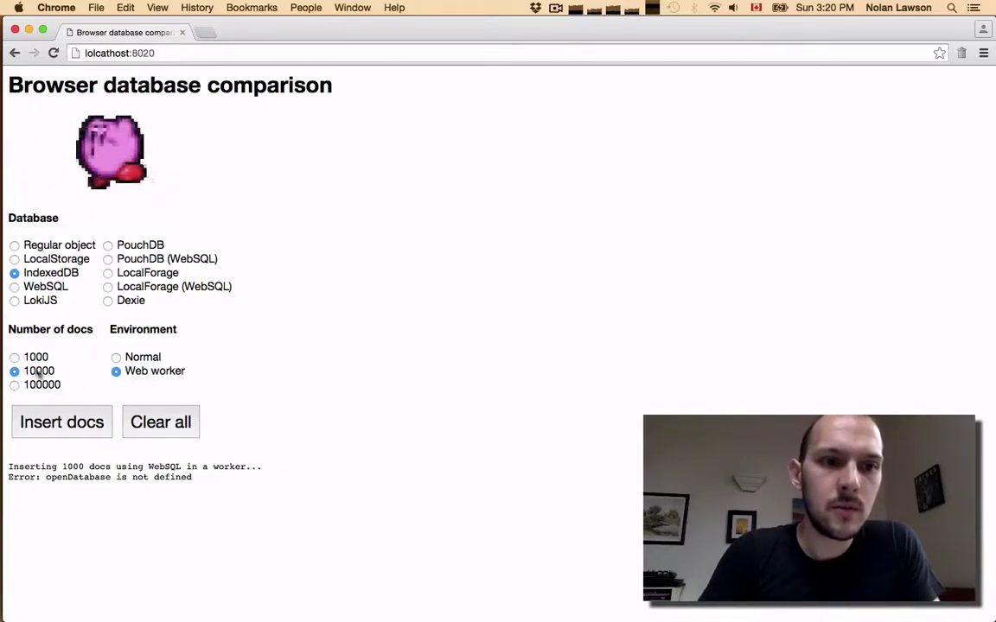
pyautogui.click(71, 422)
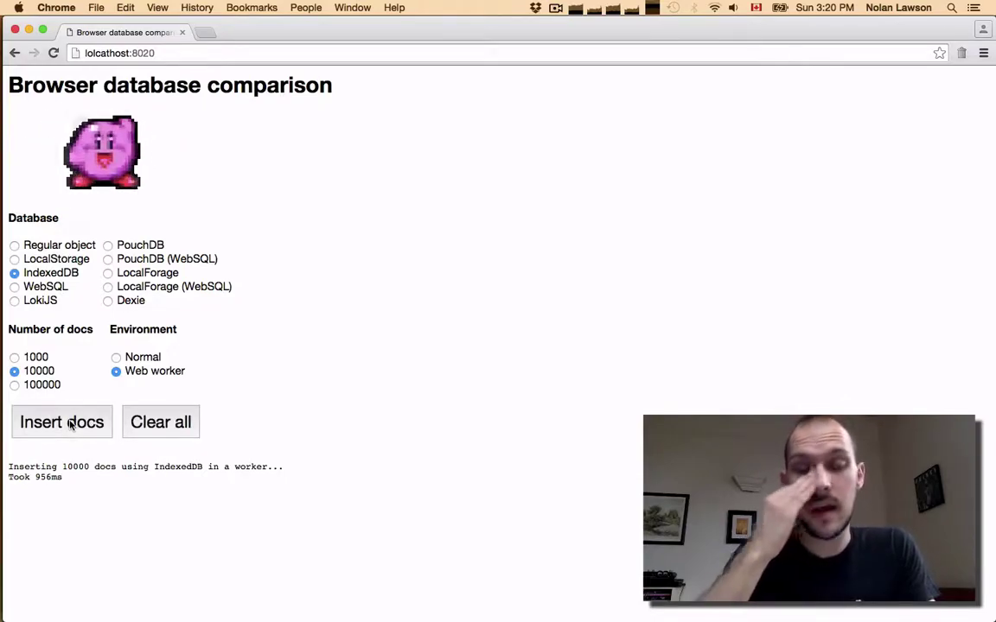
pyautogui.click(137, 359)
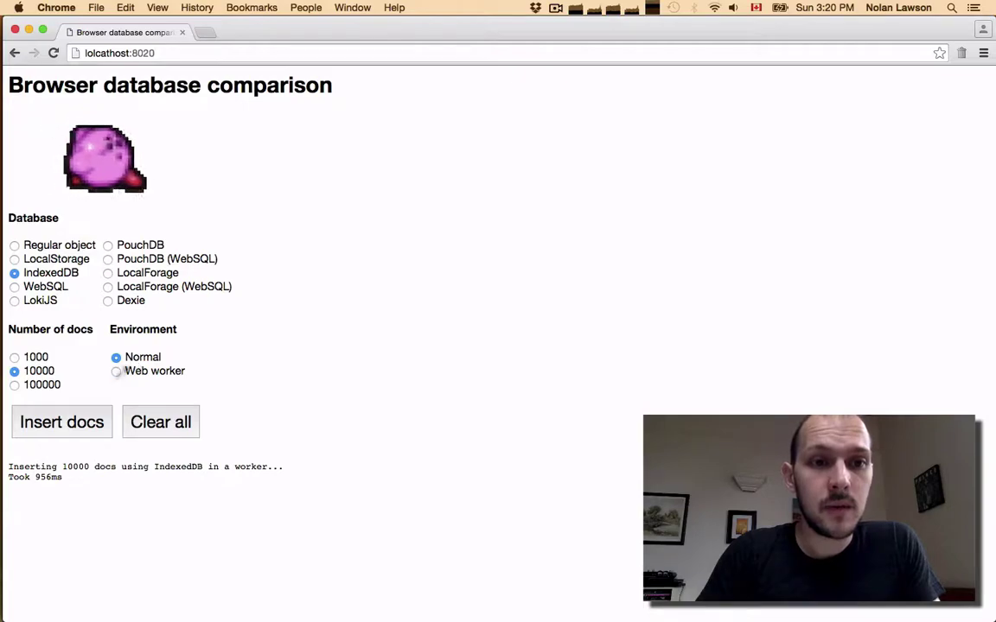
pyautogui.click(51, 425)
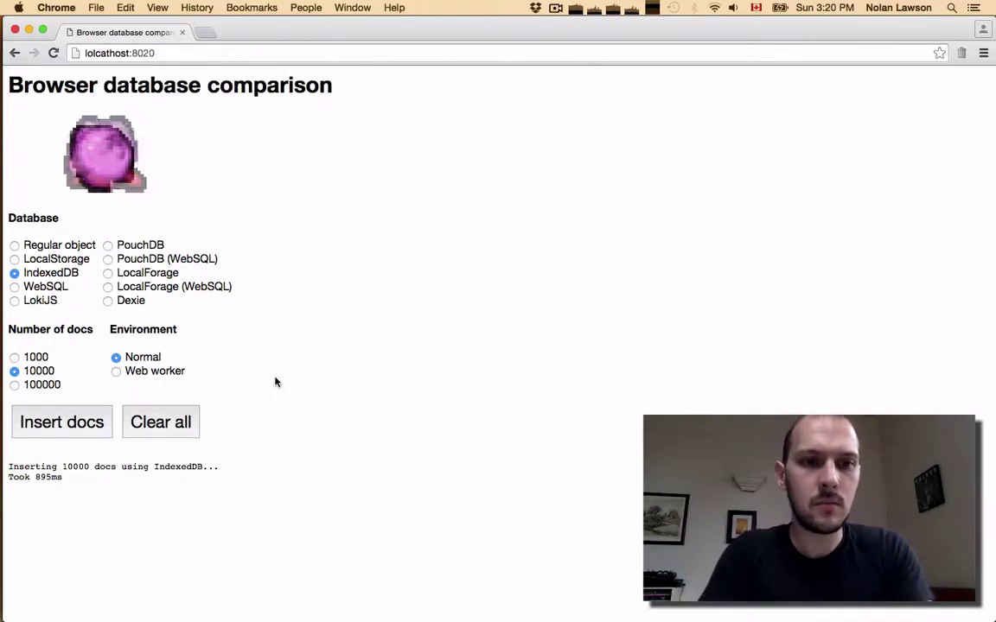
# Switch to Firefox Developer Edition and insert 10000 docs twice using IndexedDB in a web worker.
pyautogui.press('super+Tab')
pyautogui.press('super+Tab')
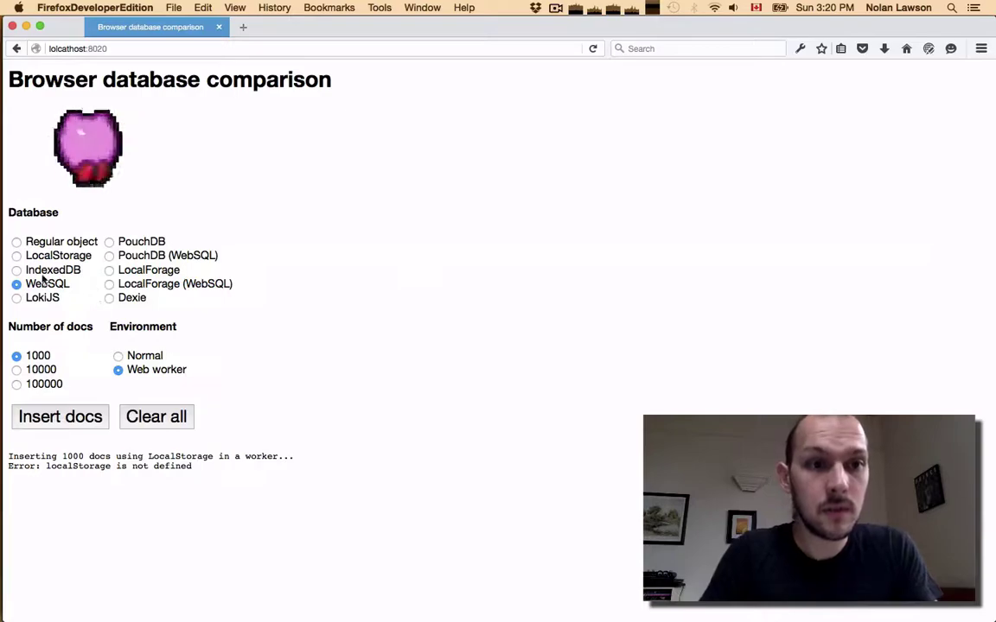
pyautogui.click(39, 274)
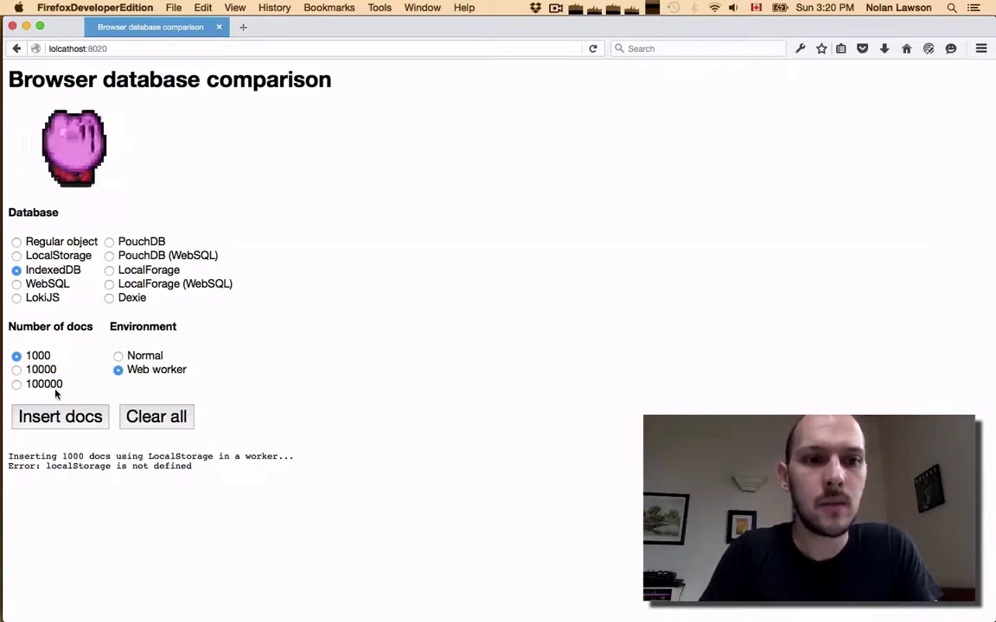
pyautogui.click(37, 370)
pyautogui.click(60, 418)
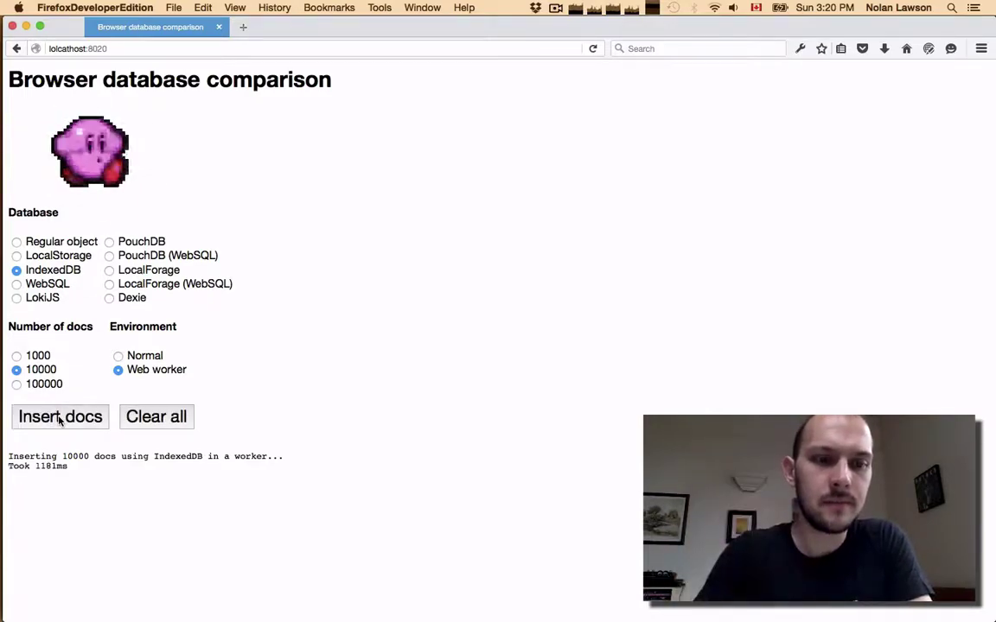
pyautogui.click(59, 419)
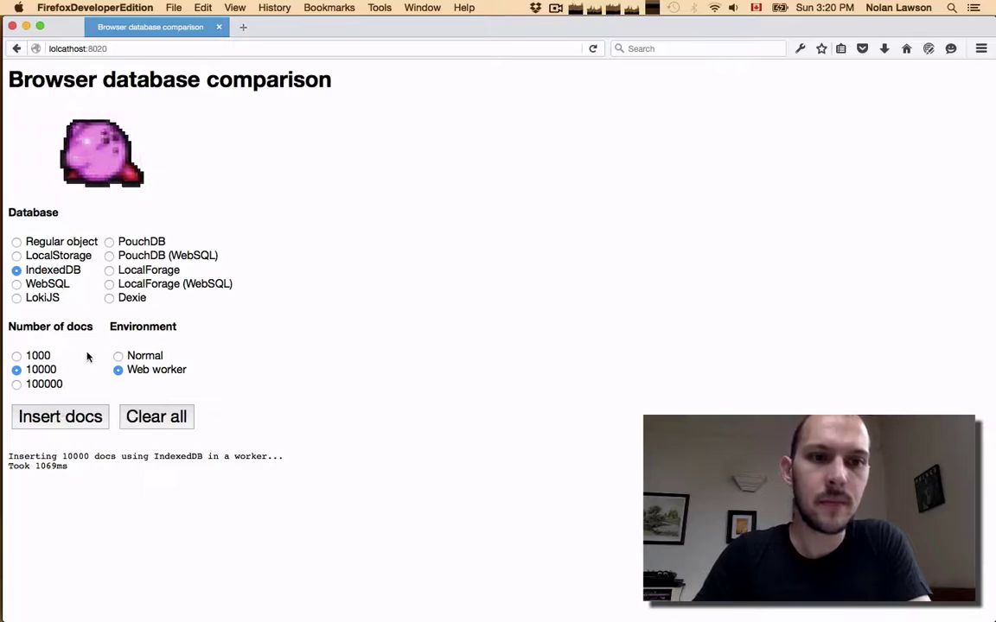
# Change the environment to Normal and insert 10000 docs using IndexedDB twice.
pyautogui.click(134, 360)
pyautogui.click(58, 418)
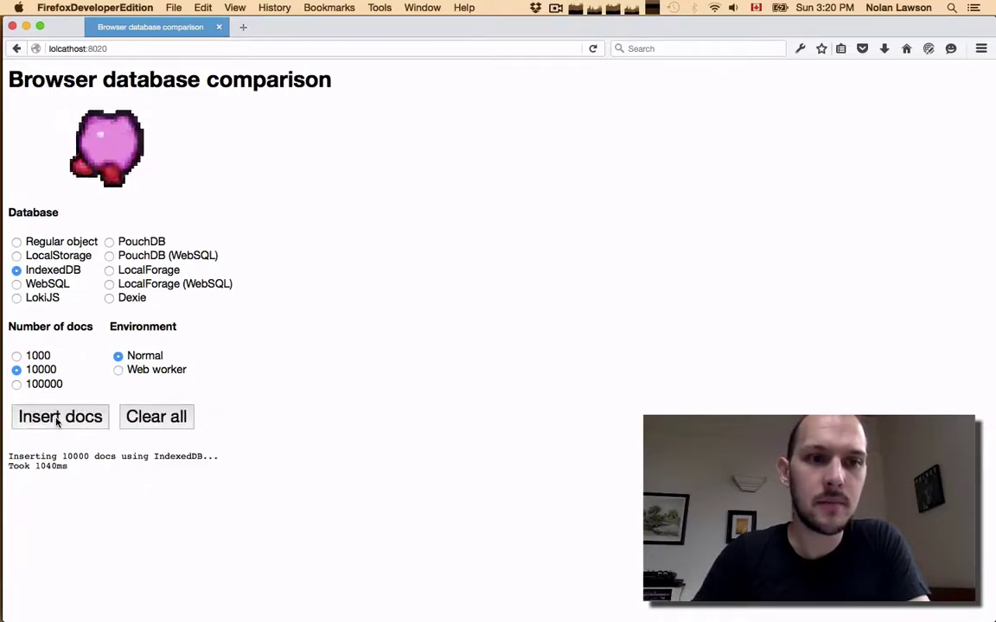
pyautogui.click(58, 418)
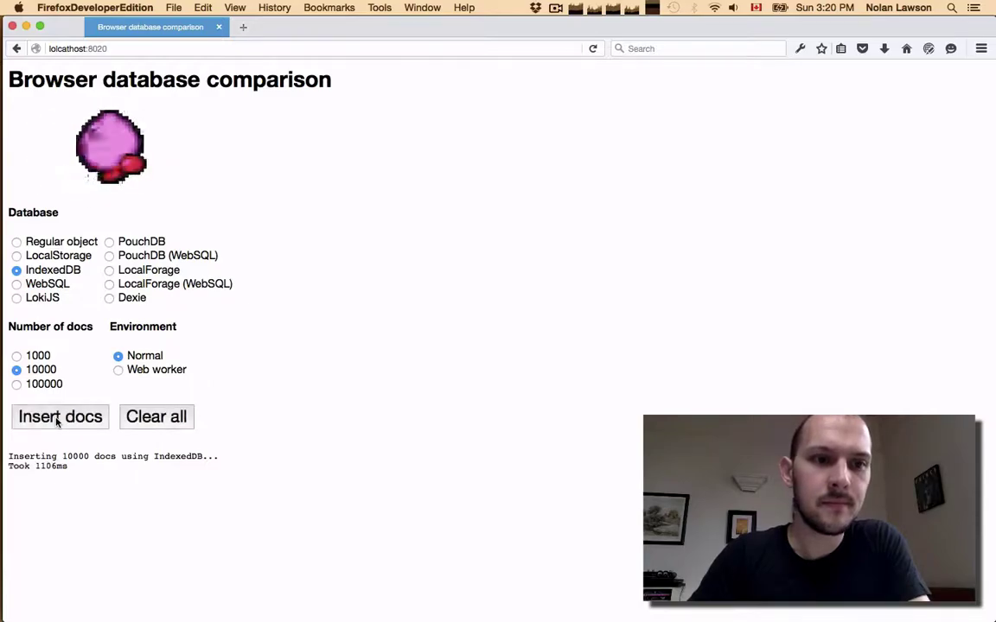
# Switch to the MSEdge virtual machine and insert 10000 docs twice using IndexedDB in a web worker.
pyautogui.press('super+Tab')
pyautogui.press('super+Tab')
pyautogui.press('super+Tab')
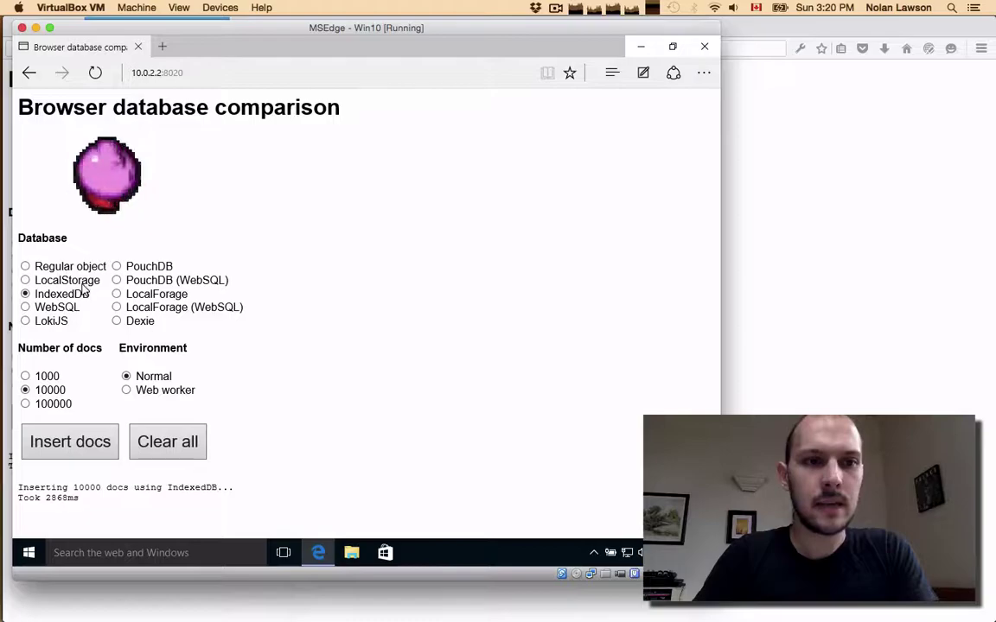
pyautogui.click(148, 390)
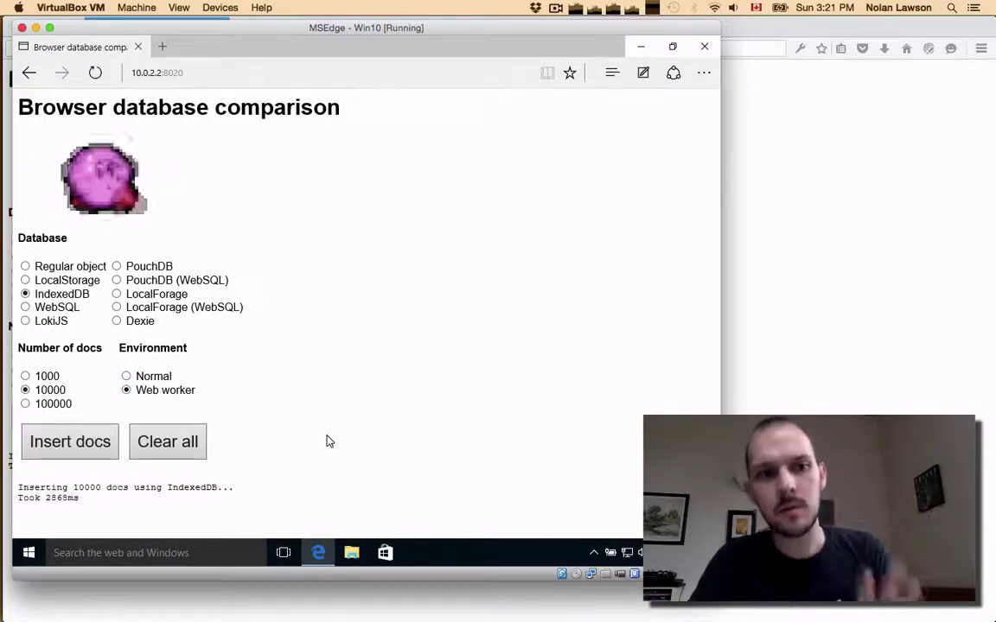
pyautogui.click(72, 444)
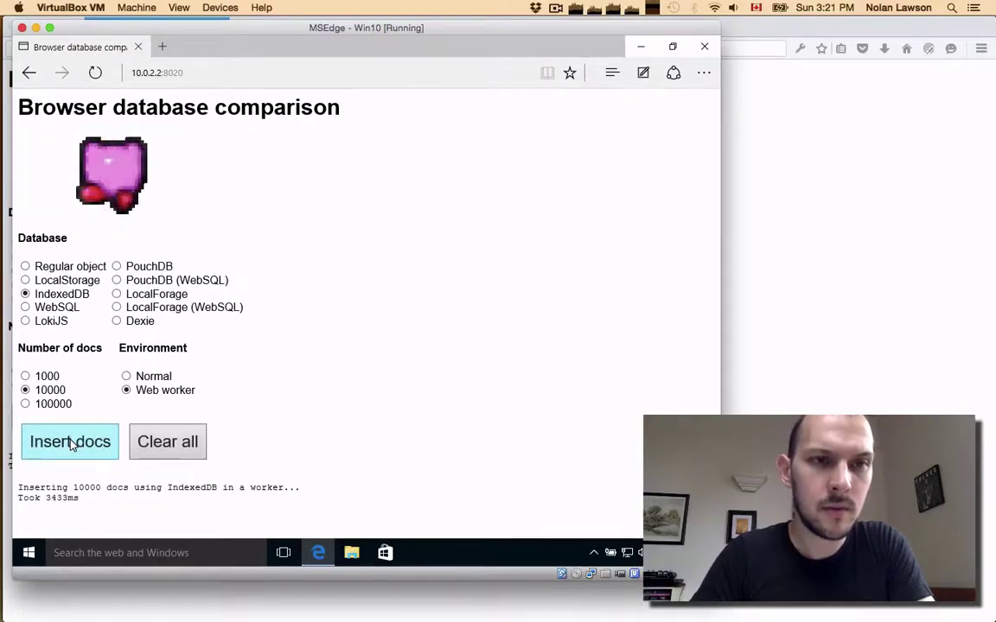
pyautogui.click(73, 445)
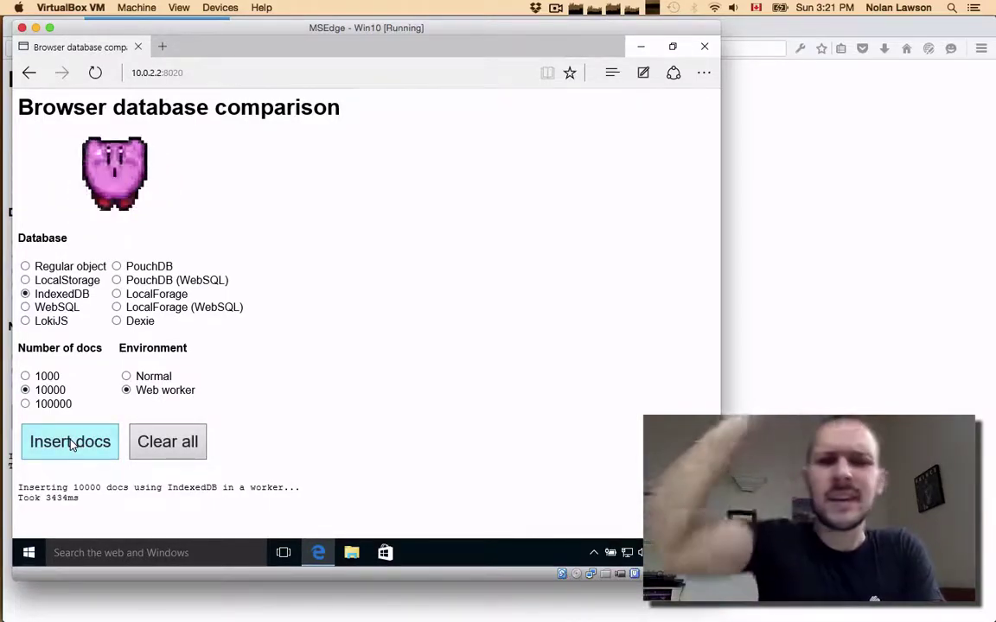
# Change the environment to Normal, insert 10000 docs using IndexedDB, and select LokiJS as the database.
pyautogui.click(156, 380)
pyautogui.click(74, 450)
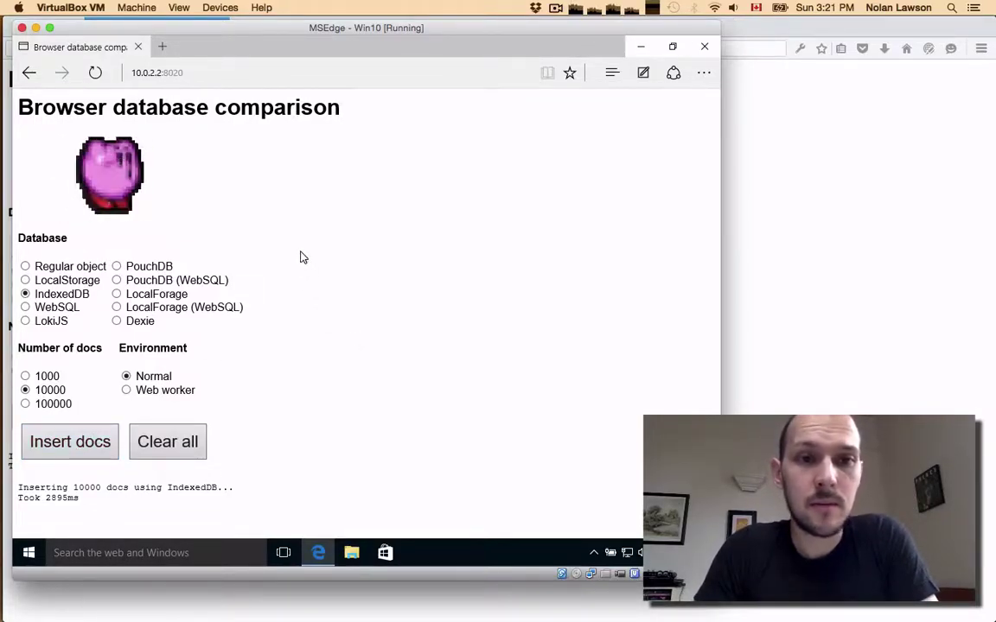
pyautogui.click(49, 325)
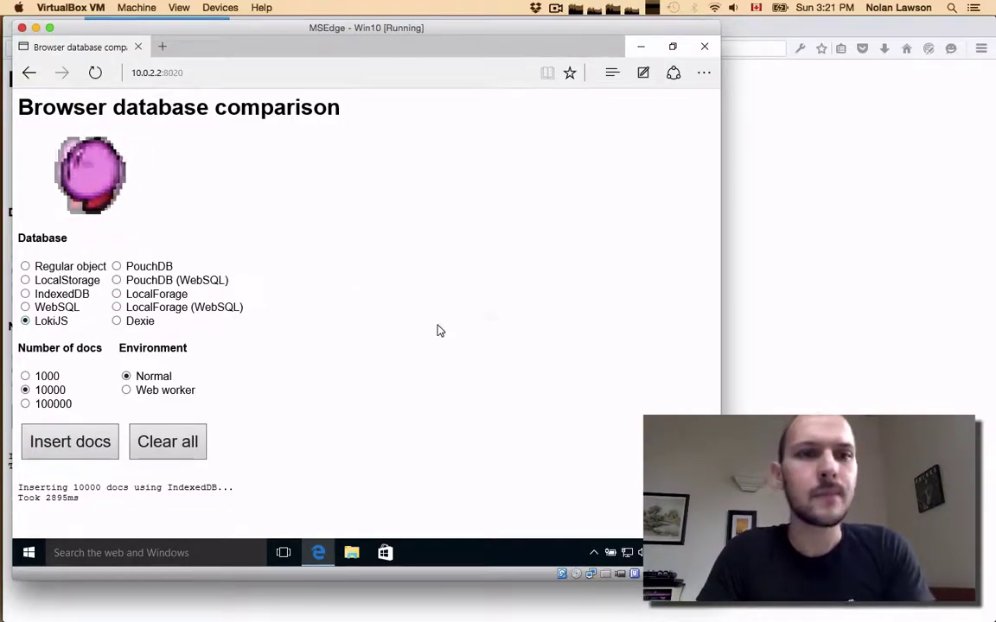
# Switch to Firefox Developer Edition and insert 10000 docs using LokiJS in the normal environment.
pyautogui.click(863, 308)
pyautogui.press('super+Tab')
pyautogui.press('super+shift+Tab')
pyautogui.click(43, 298)
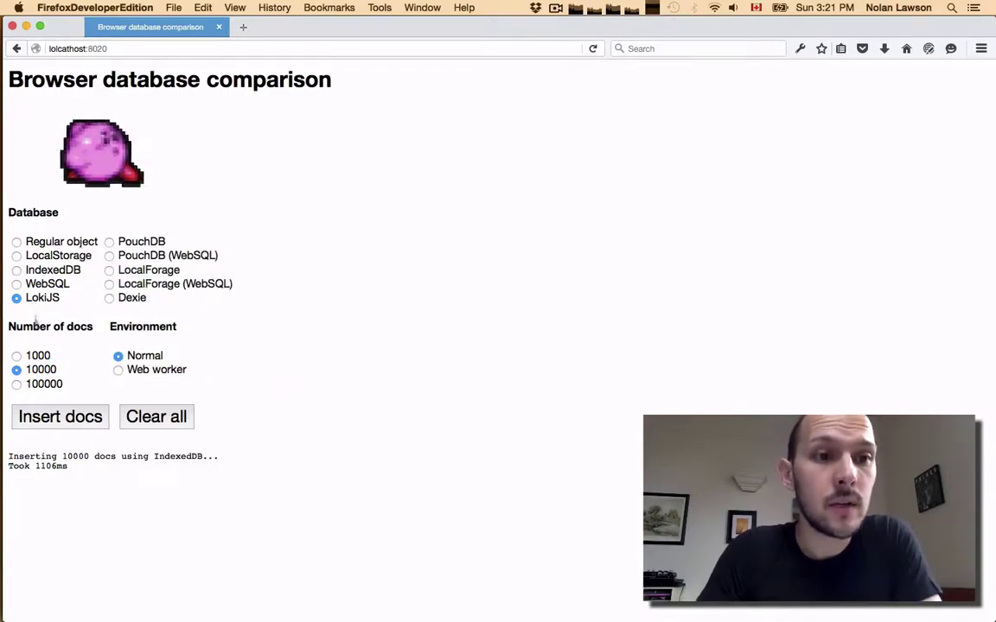
pyautogui.click(43, 416)
# Insert 10000 docs using a regular object, followed by another 10000 docs using LokiJS.
pyautogui.click(47, 243)
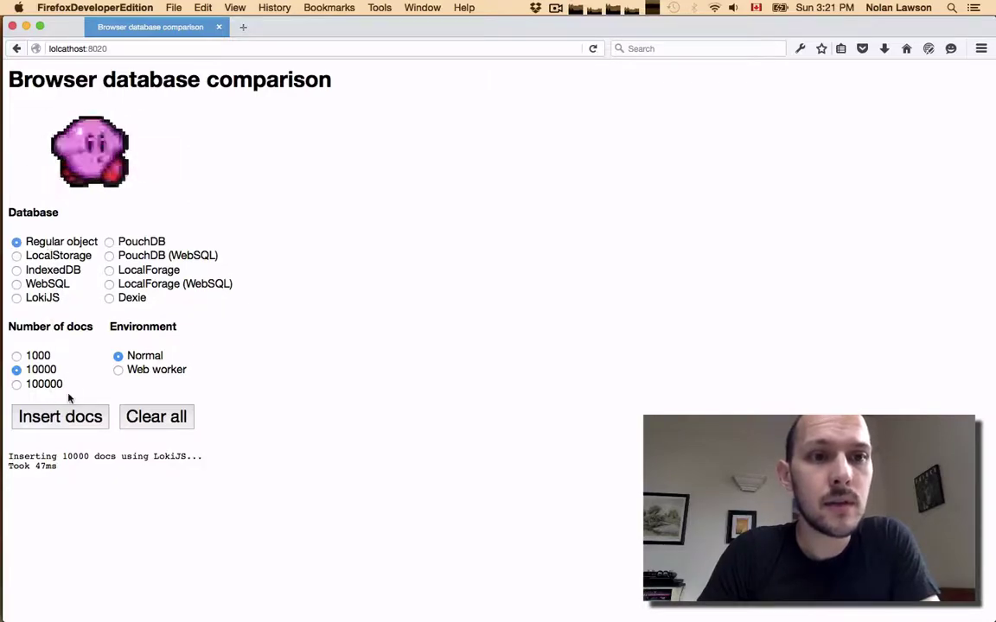
pyautogui.click(54, 416)
pyautogui.click(41, 297)
pyautogui.click(60, 424)
# Raise the number of docs to 100000 and insert them repeatedly using LokiJS.
pyautogui.click(22, 384)
pyautogui.click(60, 424)
pyautogui.click(61, 424)
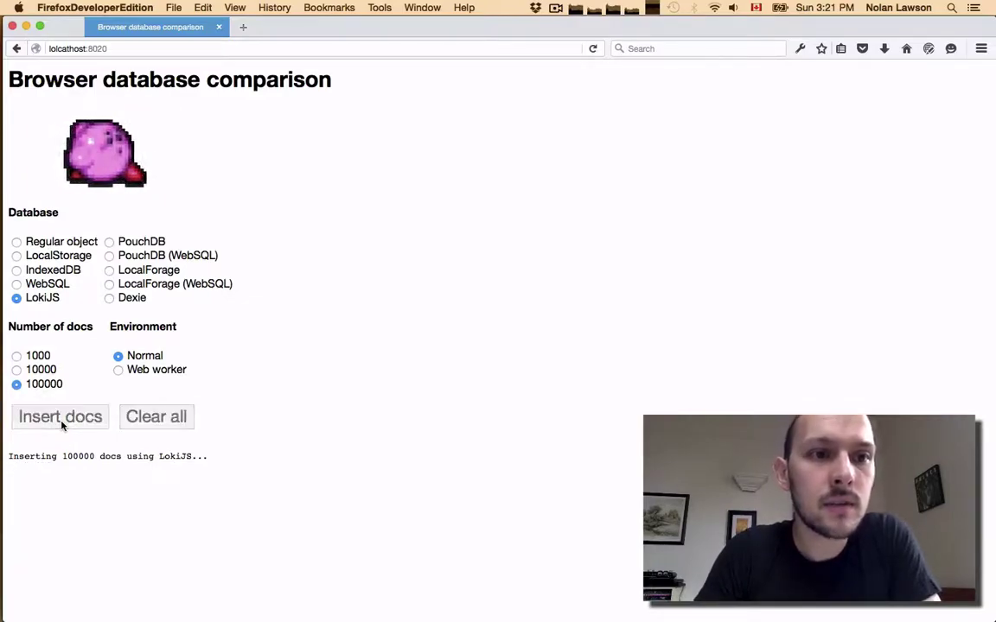
pyautogui.click(60, 424)
pyautogui.click(62, 423)
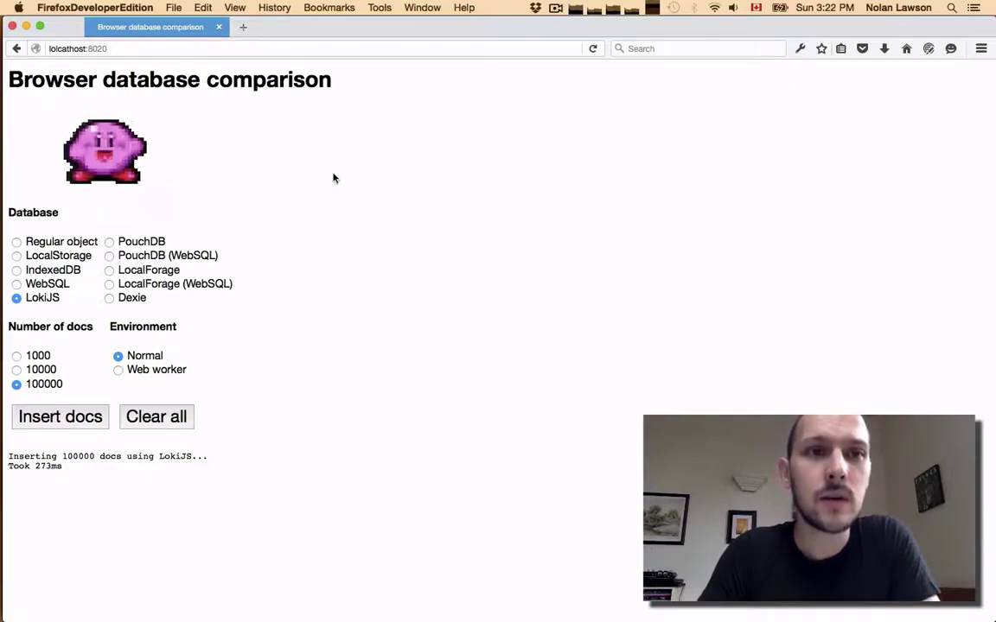
# Insert 1000 docs using PouchDB in the normal environment and clear all stored data.
pyautogui.click(127, 244)
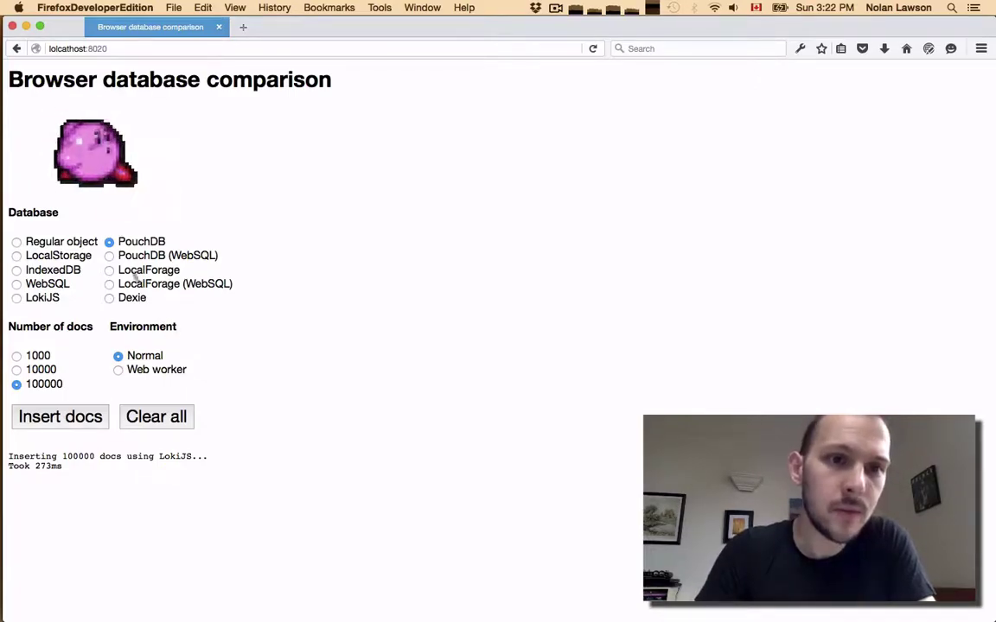
pyautogui.click(32, 356)
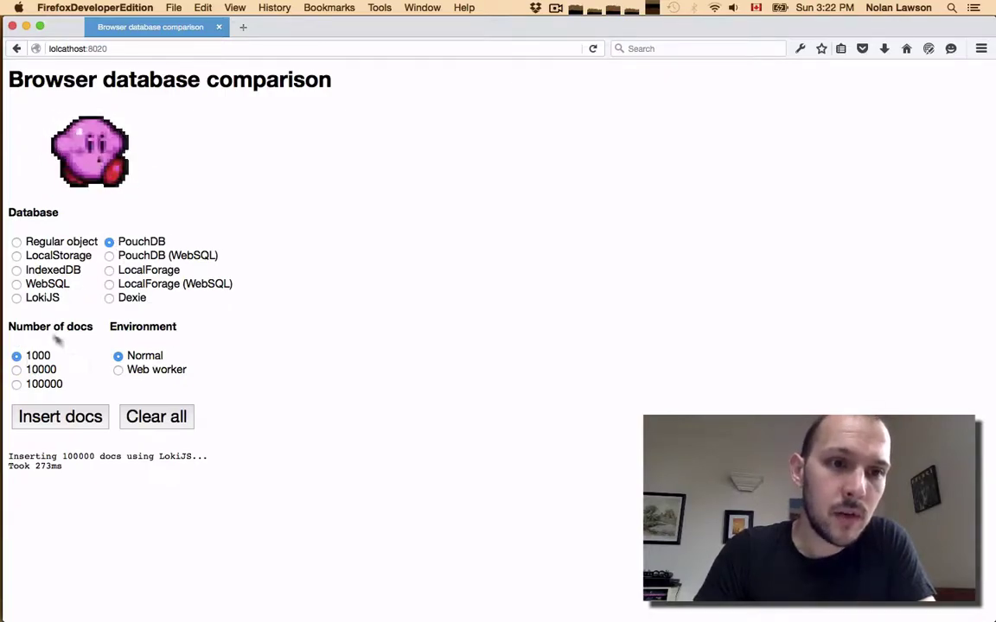
pyautogui.click(69, 423)
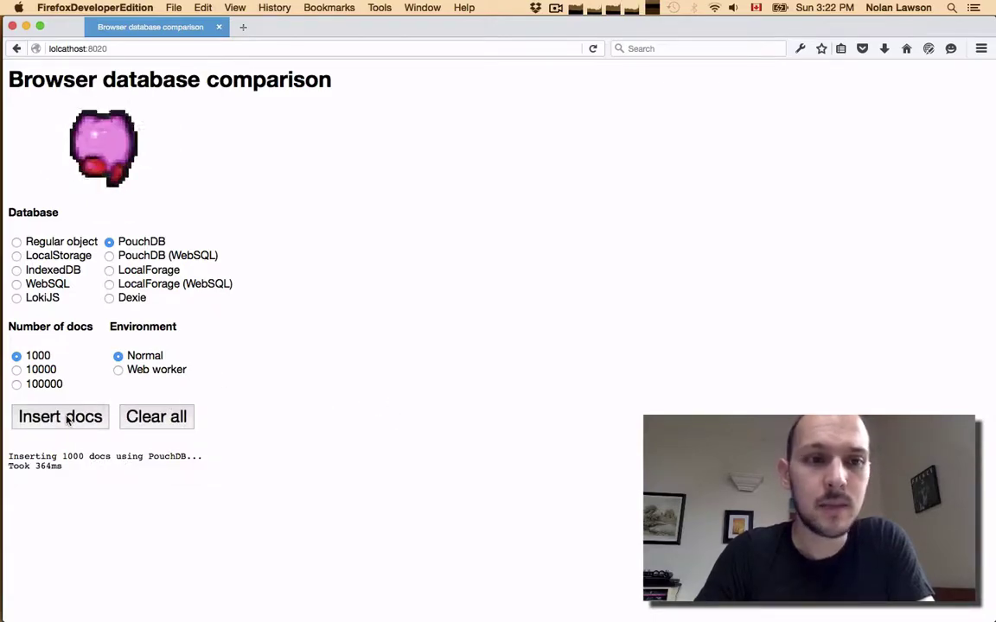
pyautogui.click(161, 420)
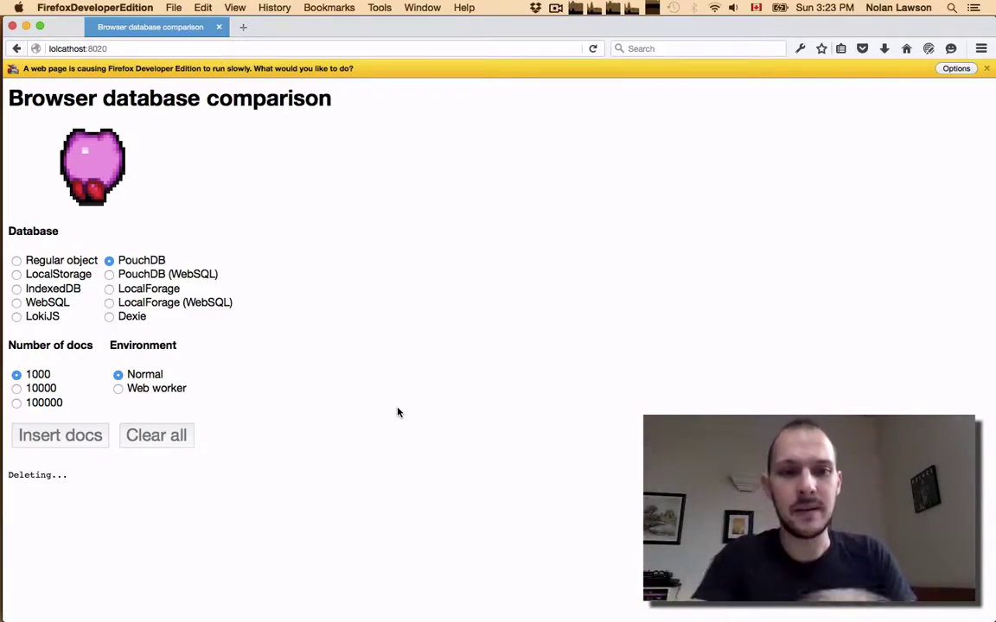
# Open a blank browser tab and close the slow Browser database comparison tab.
pyautogui.click(243, 27)
pyautogui.click(217, 30)
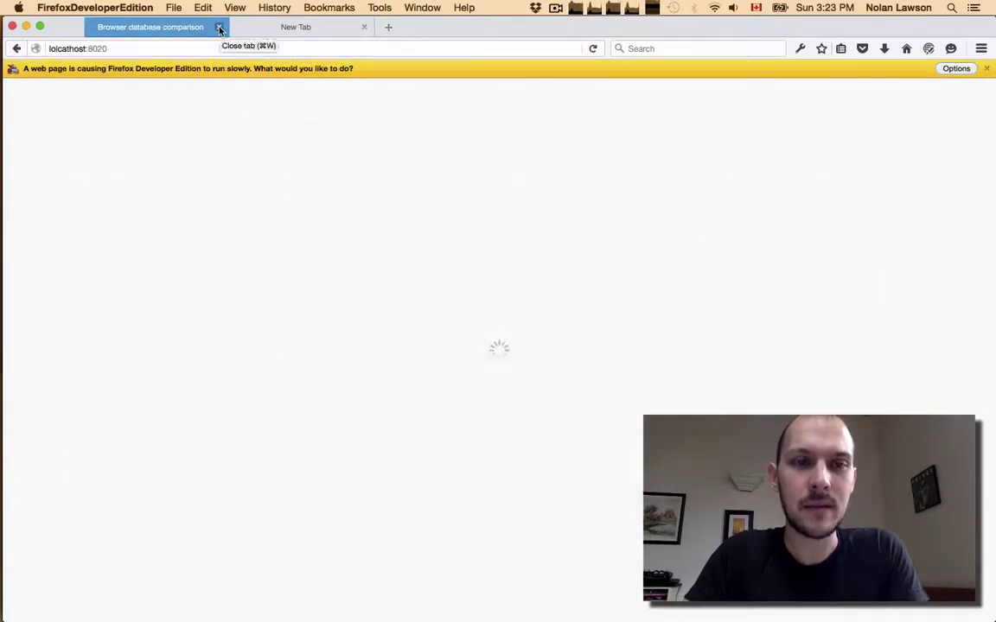
pyautogui.click(220, 29)
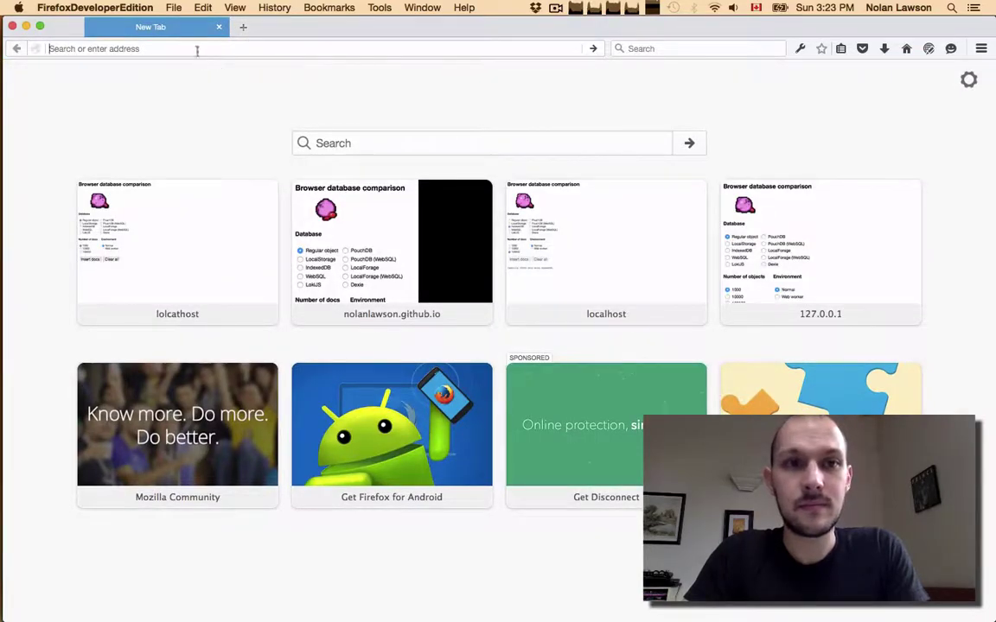
# Switch to iTerm, stop the running http-server and start it on port 8010 with "hs -p 8010".
pyautogui.press('super+Tab')
pyautogui.press('super+Tab')
pyautogui.press('super+Tab')
pyautogui.press('super+Tab')
pyautogui.press('super+Tab')
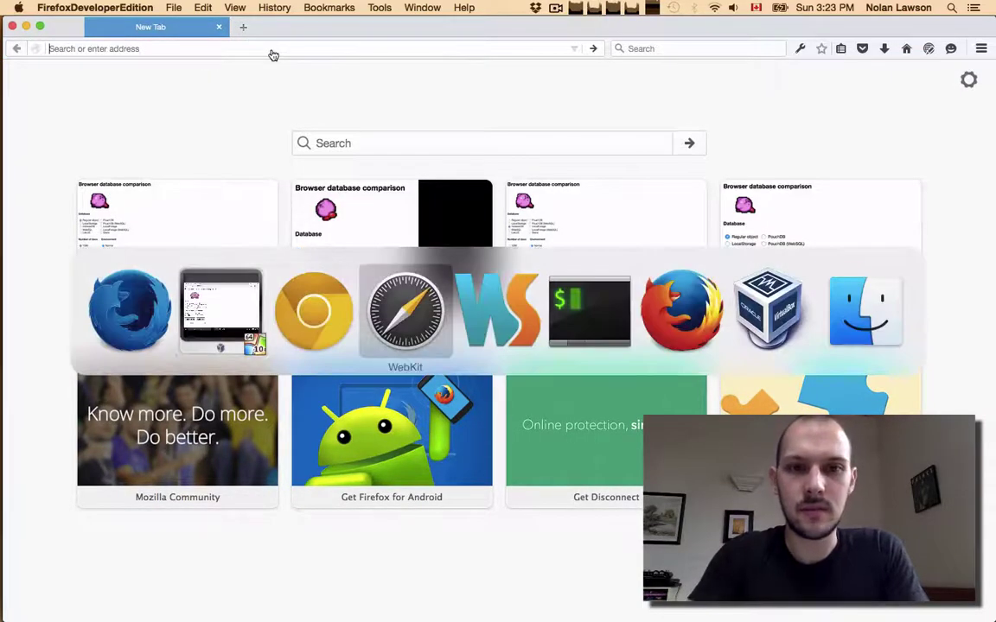
pyautogui.hotkey('ctrl', 'c')
pyautogui.press('Up')
pyautogui.press('Return')
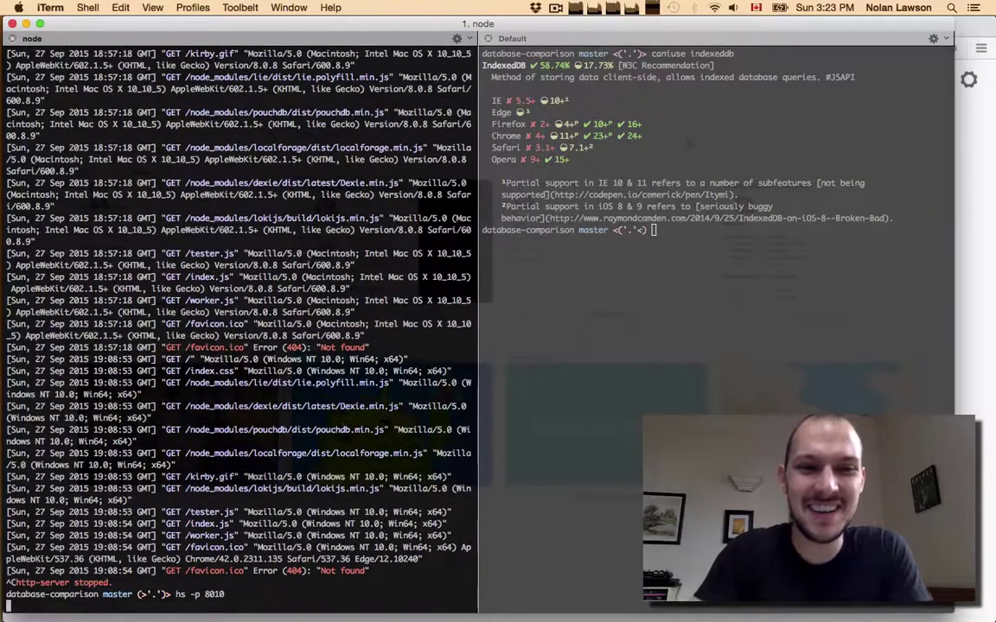
# Switch back to Firefox Developer Edition and load the comparison page from lolcathost:8010.
pyautogui.press('super+Tab')
pyautogui.write('lolcat')
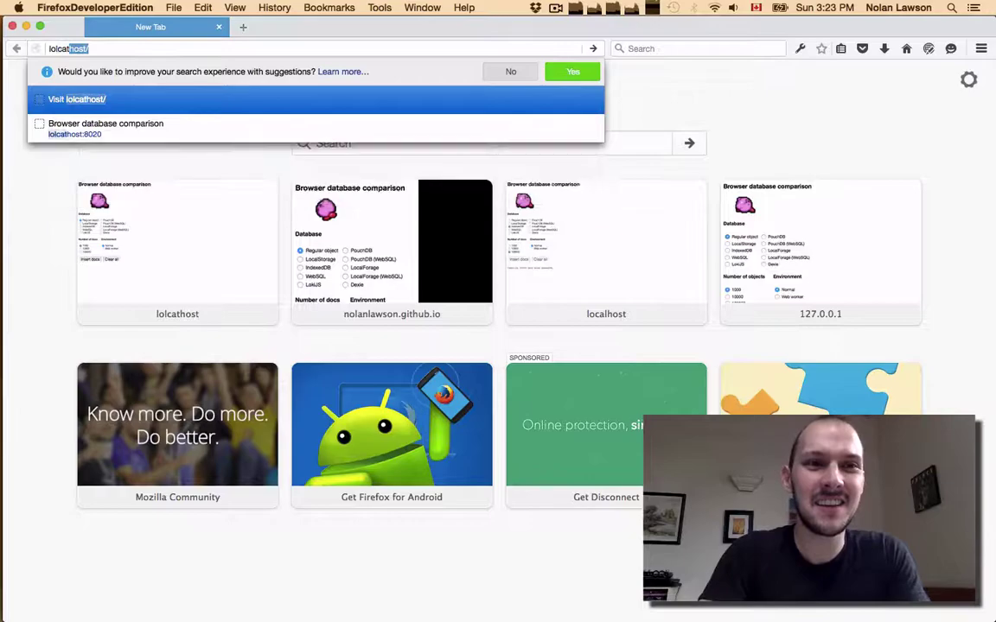
pyautogui.write('host:8010')
pyautogui.press('Return')
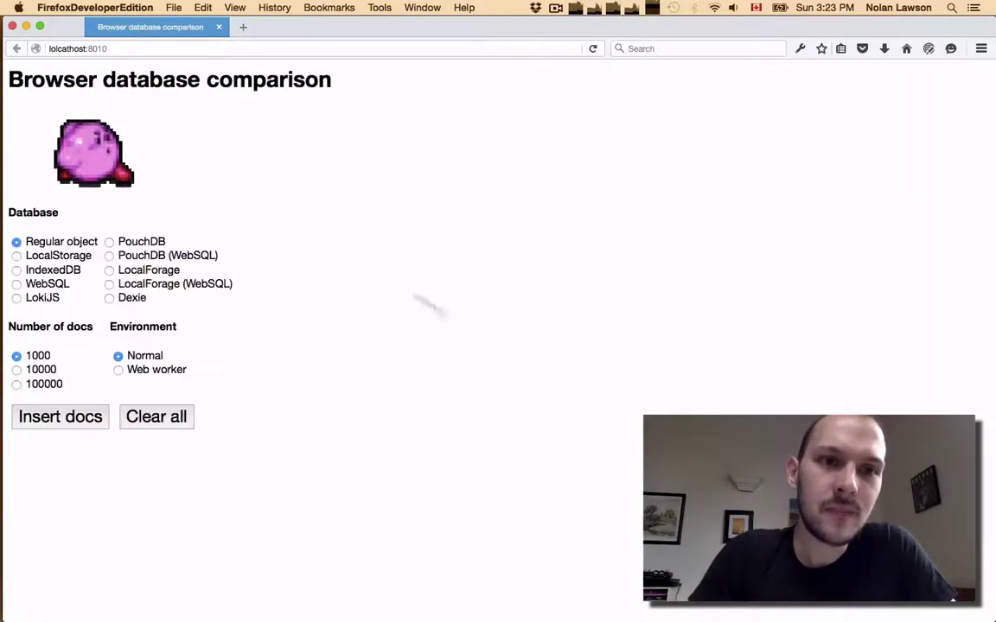
# Insert 1000 docs using PouchDB in a web worker.
pyautogui.click(141, 243)
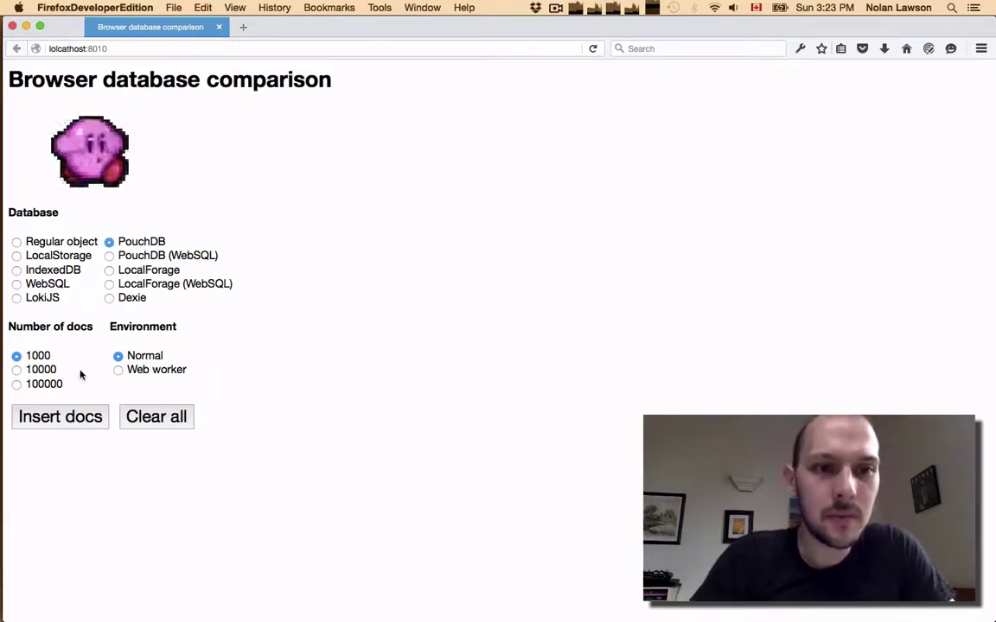
pyautogui.click(149, 372)
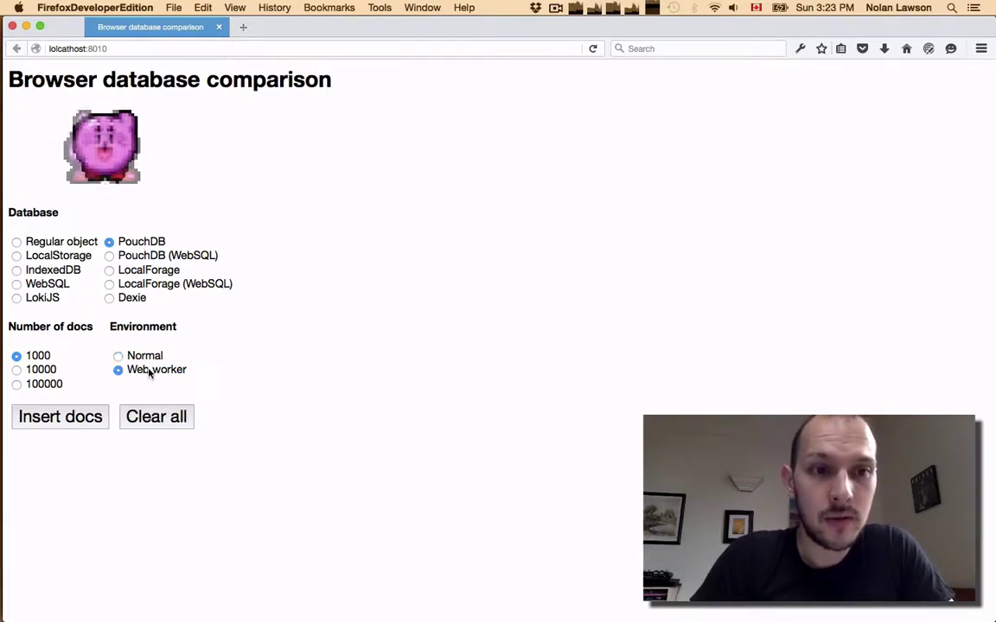
pyautogui.click(60, 418)
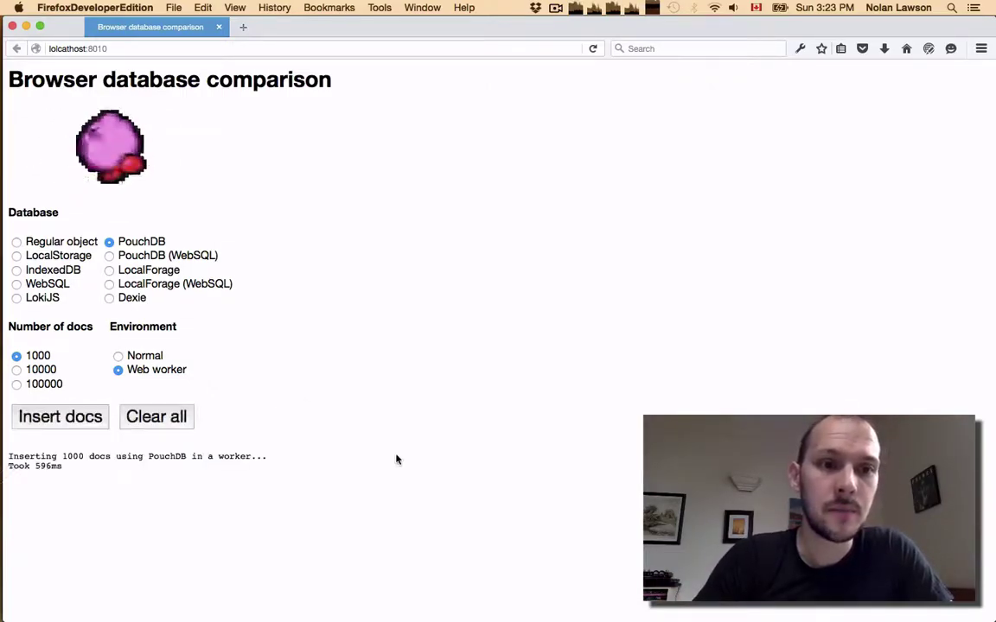
# Set the number of docs to 10000, clear all stored data, and insert the docs using PouchDB in a web worker.
pyautogui.click(34, 372)
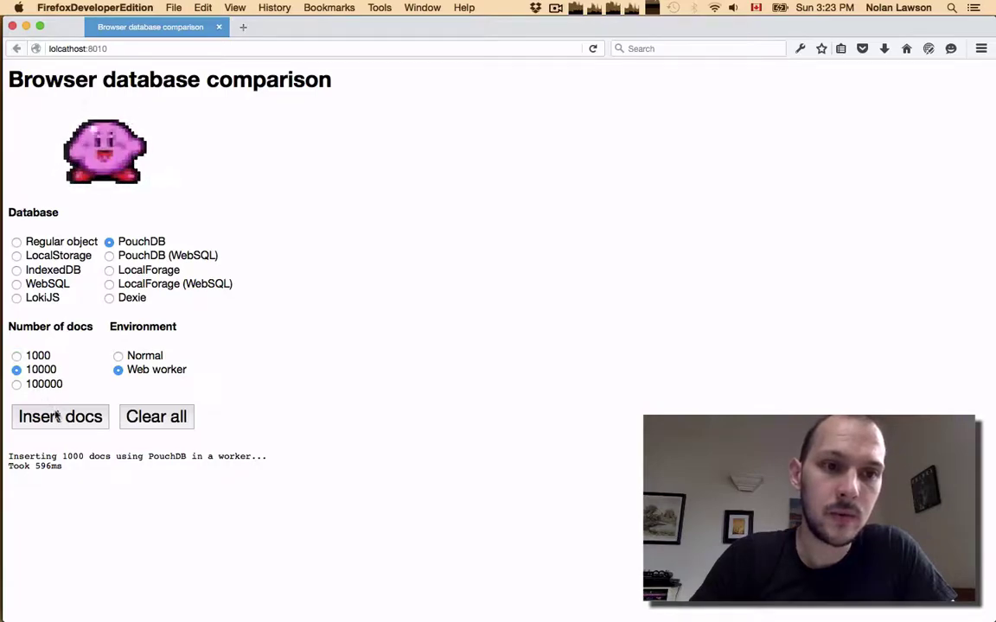
pyautogui.click(153, 422)
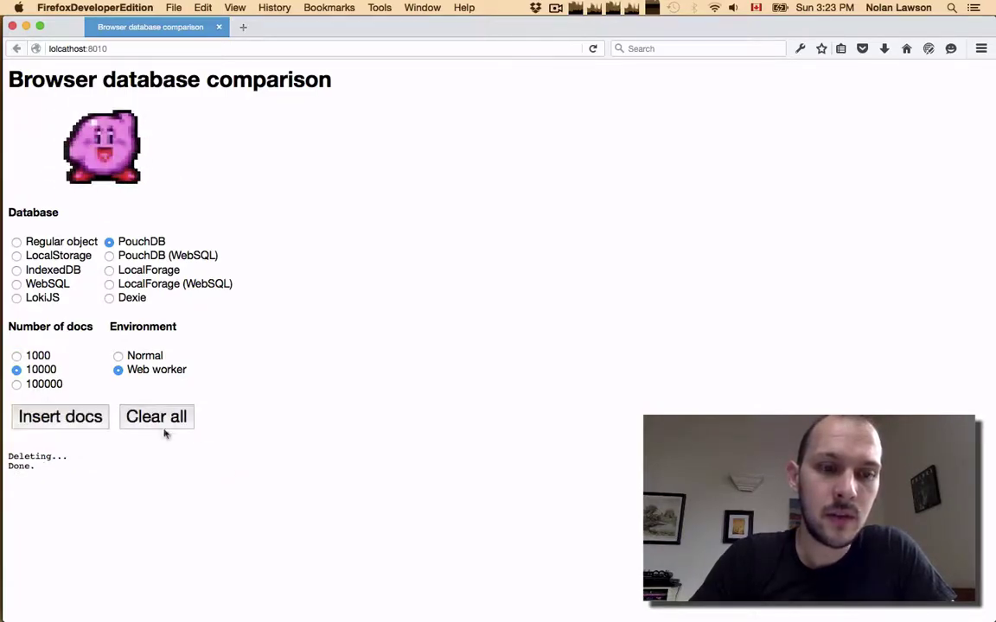
pyautogui.click(35, 422)
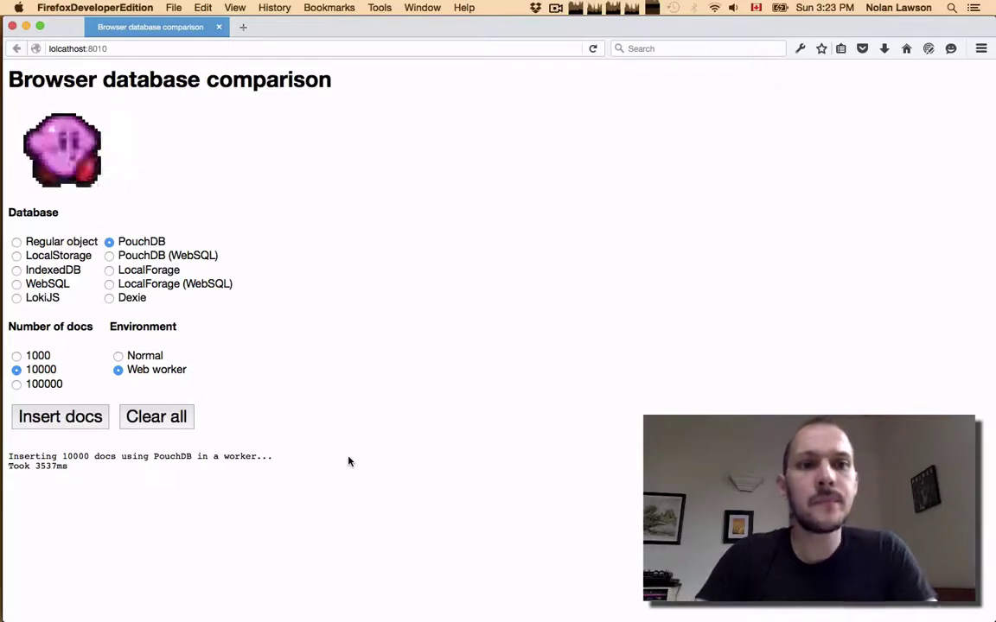
# Insert 10000 docs using LocalForage in the normal environment.
pyautogui.click(150, 270)
pyautogui.click(119, 357)
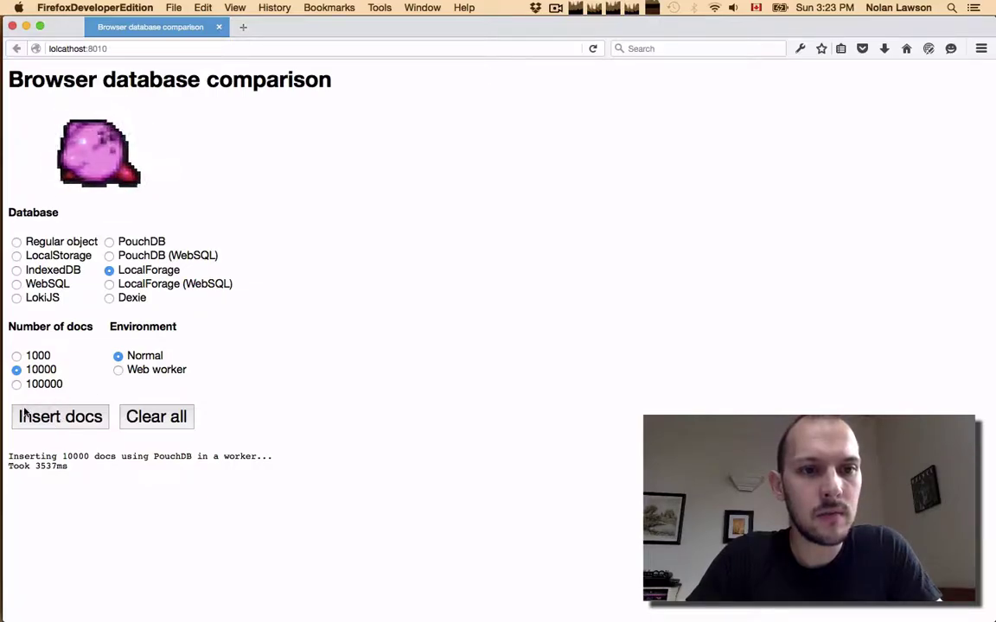
pyautogui.click(58, 422)
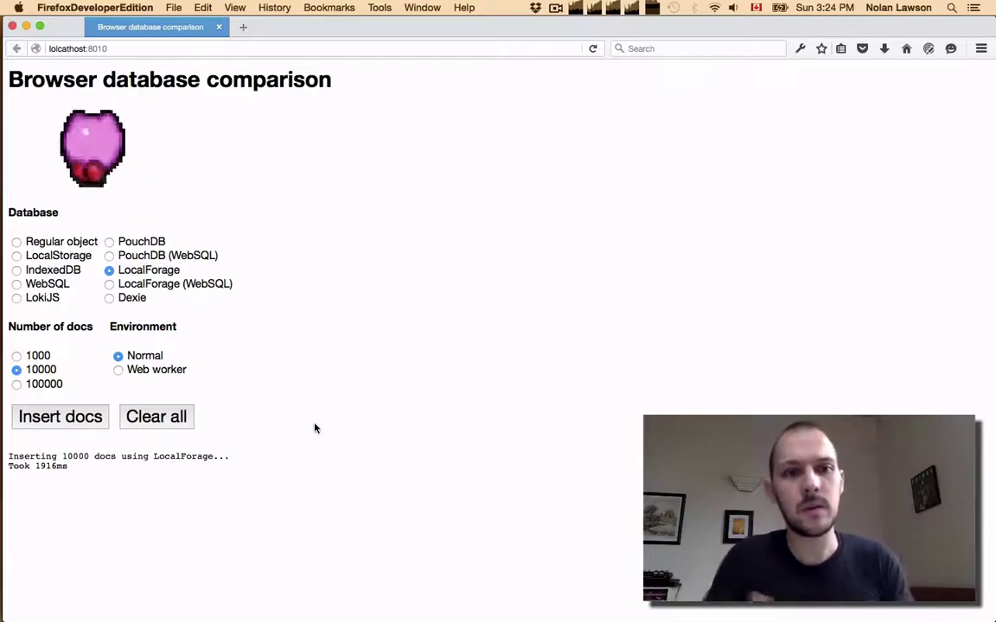
# Insert 10000 docs repeatedly using Dexie in the normal environment.
pyautogui.click(128, 298)
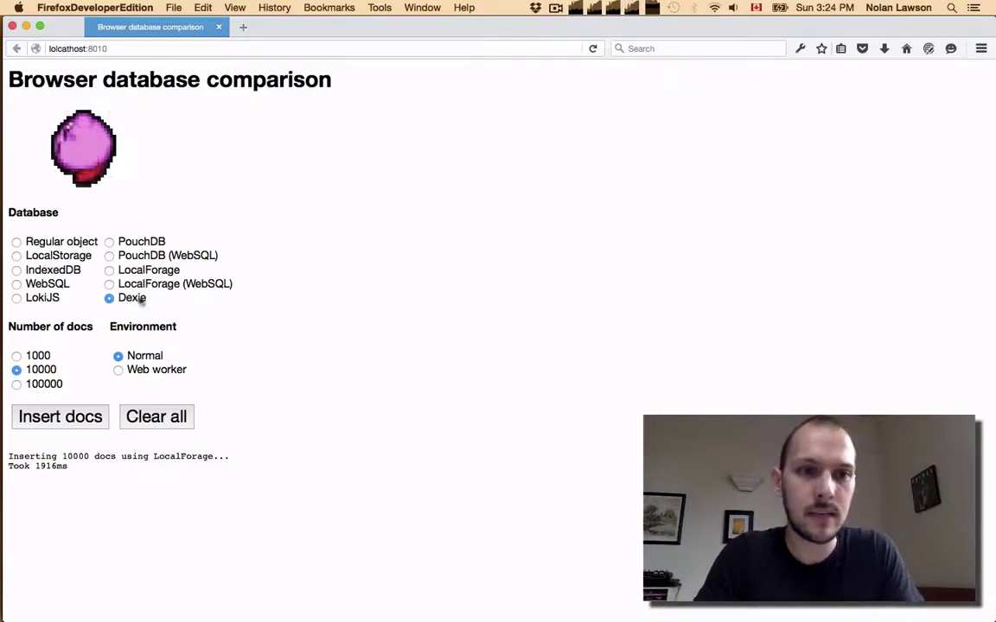
pyautogui.click(53, 416)
pyautogui.click(49, 421)
pyautogui.click(49, 421)
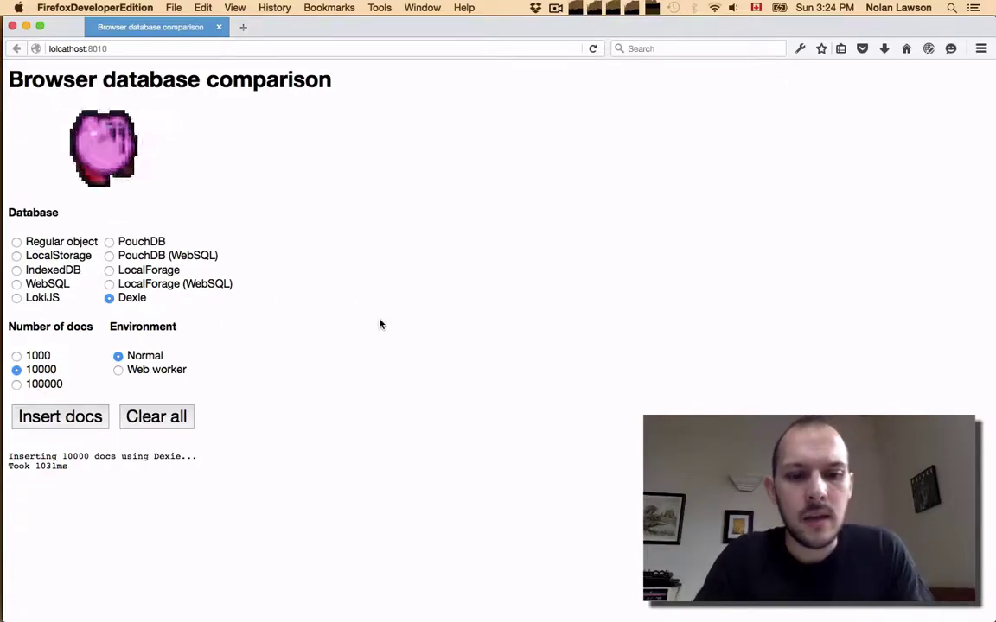
# Switch to Chrome and insert 10000 docs using PouchDB (WebSQL) in the normal environment.
pyautogui.press('super+Tab')
pyautogui.press('super+Tab')
pyautogui.press('super+Tab')
pyautogui.press('super+Tab')
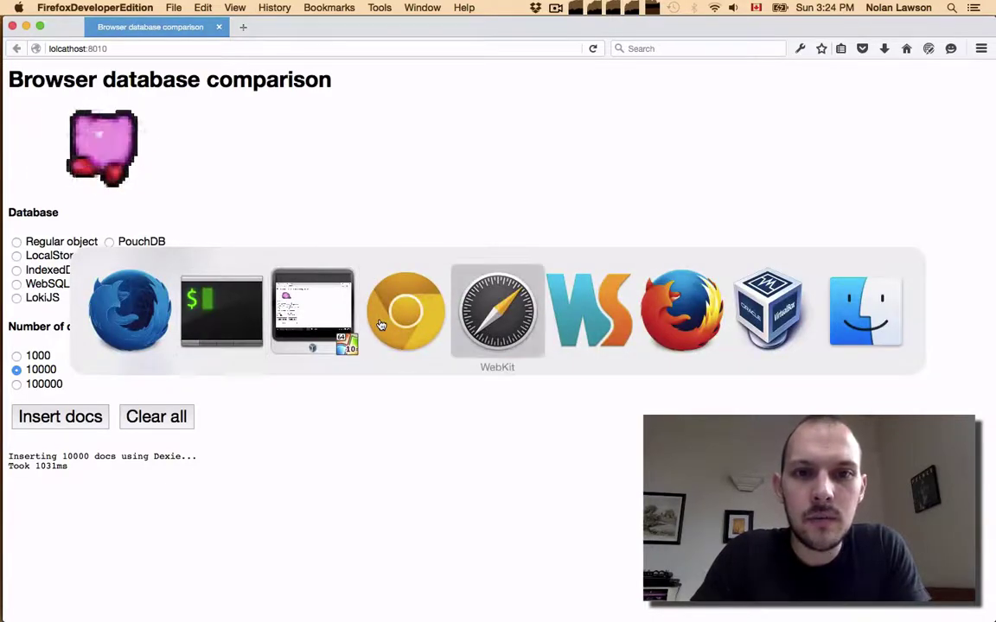
pyautogui.click(380, 324)
pyautogui.click(136, 261)
pyautogui.click(194, 49)
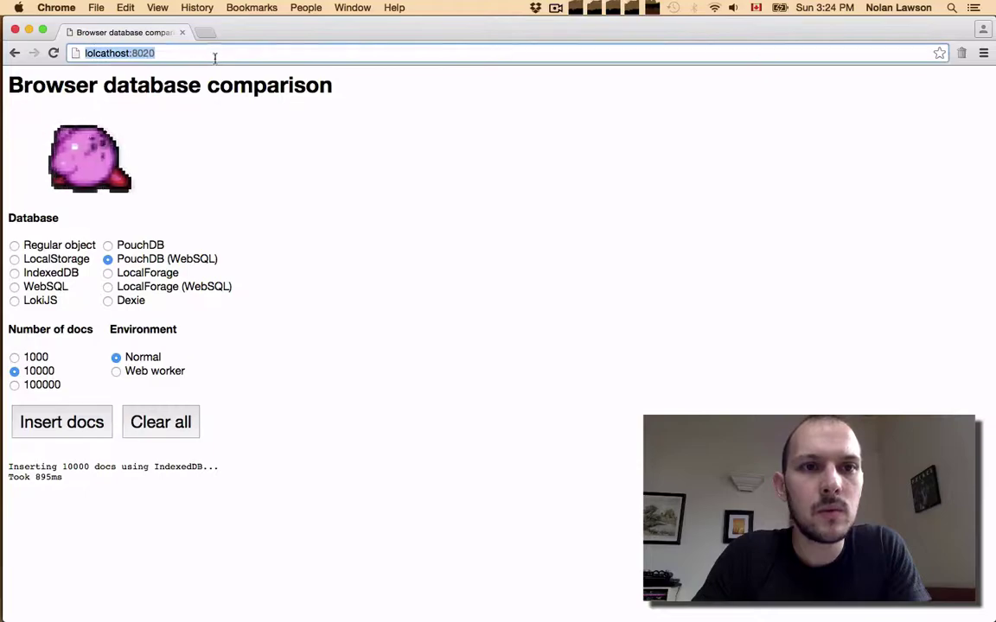
pyautogui.click(300, 341)
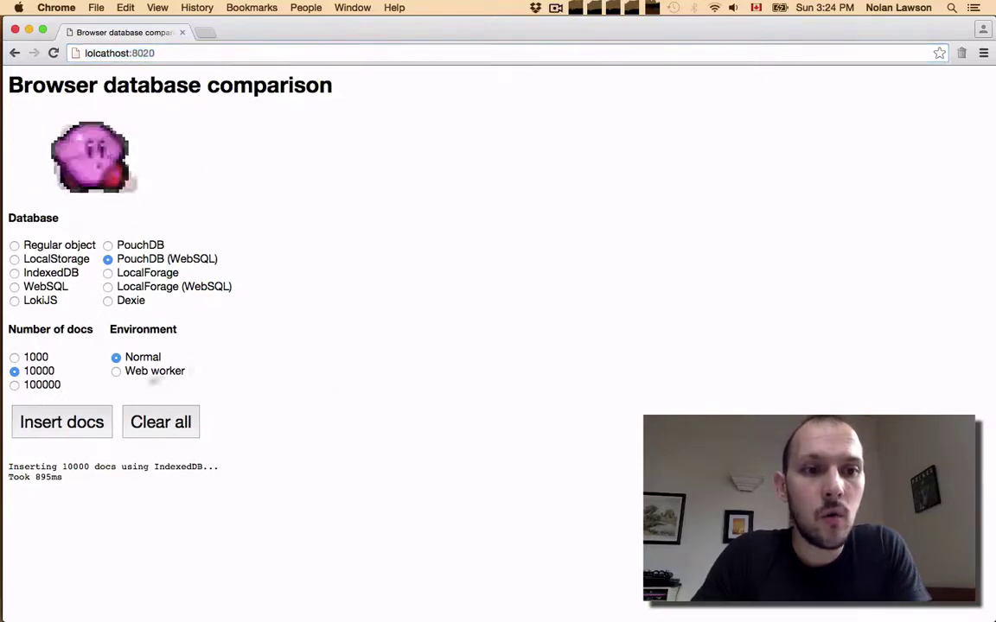
pyautogui.click(50, 431)
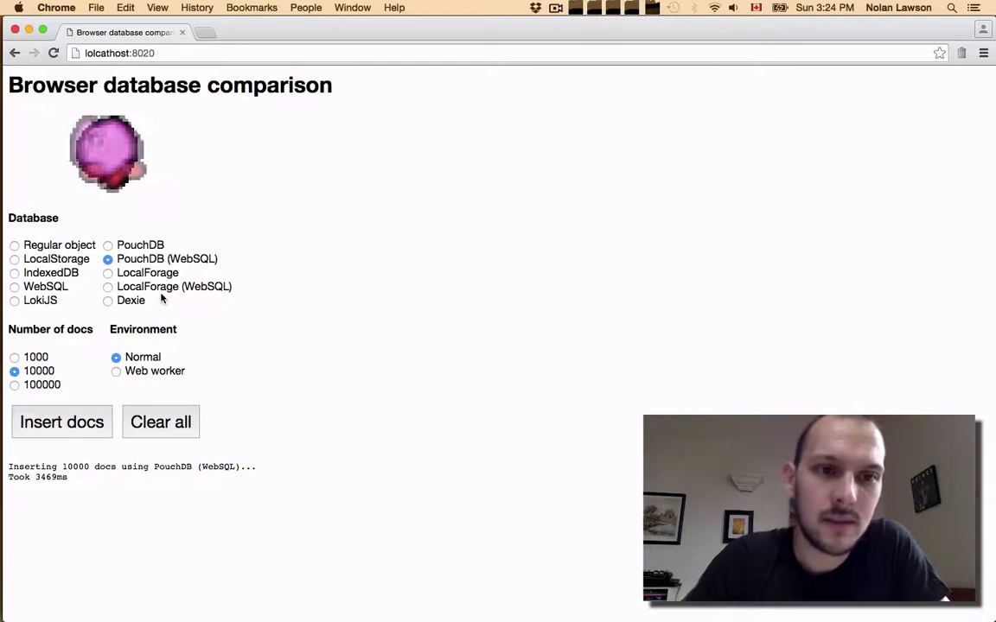
# Insert 10000 docs using PouchDB, followed by 10000 docs using LocalForage (WebSQL).
pyautogui.click(130, 245)
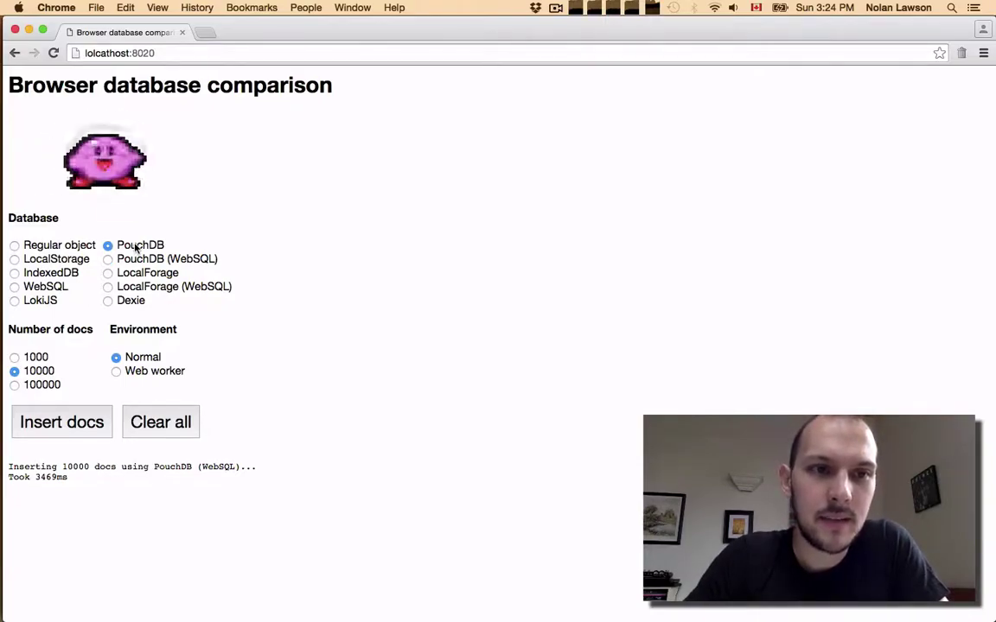
pyautogui.click(65, 427)
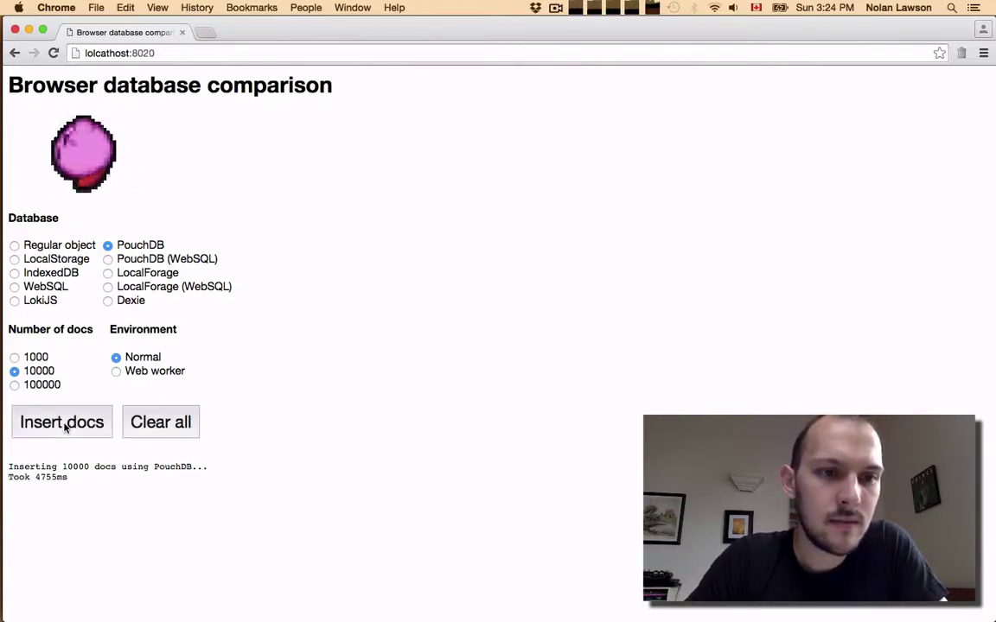
pyautogui.click(117, 275)
pyautogui.click(122, 286)
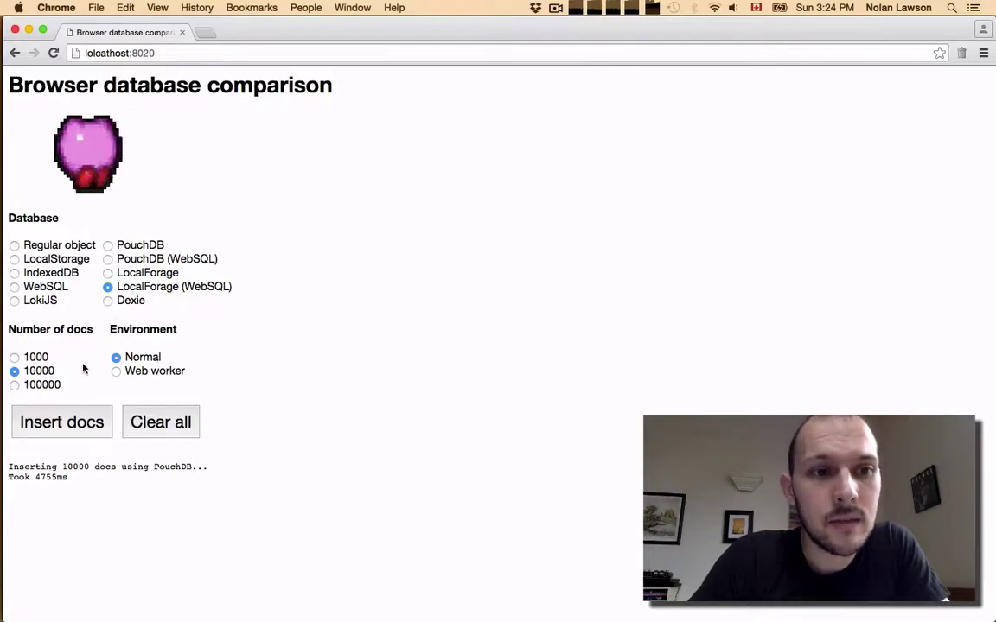
pyautogui.click(80, 422)
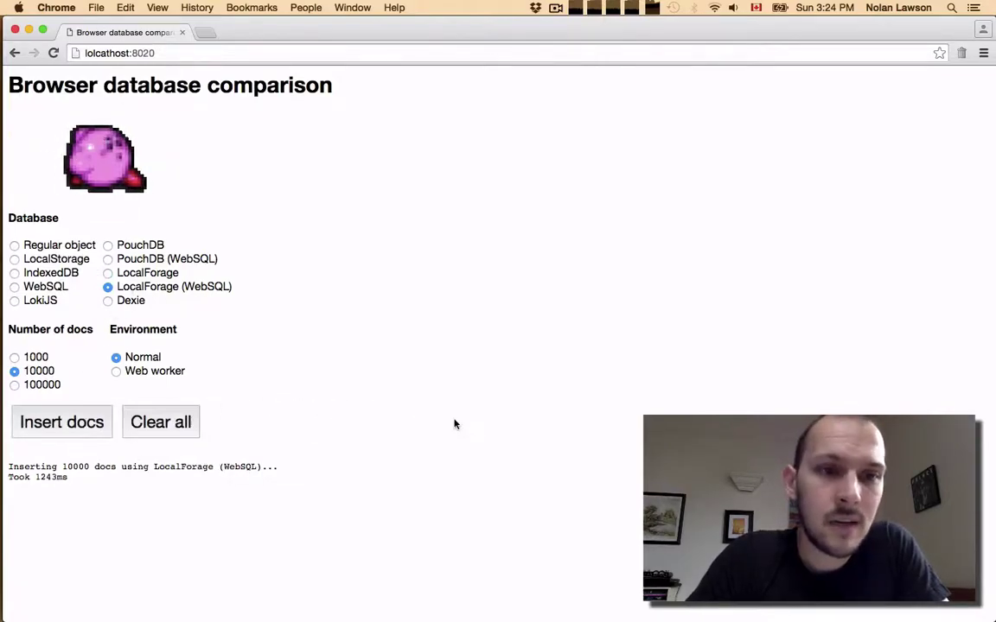
# Insert 10000 docs using LocalForage, followed by 10000 docs using Dexie, in the normal environment.
pyautogui.click(130, 272)
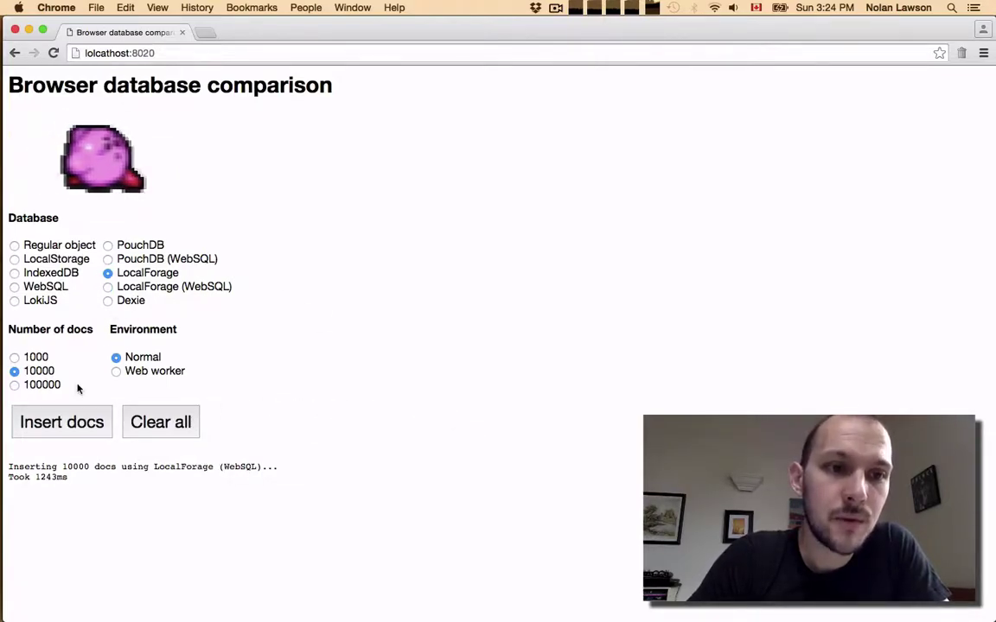
pyautogui.click(78, 430)
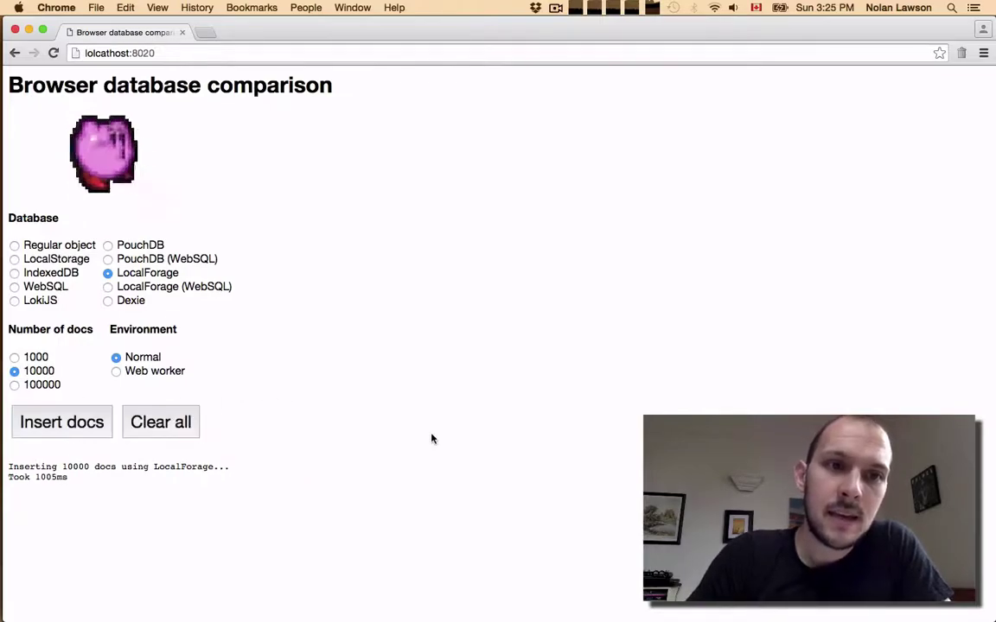
pyautogui.click(124, 299)
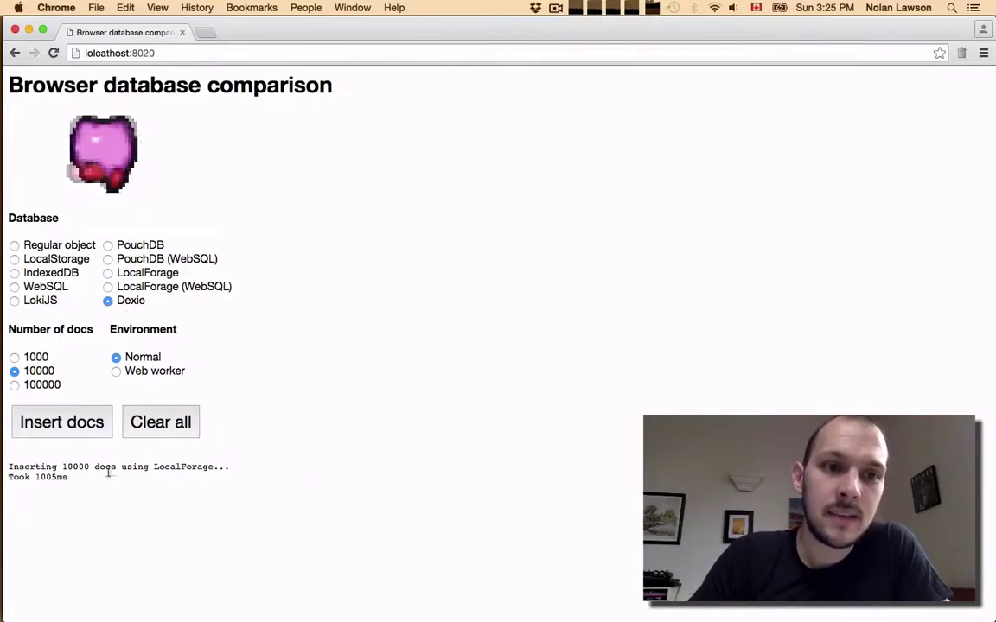
pyautogui.click(81, 428)
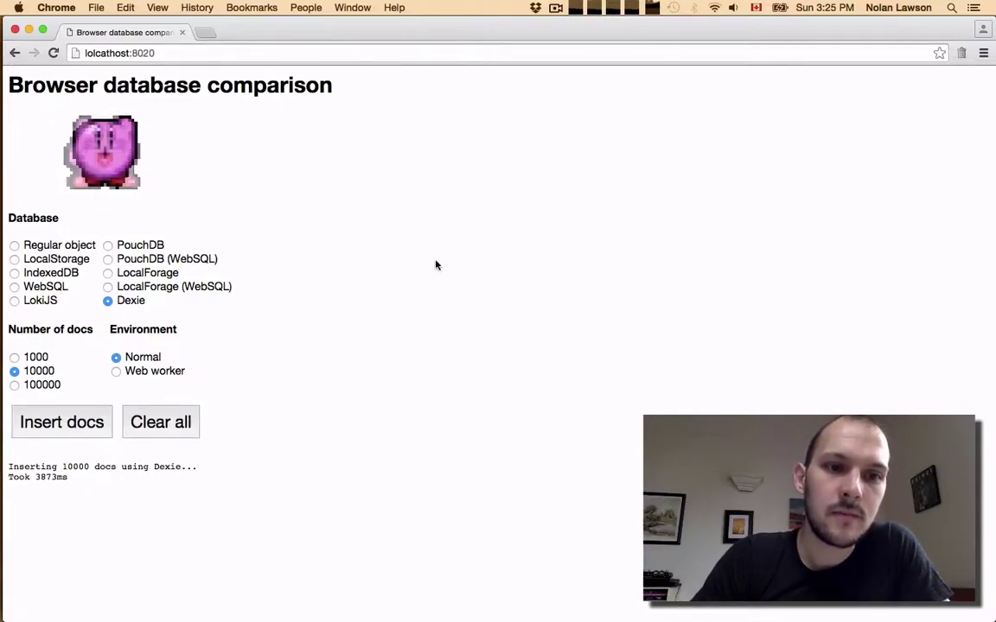
# Switch to Edge in the Windows 10 virtual machine and insert 10000 docs using PouchDB in the normal environment.
pyautogui.press('super+Tab')
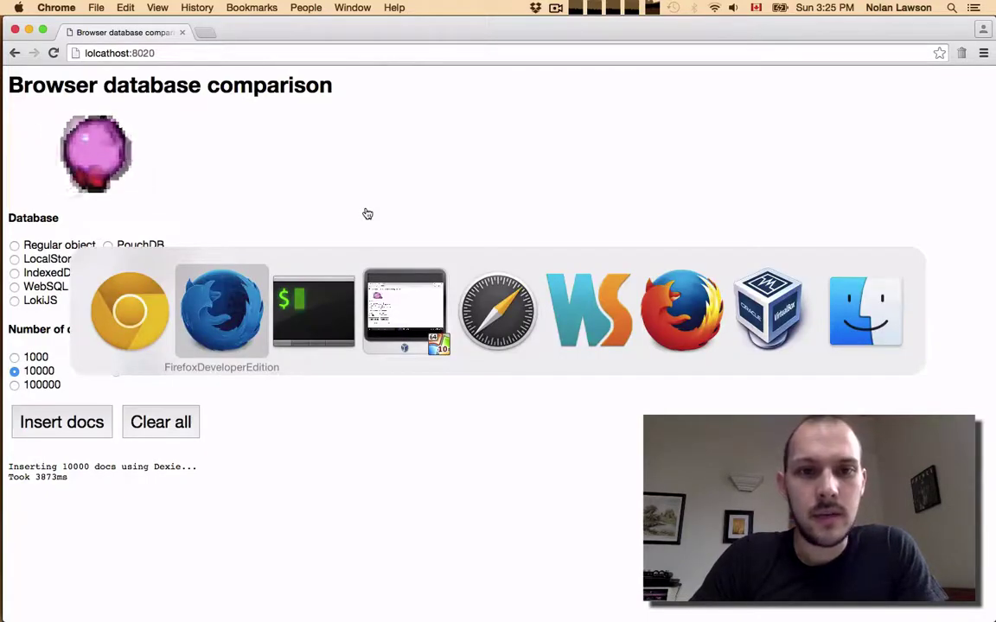
pyautogui.press('super+Tab')
pyautogui.press('super+Tab')
pyautogui.press('super+Tab')
pyautogui.press('super+shift+Tab')
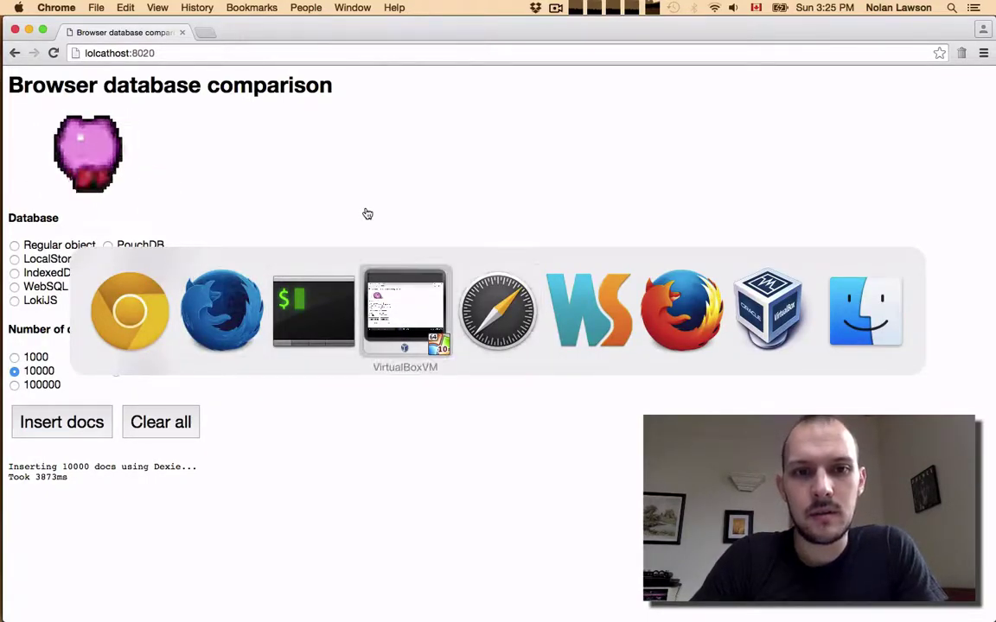
pyautogui.click(144, 268)
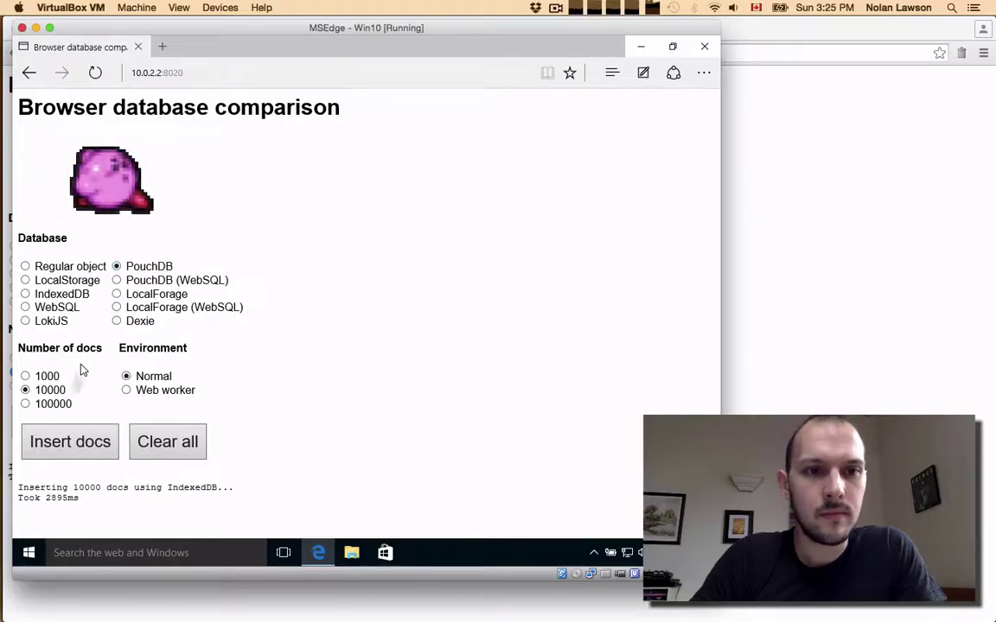
pyautogui.click(68, 450)
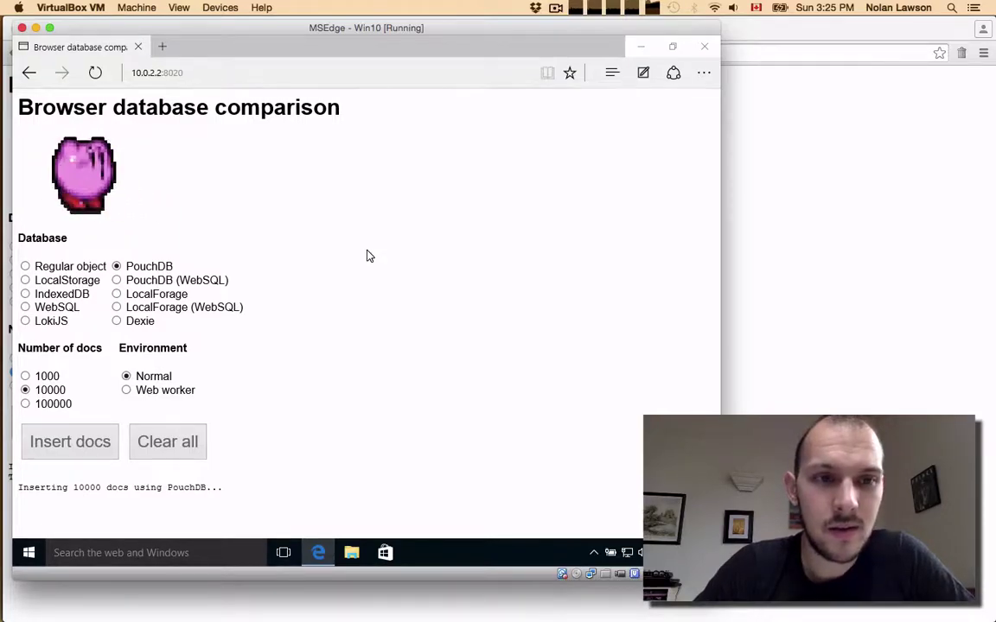
# Reposition the virtual machine window and test the page's responsiveness by switching the database to LocalStorage and back to PouchDB.
pyautogui.moveTo(384, 31); pyautogui.dragTo(460, 68)
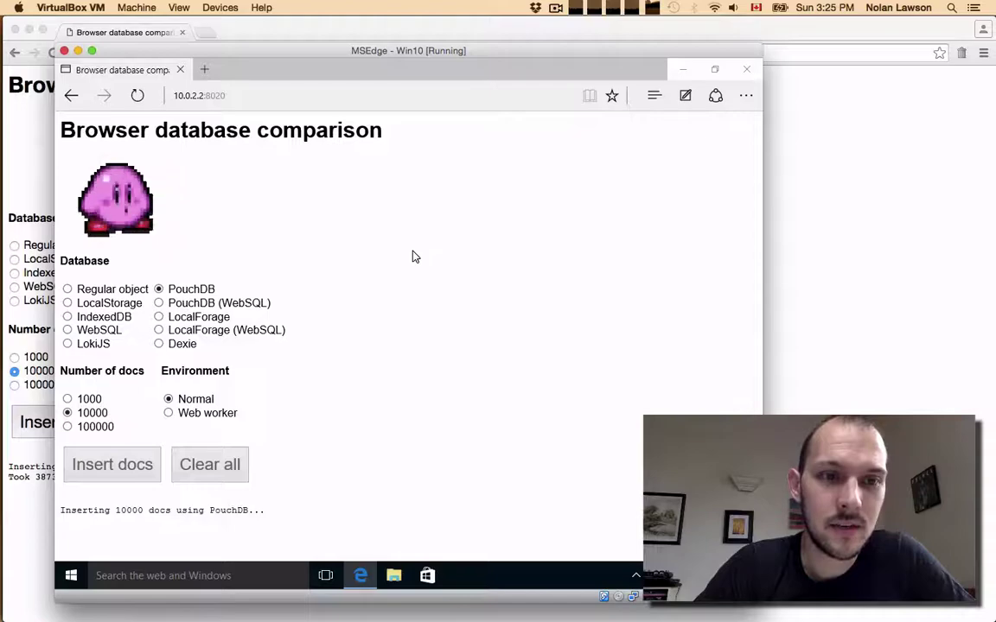
pyautogui.click(86, 302)
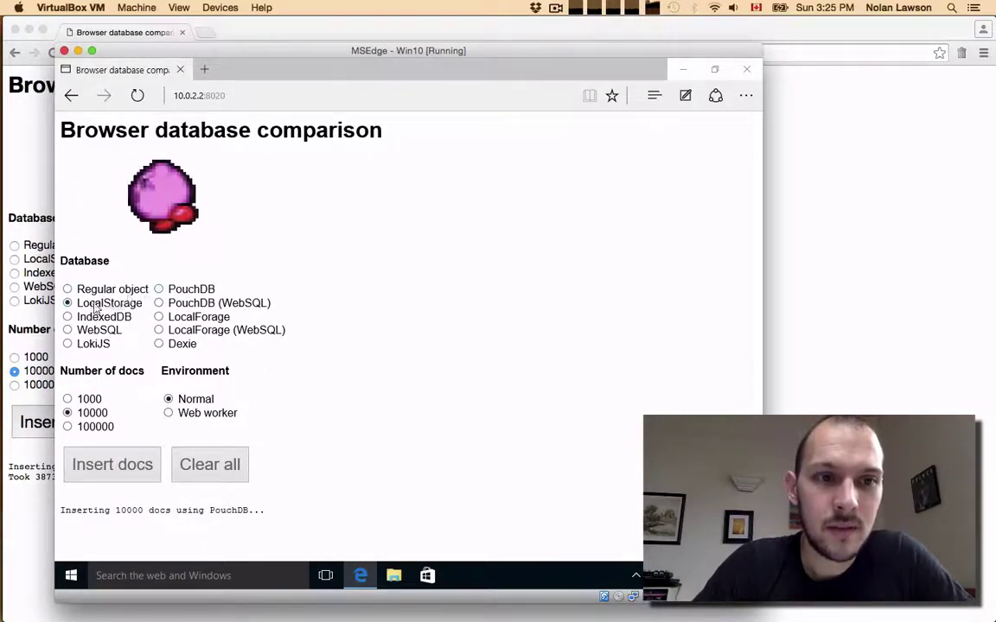
pyautogui.click(159, 289)
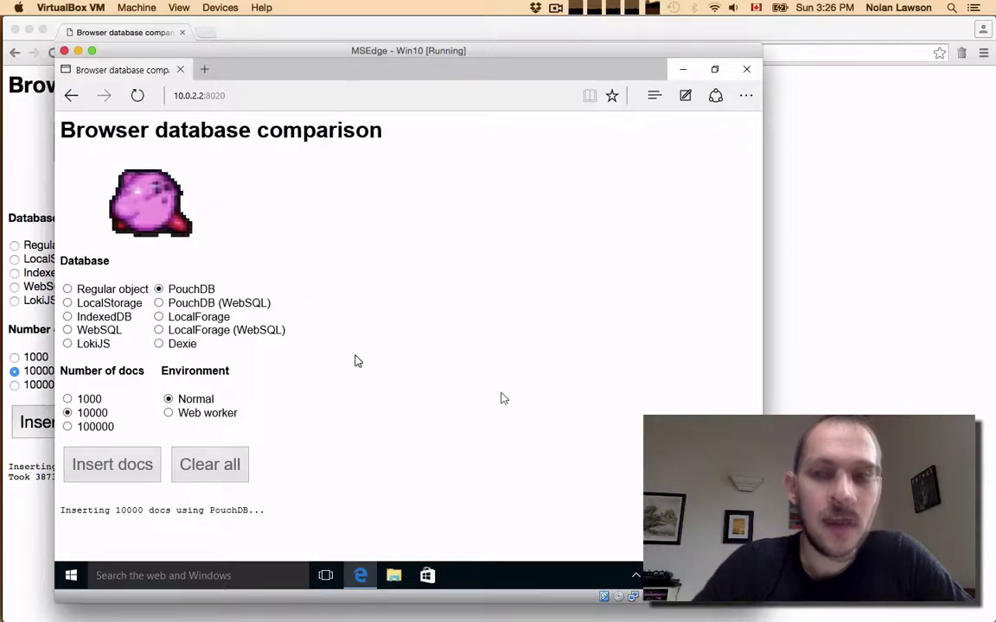